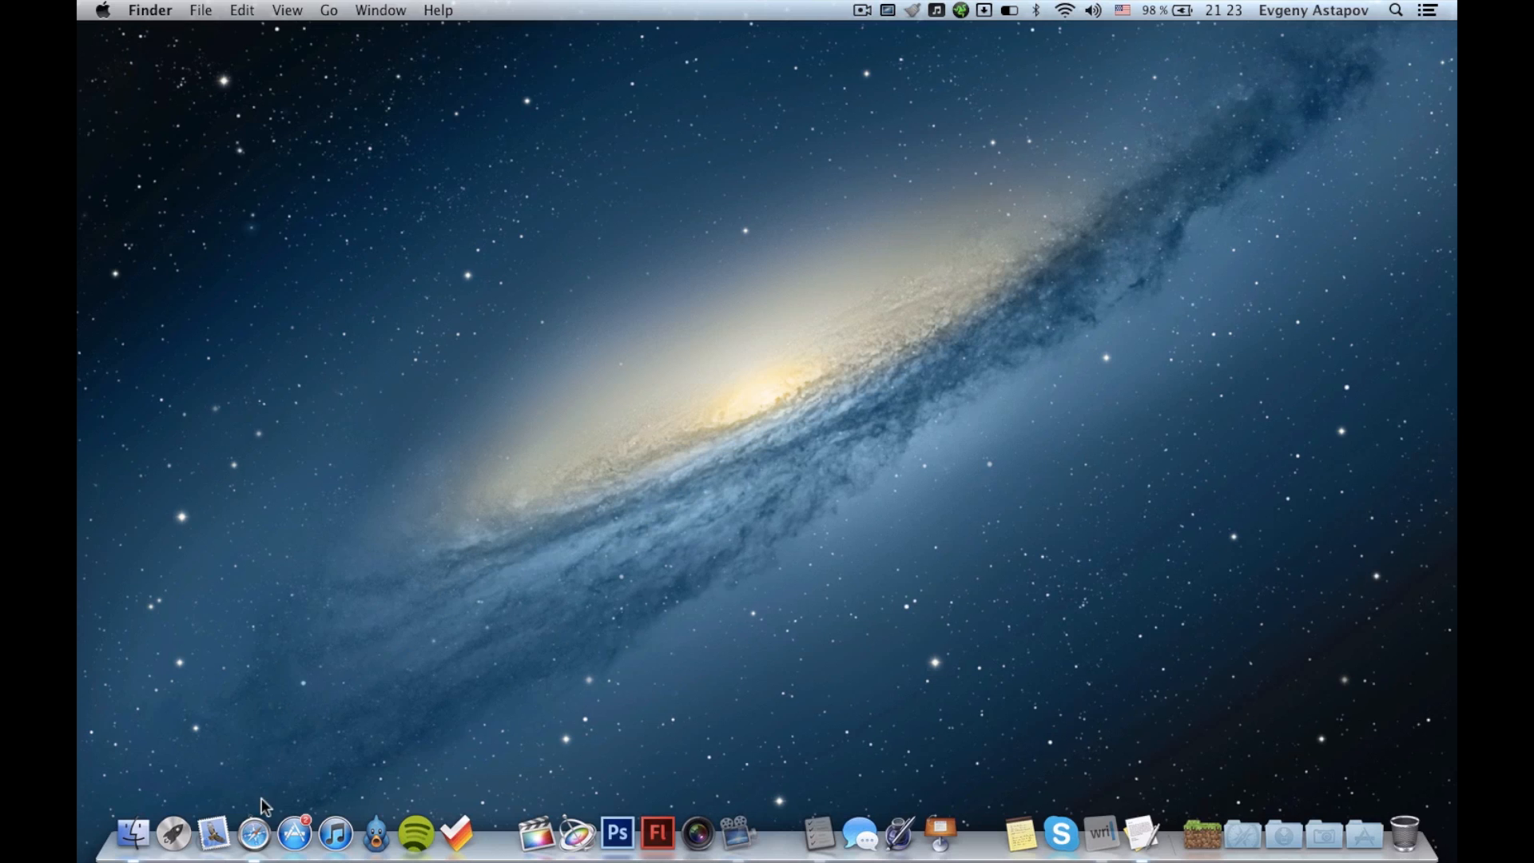
pyautogui.click(1101, 833)
pyautogui.moveTo(838, 160); pyautogui.dragTo(386, 162)
pyautogui.press('super+c')
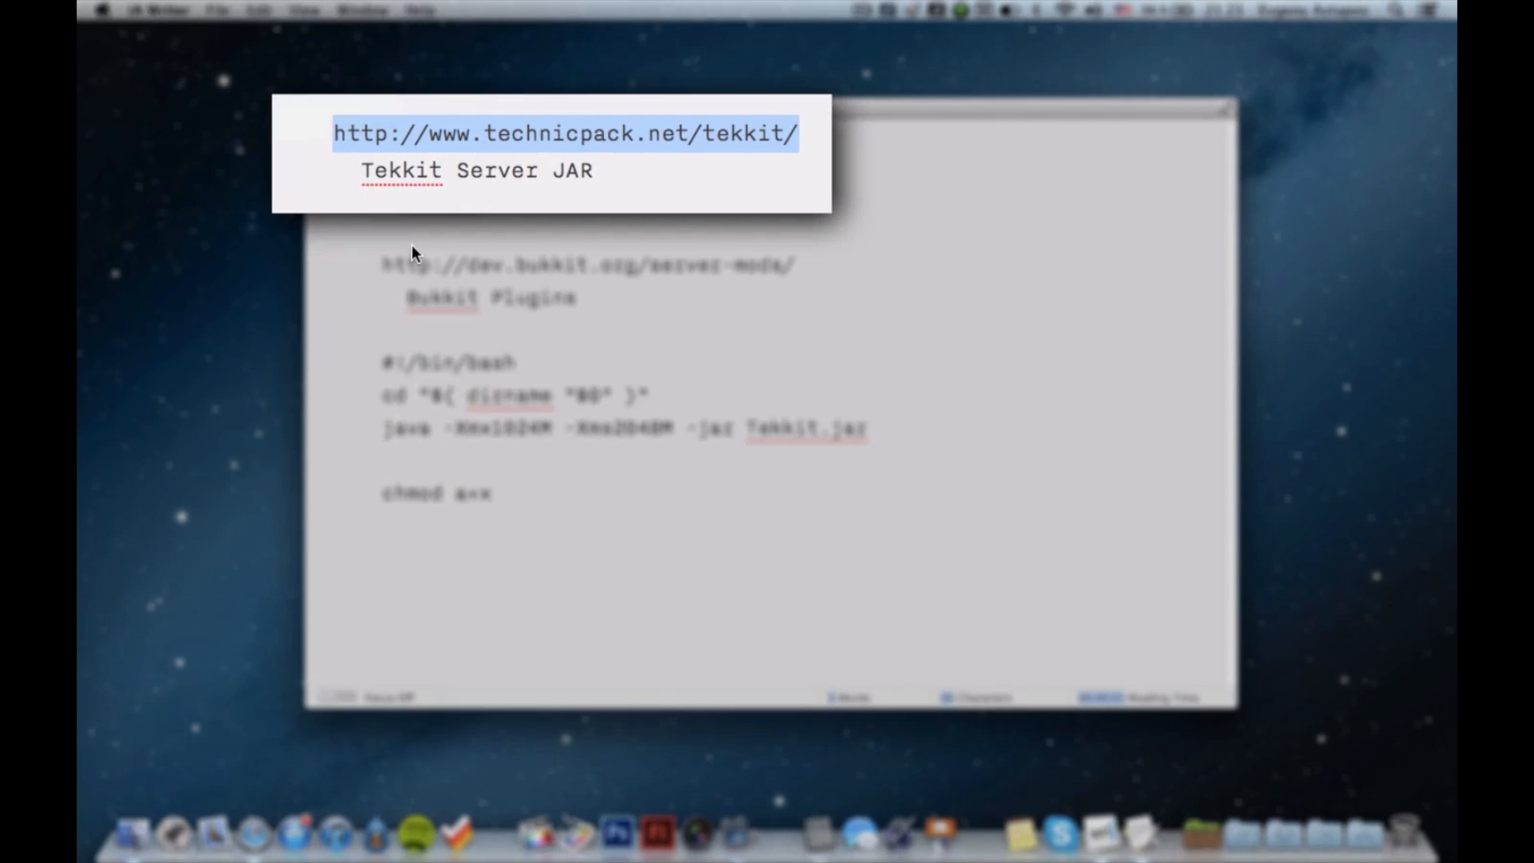
pyautogui.press('super+h')
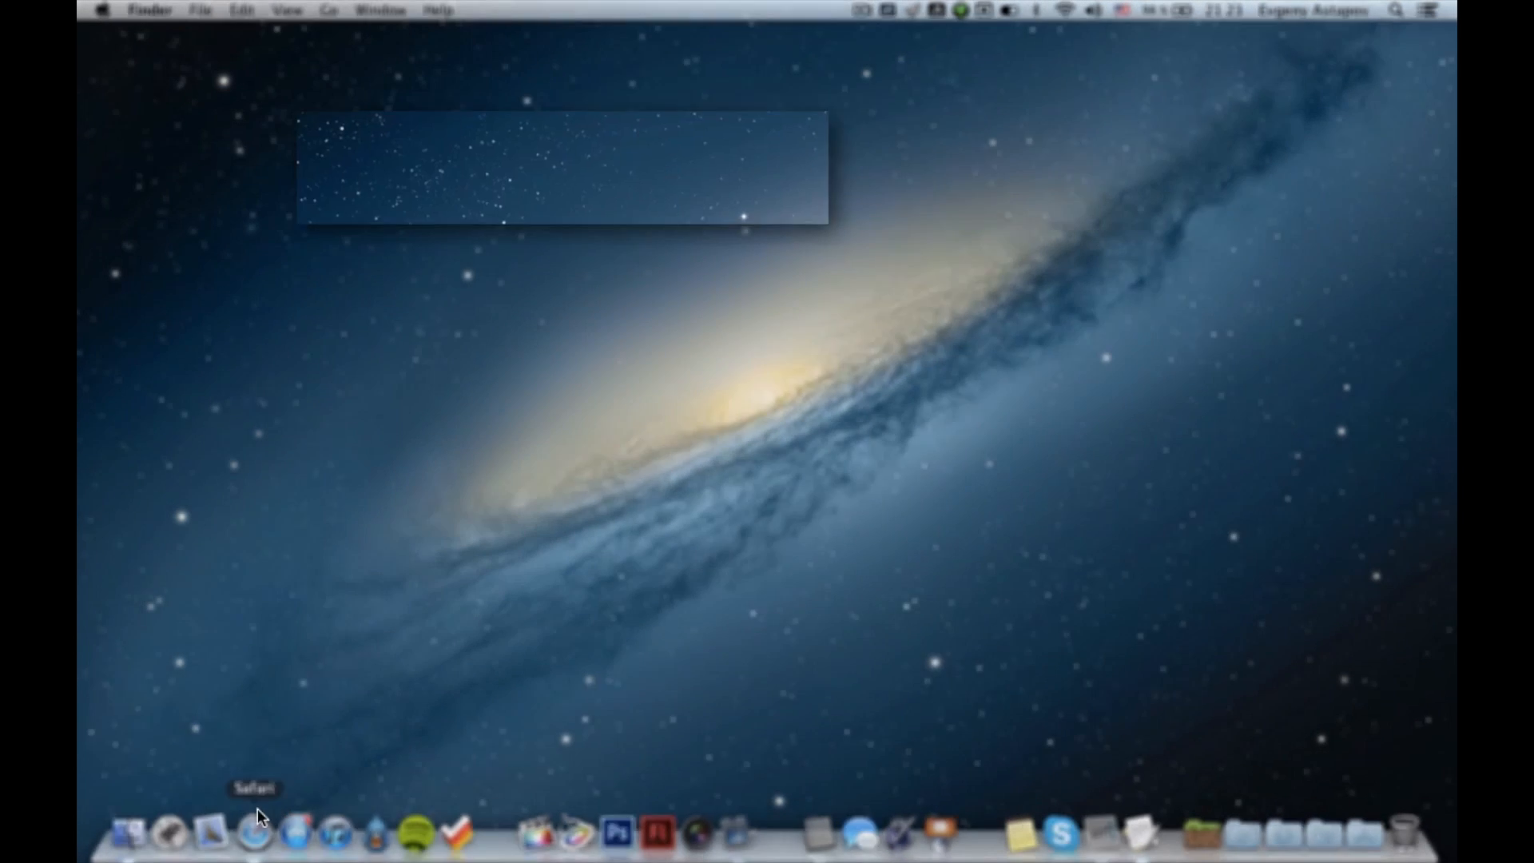
# Open Safari in full screen and load the copied technicpack.net/tekkit address.
pyautogui.click(256, 828)
pyautogui.click(1289, 31)
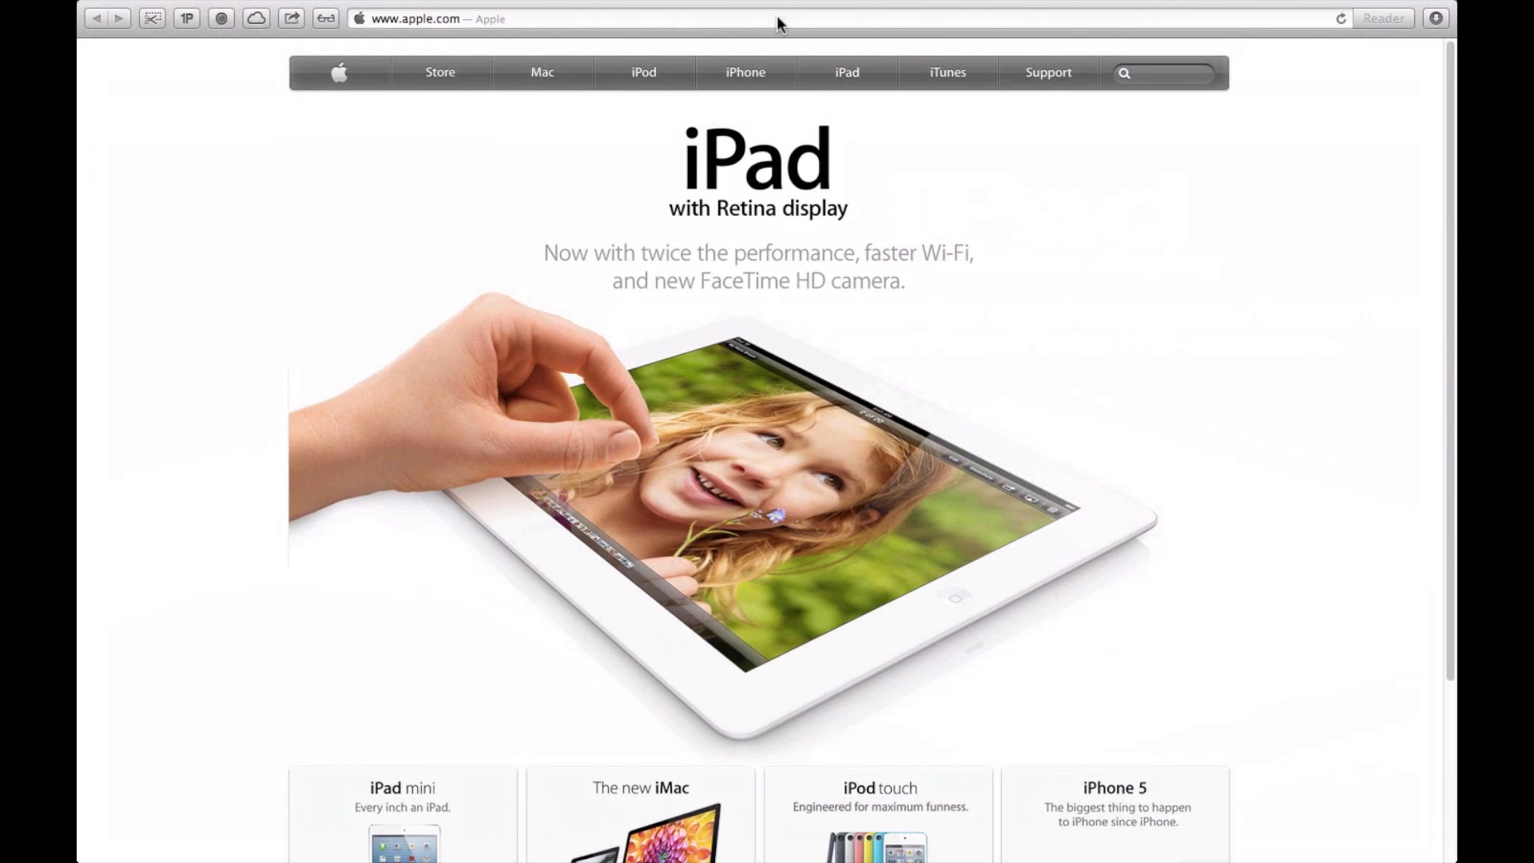
pyautogui.click(777, 16)
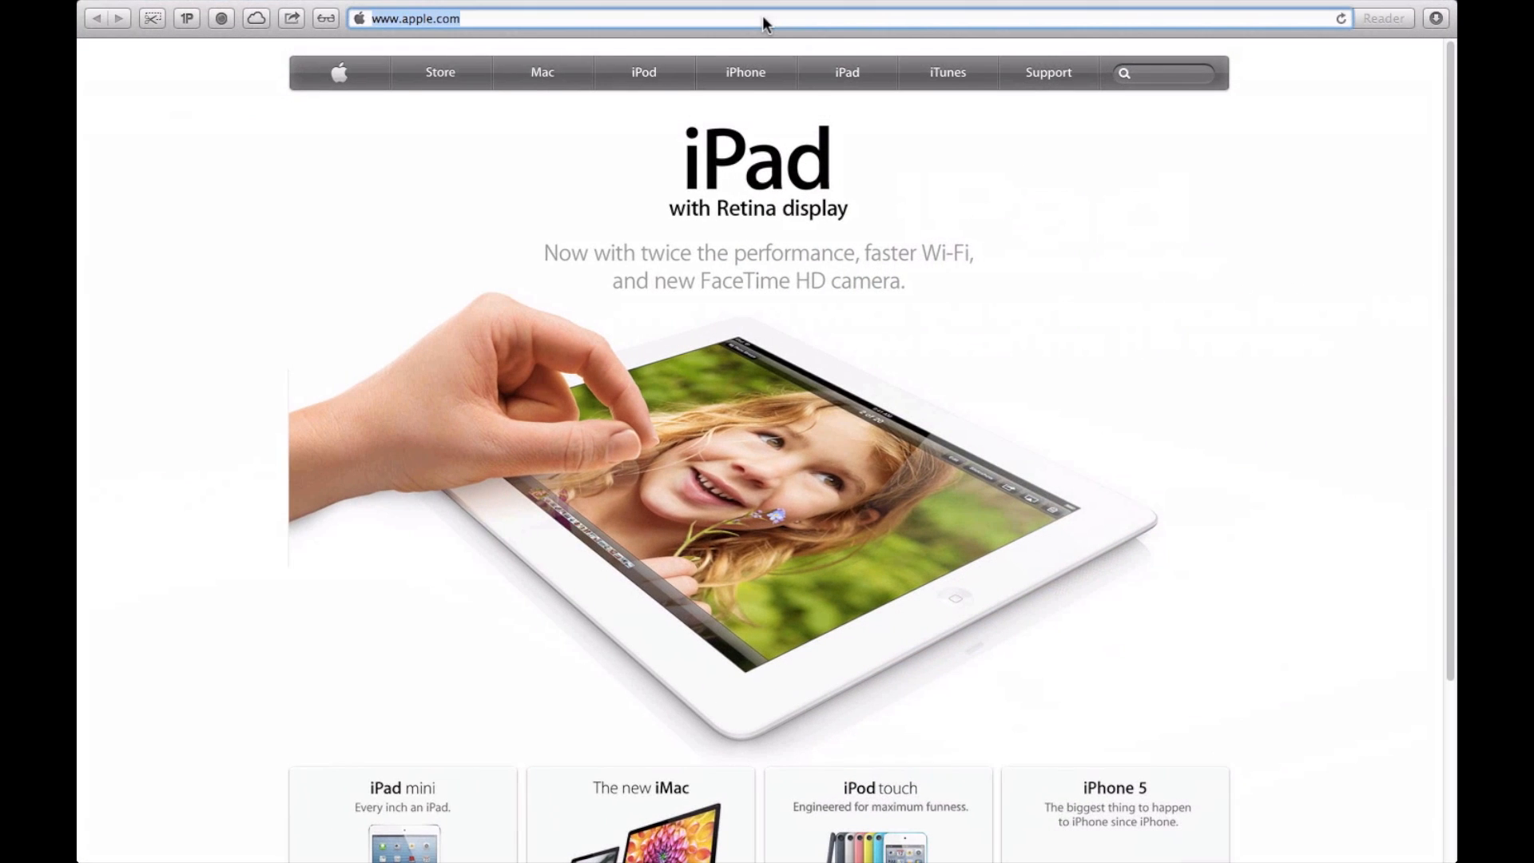
pyautogui.press('super+v')
pyautogui.press('Return')
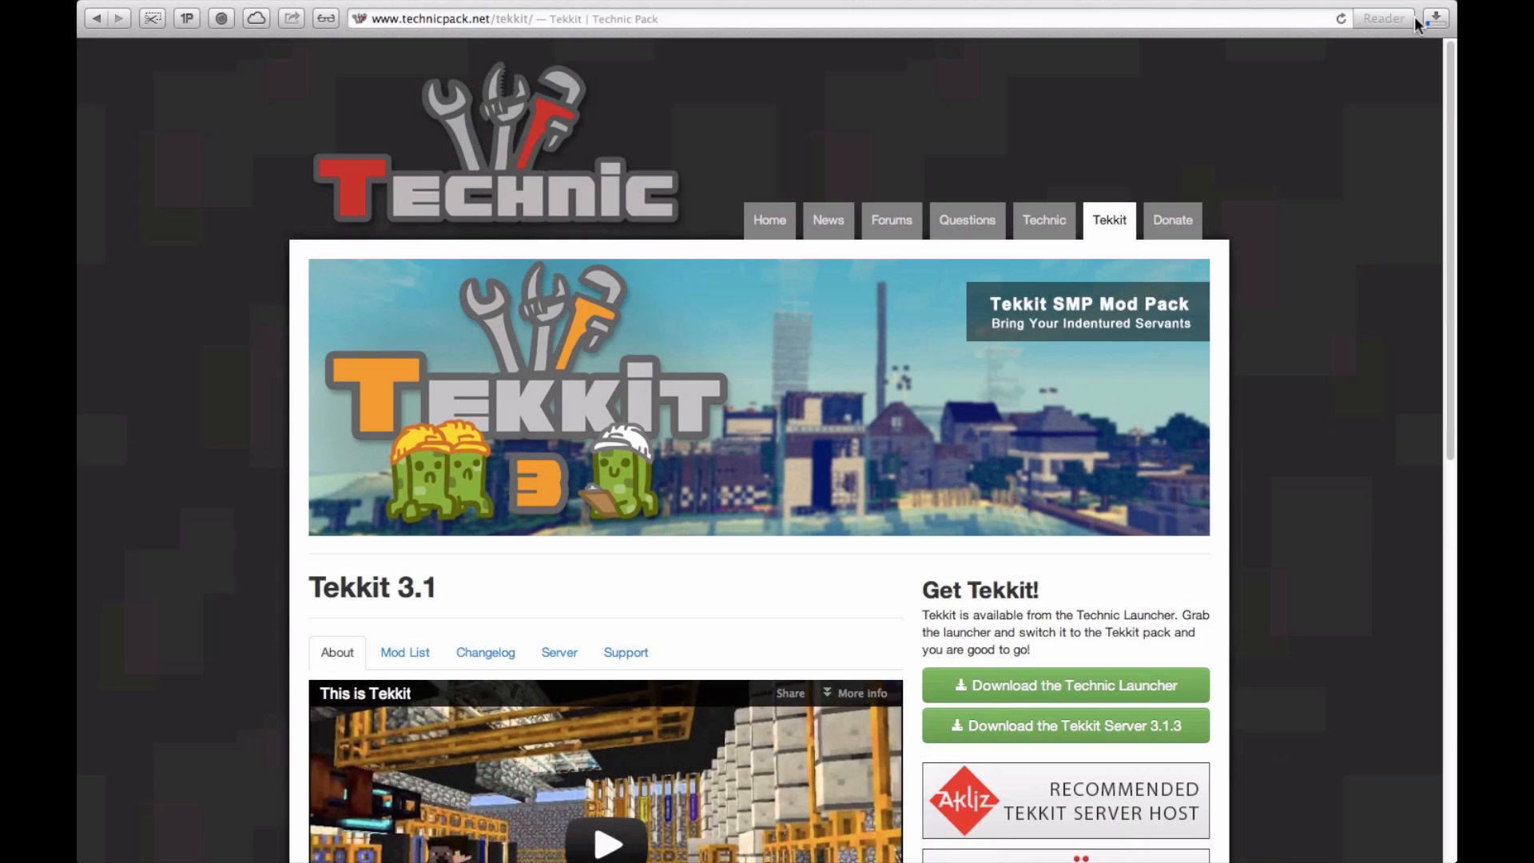
# Download Tekkit Server 3.1.3, check it in the download list, and open the Safari downloads folder in Finder.
pyautogui.click(1430, 20)
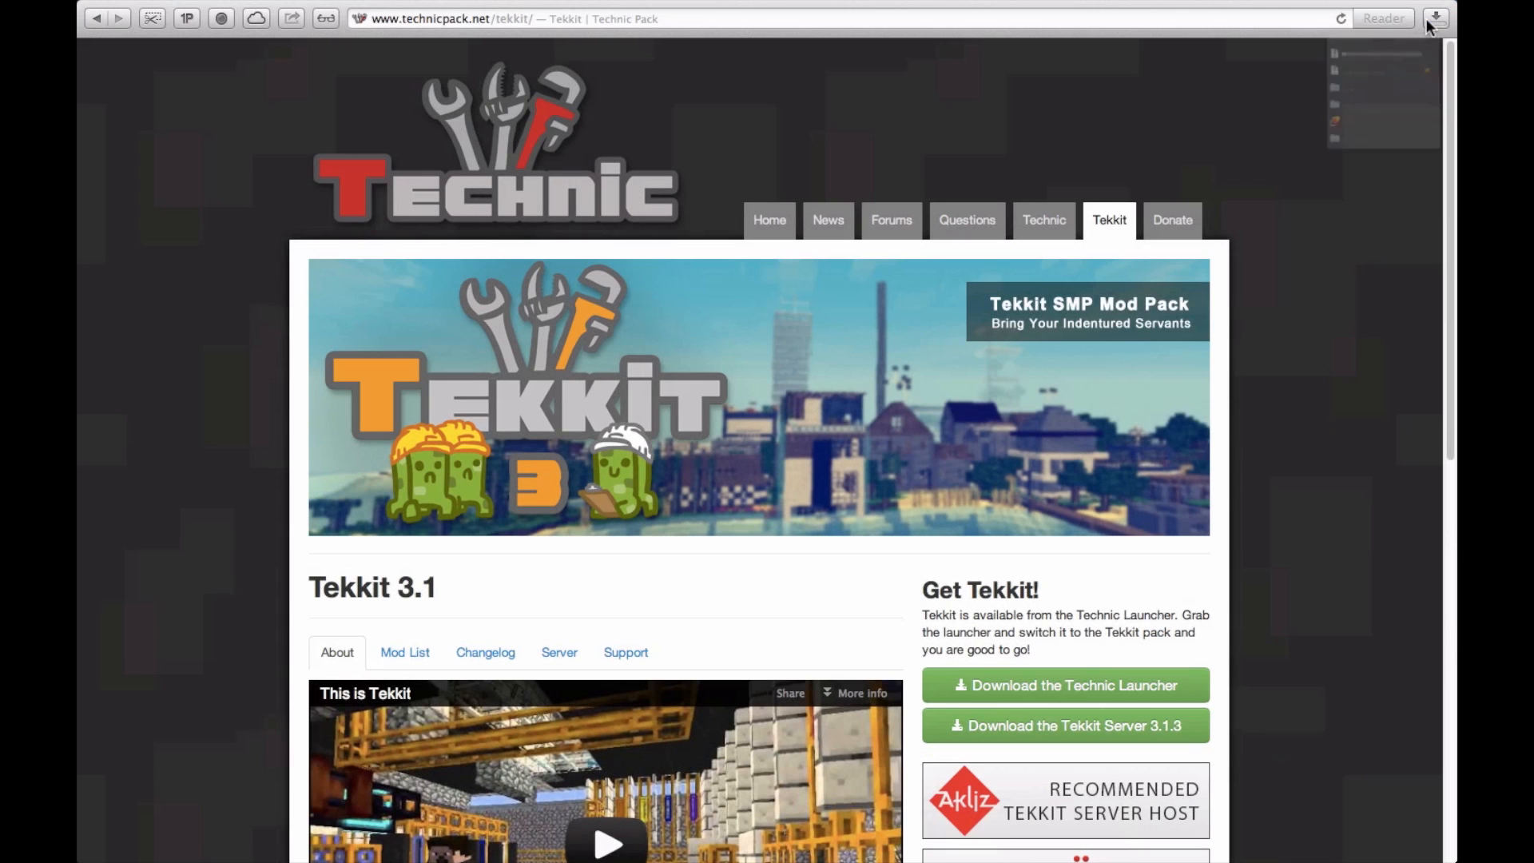
pyautogui.click(1430, 24)
pyautogui.hotkey('ctrl', 'Left')
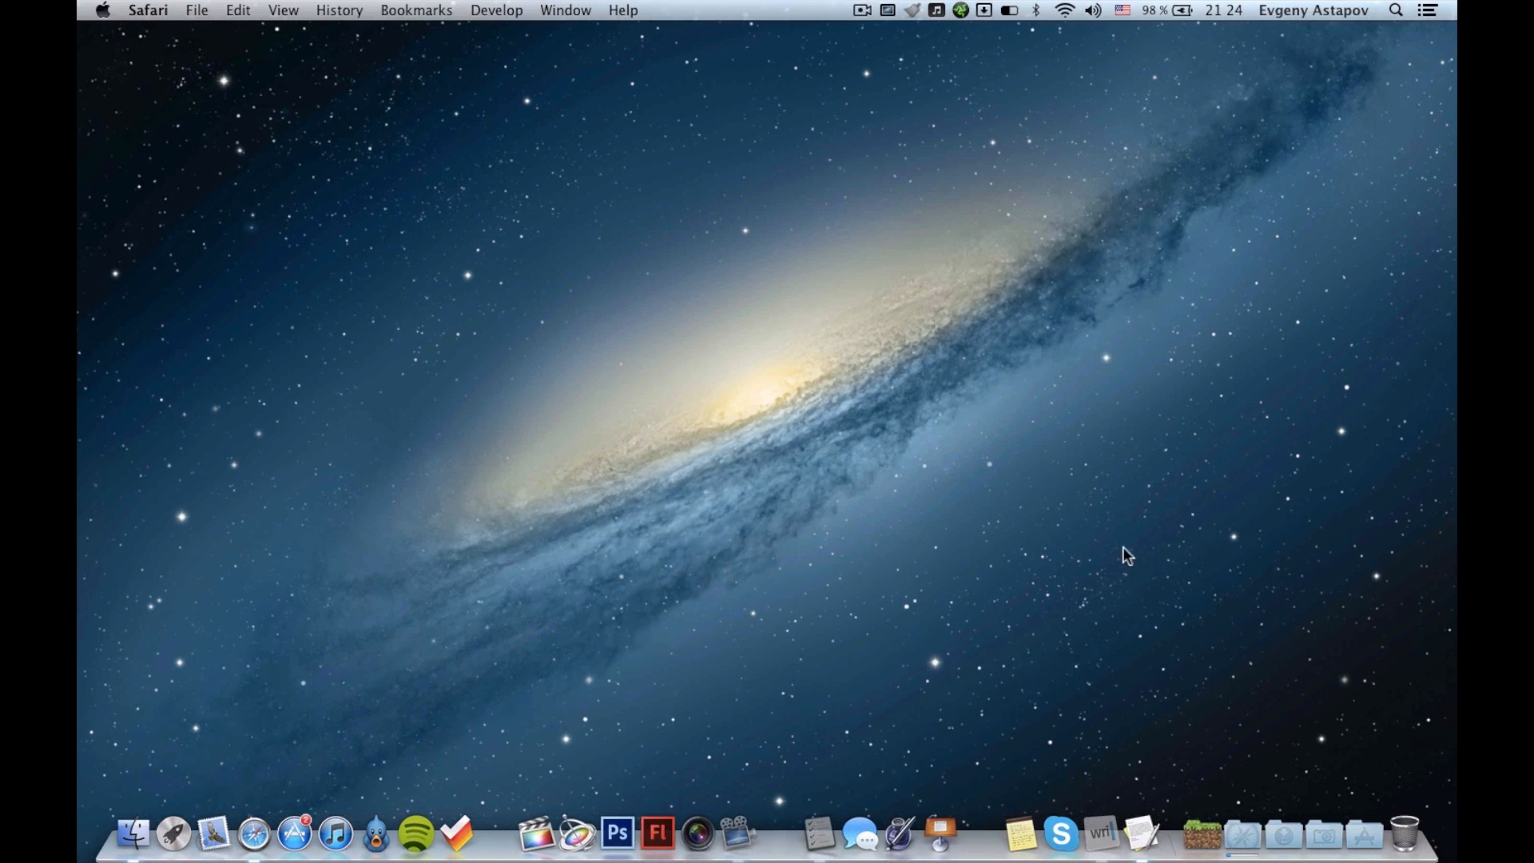
pyautogui.click(1241, 813)
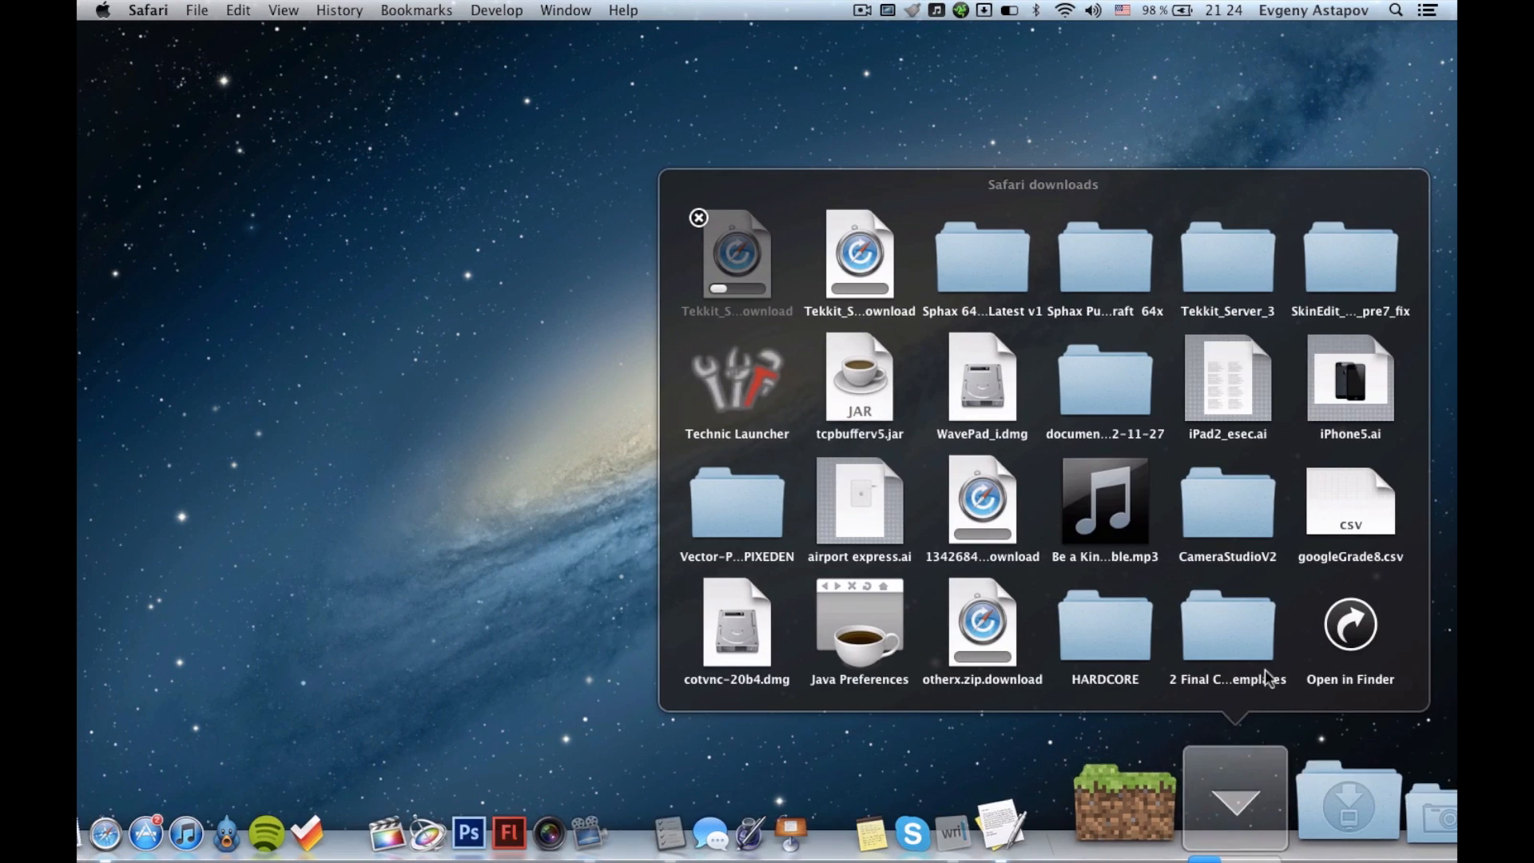
pyautogui.click(1349, 624)
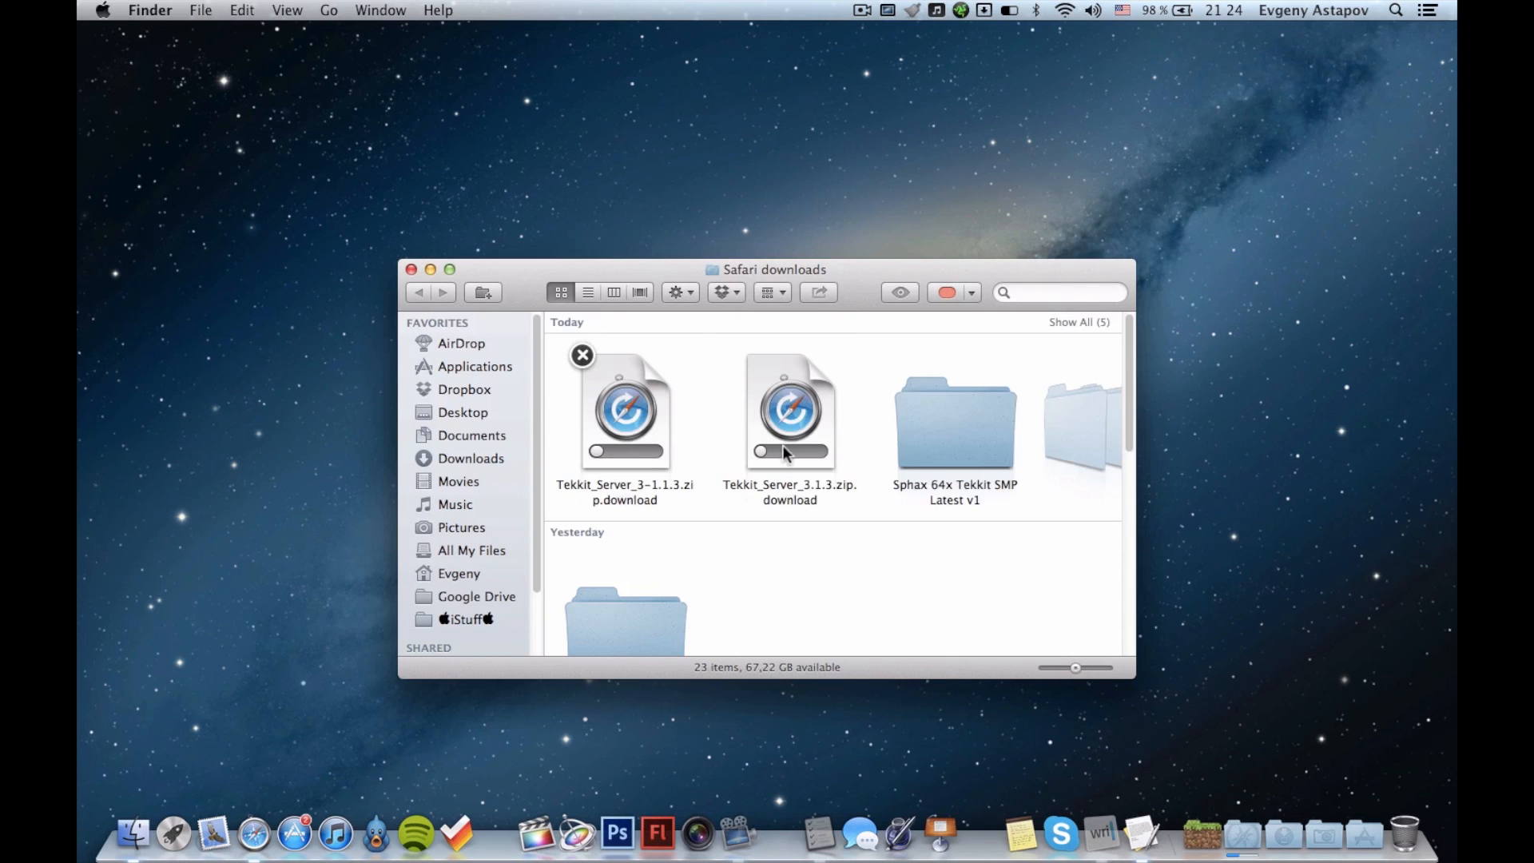
# Trash the older Tekkit_Server_3.1.3.zip download and the Sphax, old Tekkit_Server_3 and SkinEdit folders from Safari downloads.
pyautogui.moveTo(724, 409); pyautogui.dragTo(1047, 413)
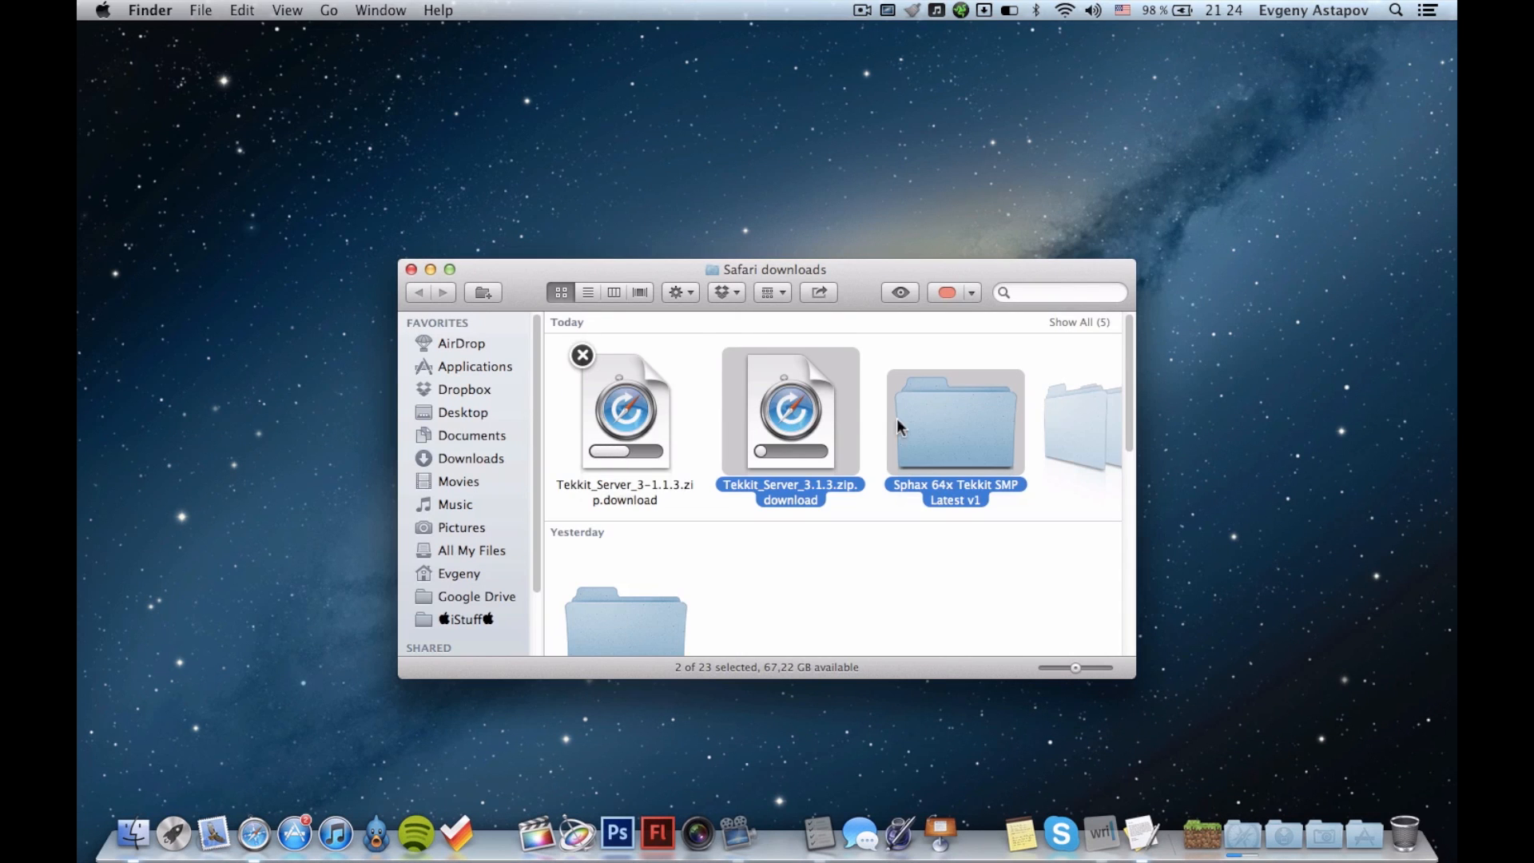
pyautogui.press('super+BackSpace')
pyautogui.press('super+BackSpace')
pyautogui.press('super+BackSpace')
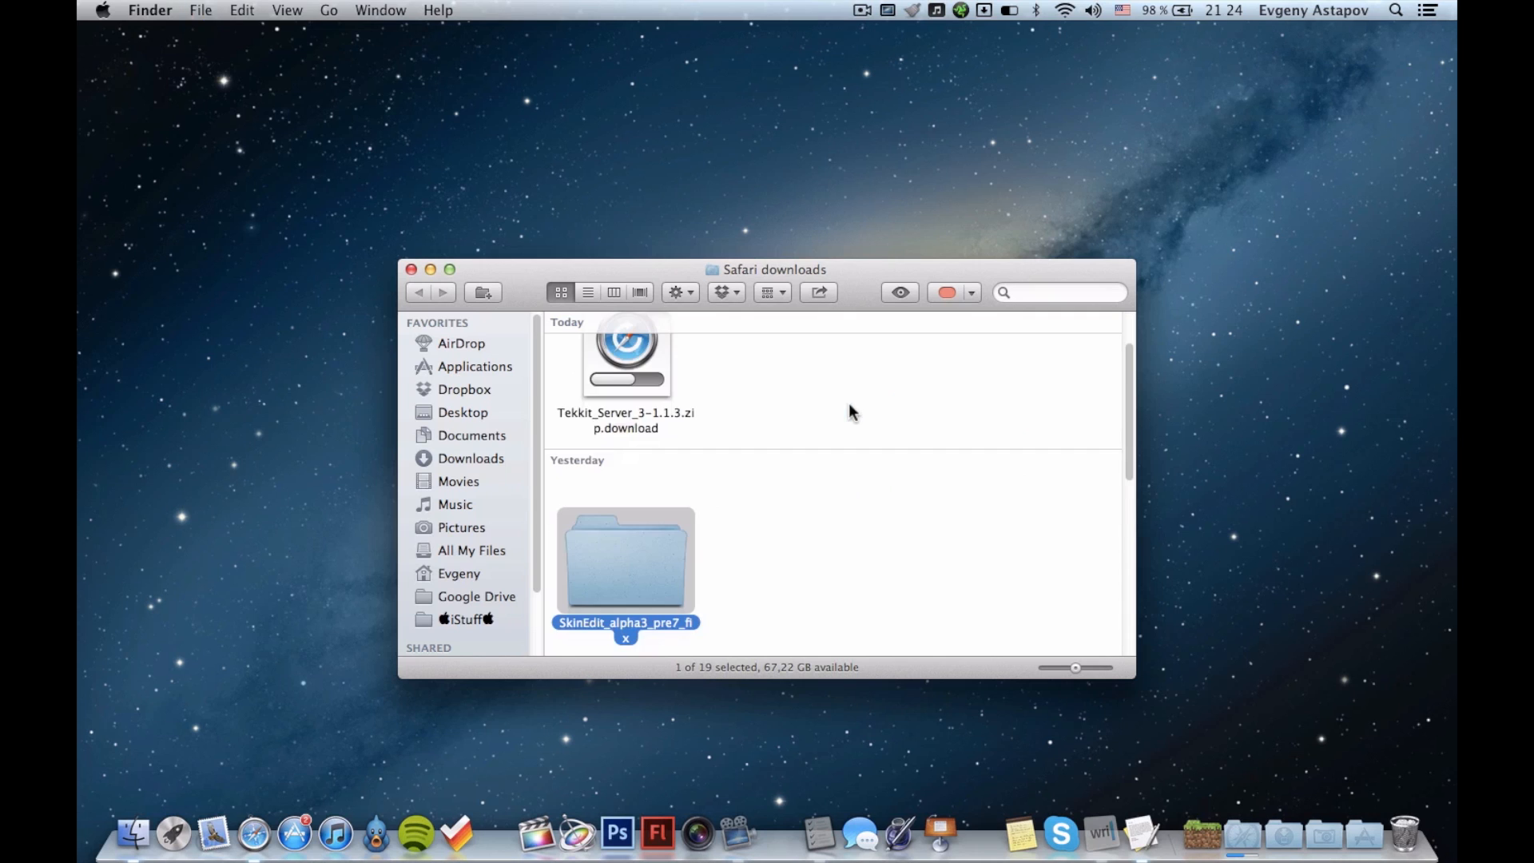
pyautogui.press('super+BackSpace')
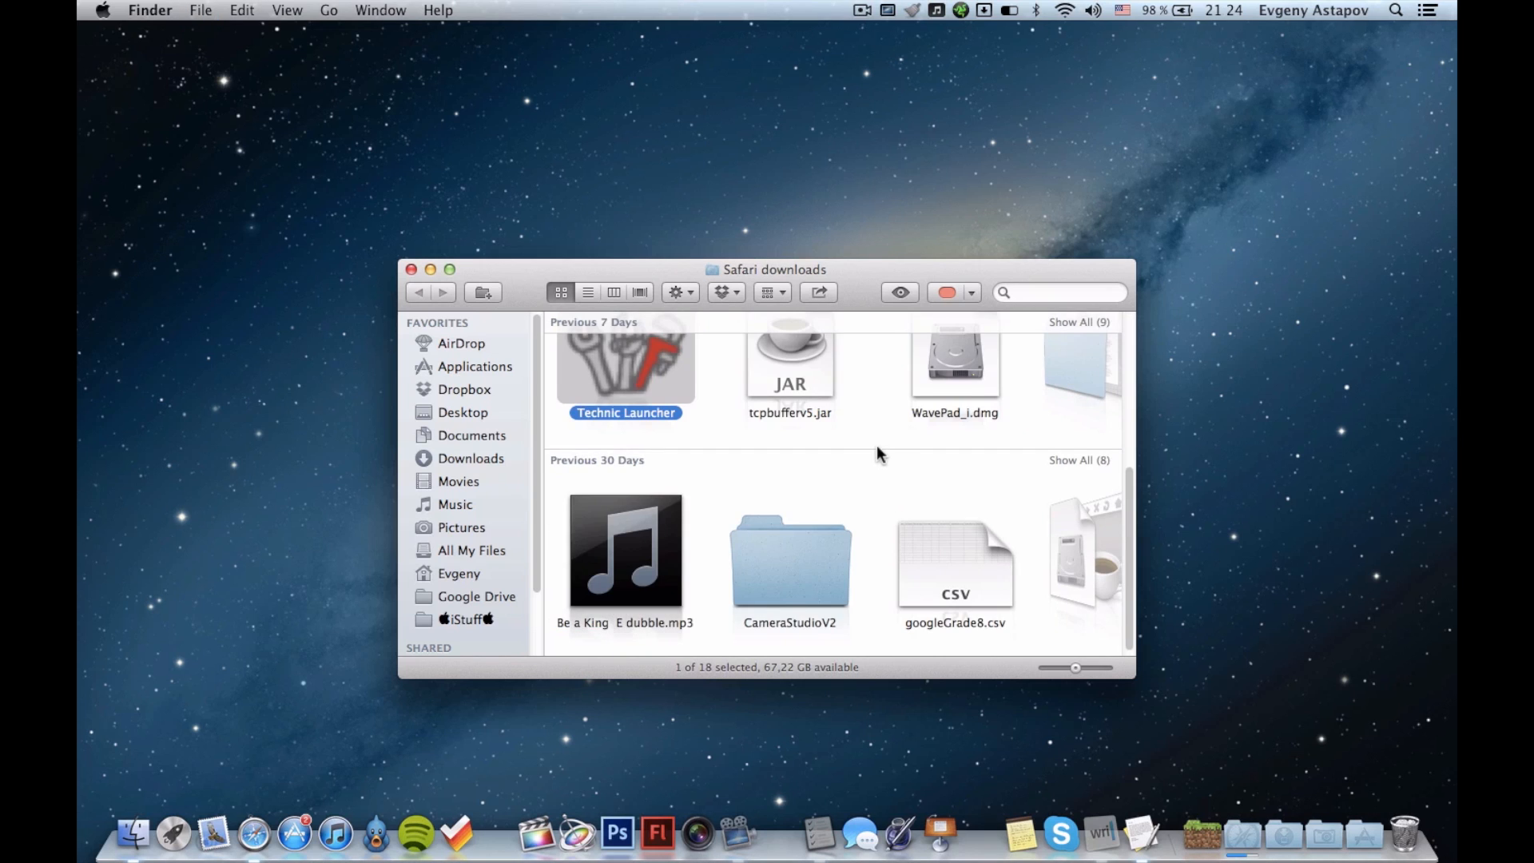
pyautogui.scroll(5, 876, 444)
pyautogui.click(843, 449)
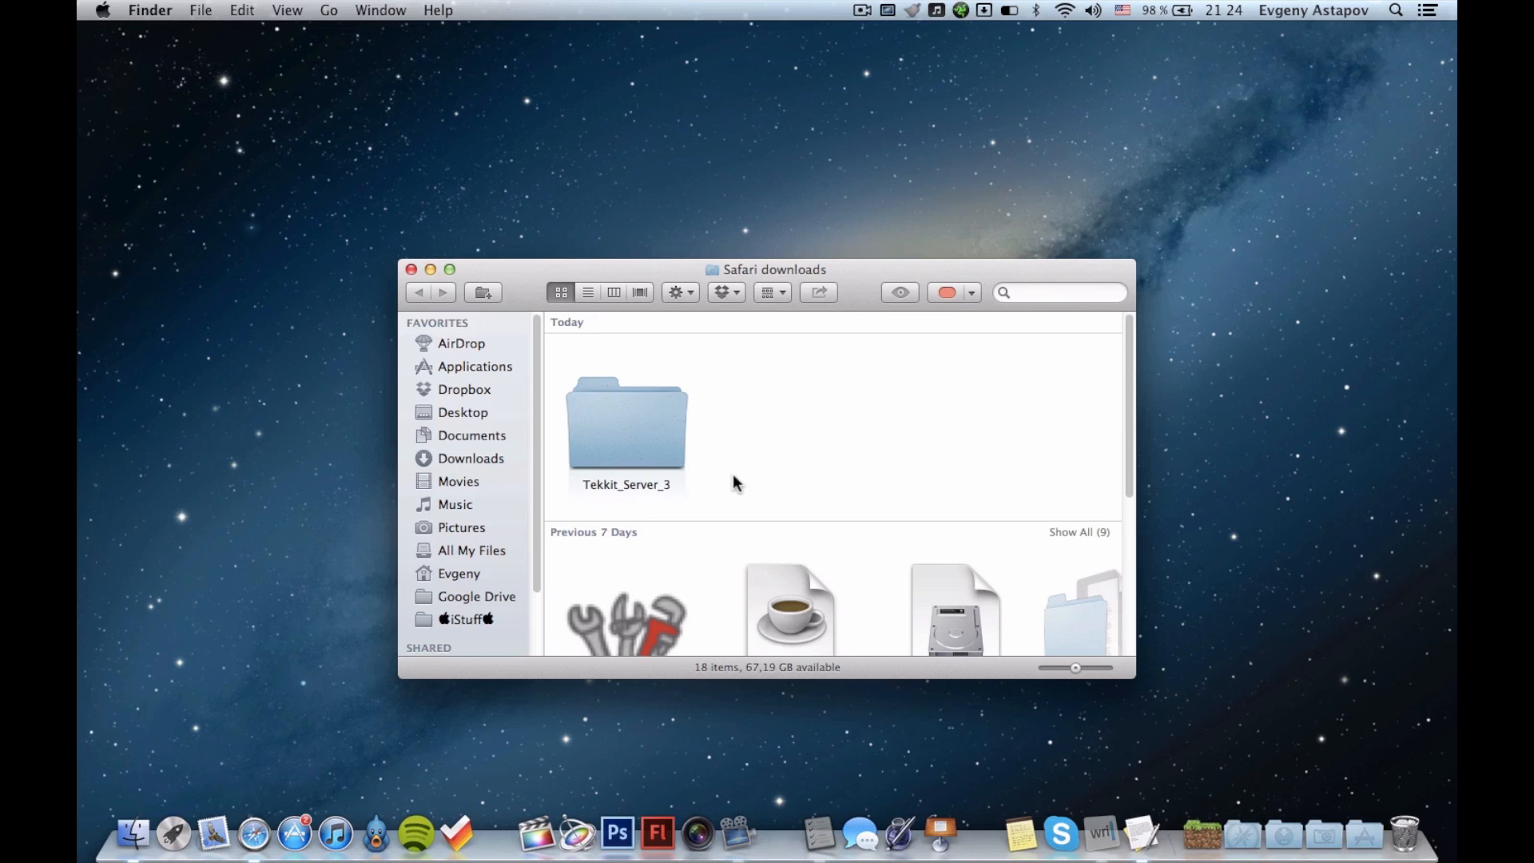
# Look through the contents of the downloaded Tekkit_Server_3 folder and return to Safari downloads.
pyautogui.doubleClick(644, 395)
pyautogui.scroll(-3, 735, 447)
pyautogui.scroll(3, 735, 444)
pyautogui.click(419, 292)
pyautogui.scroll(3, 778, 465)
# Close the Finder window, switch back to Safari, and reveal the finished Tekkit server download in Finder.
pyautogui.press('super+w')
pyautogui.hotkey('ctrl', 'Right')
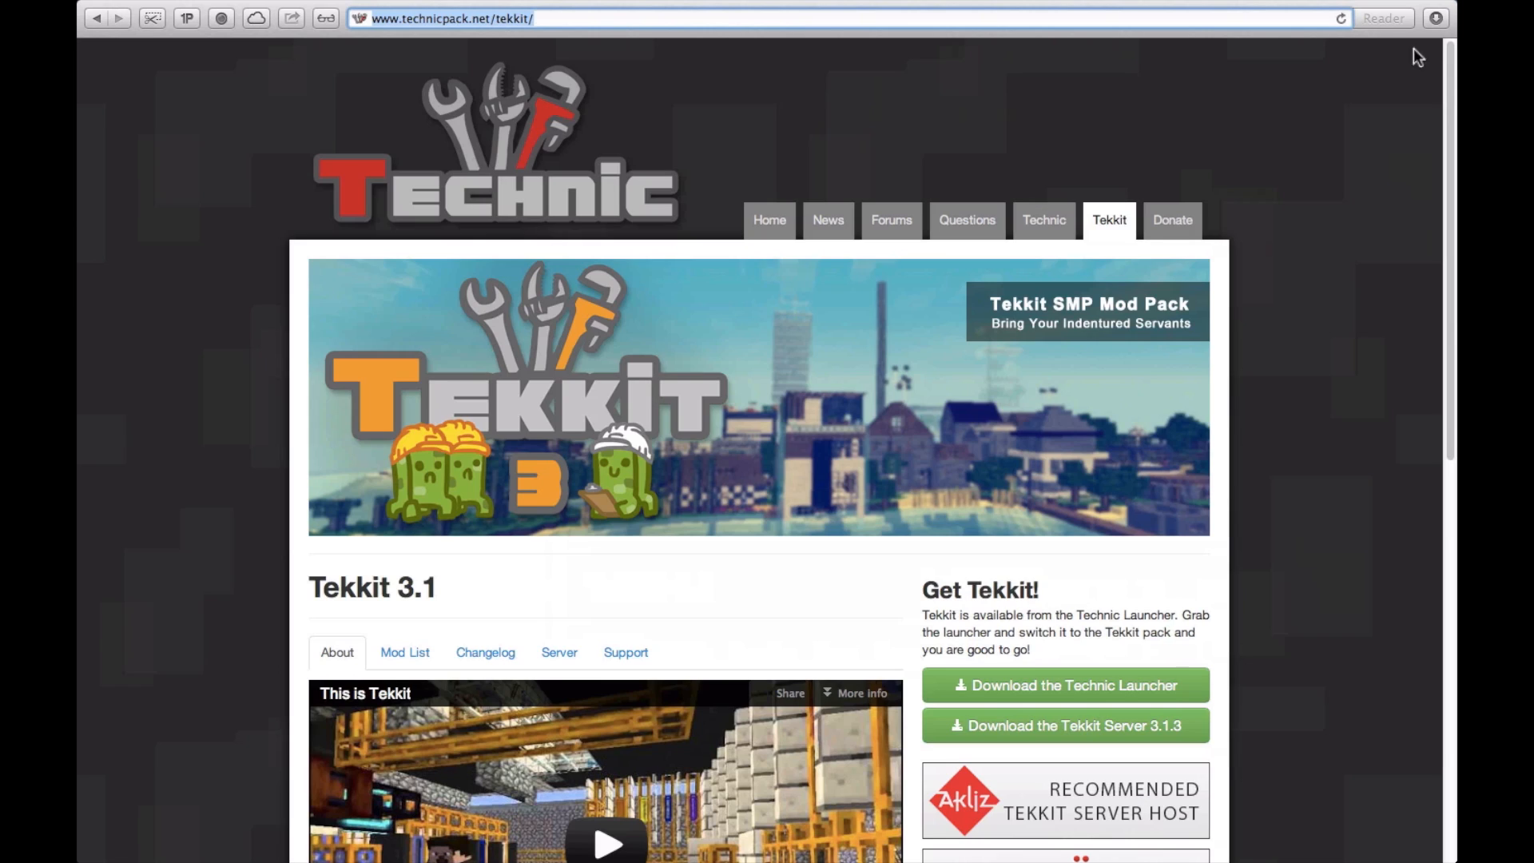
pyautogui.click(1438, 19)
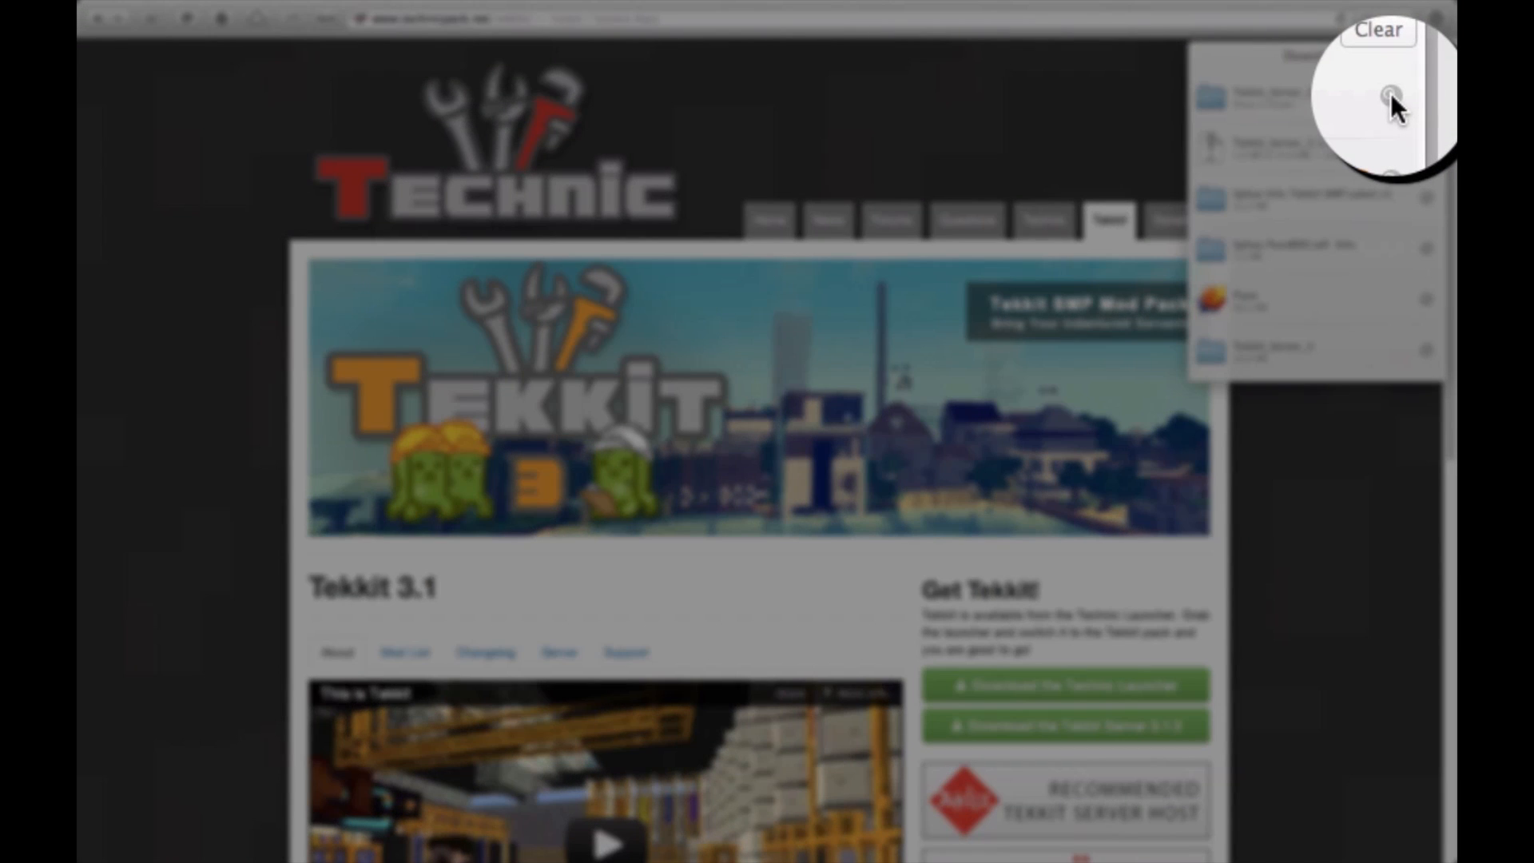
pyautogui.click(1391, 94)
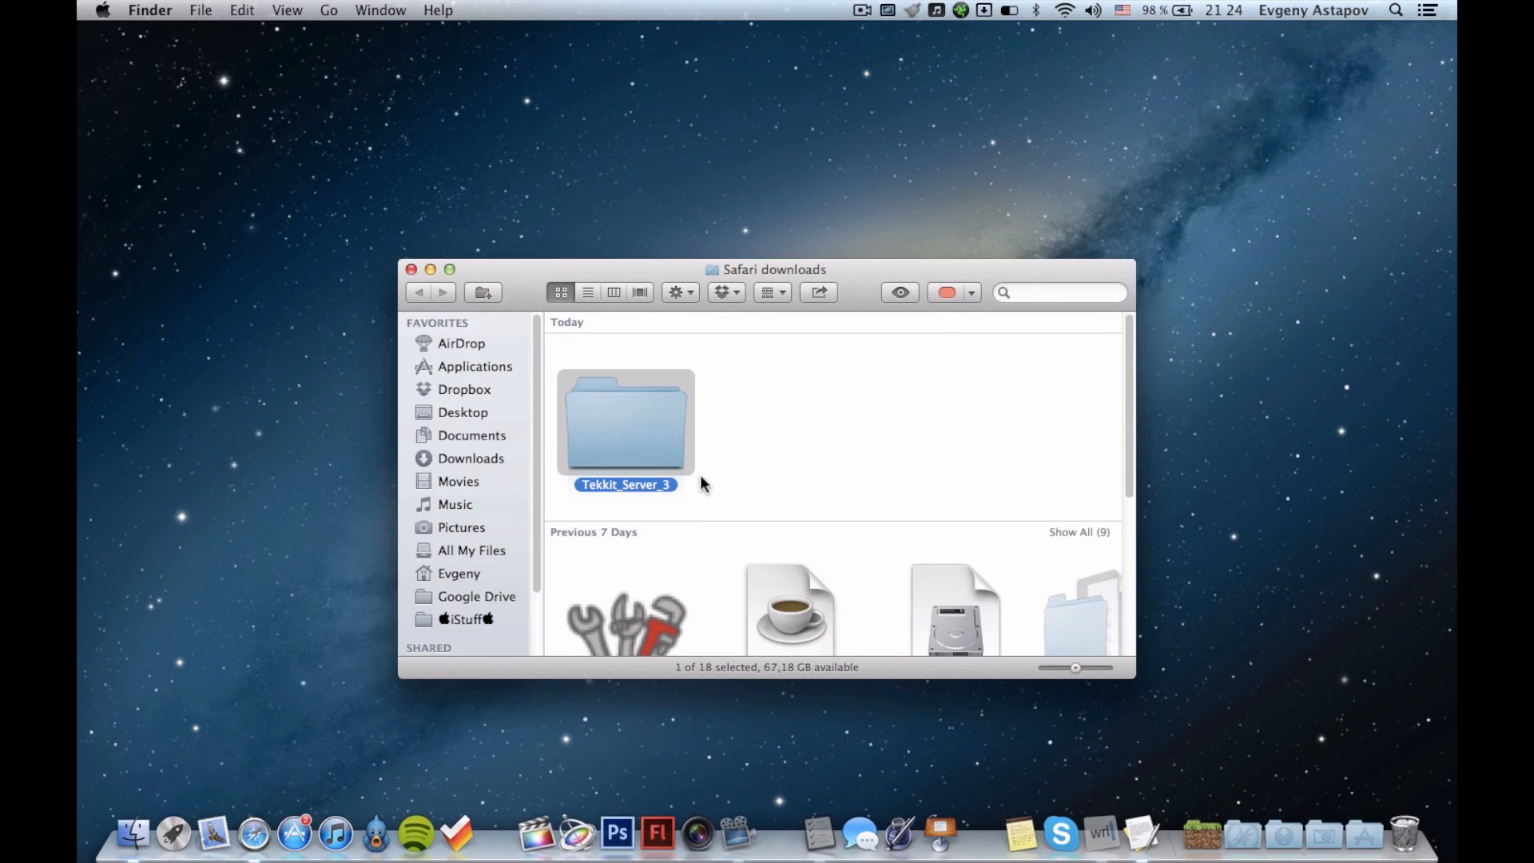
# Move the Tekkit_Server_3 folder from Safari downloads to the desktop and close the downloads window.
pyautogui.moveTo(646, 449); pyautogui.dragTo(1002, 180)
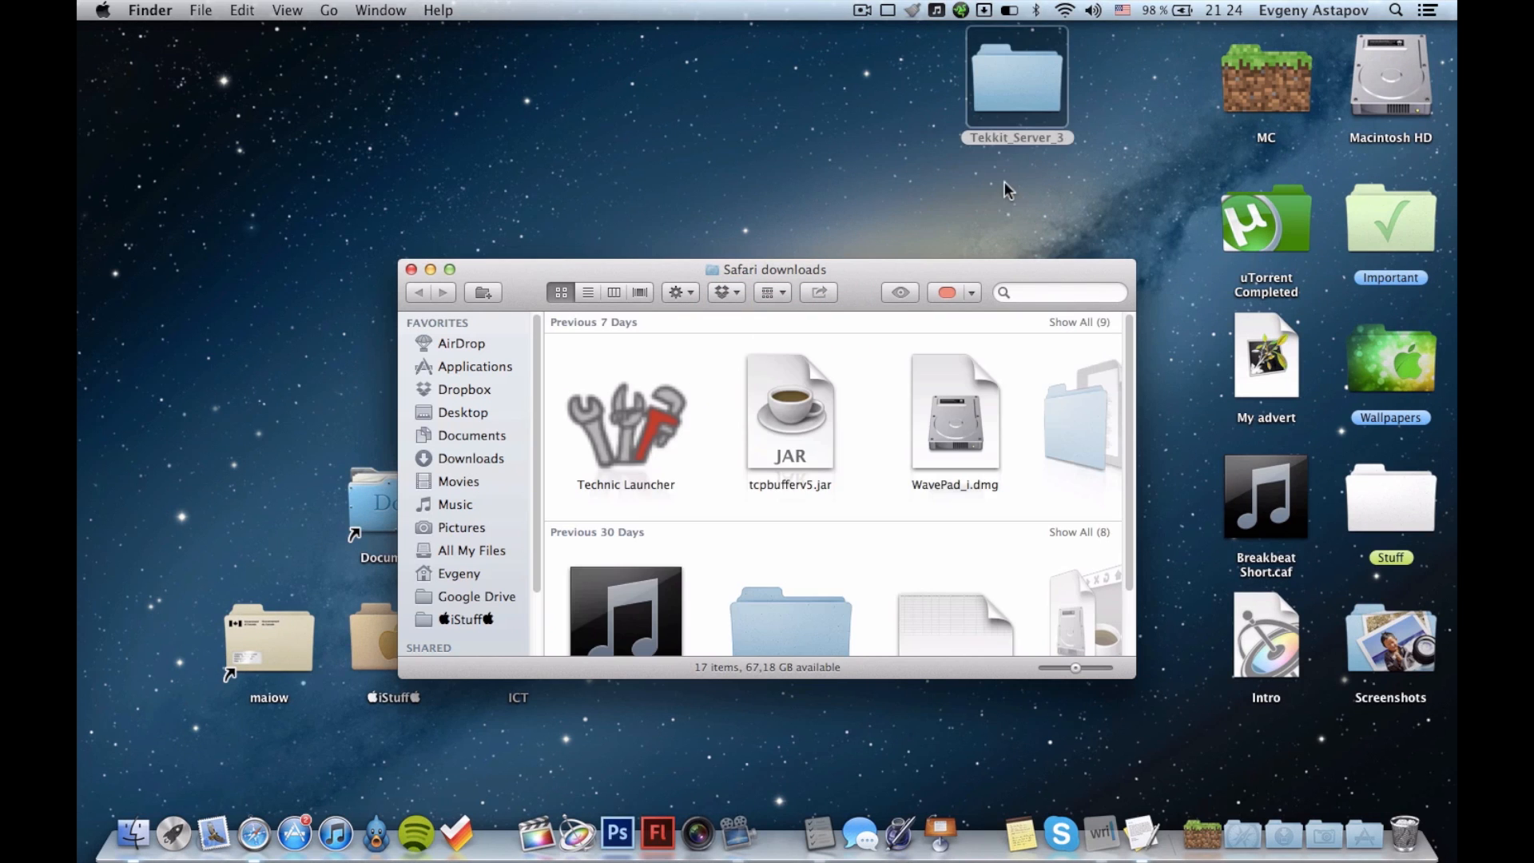
pyautogui.click(411, 270)
pyautogui.moveTo(990, 89); pyautogui.dragTo(1020, 250)
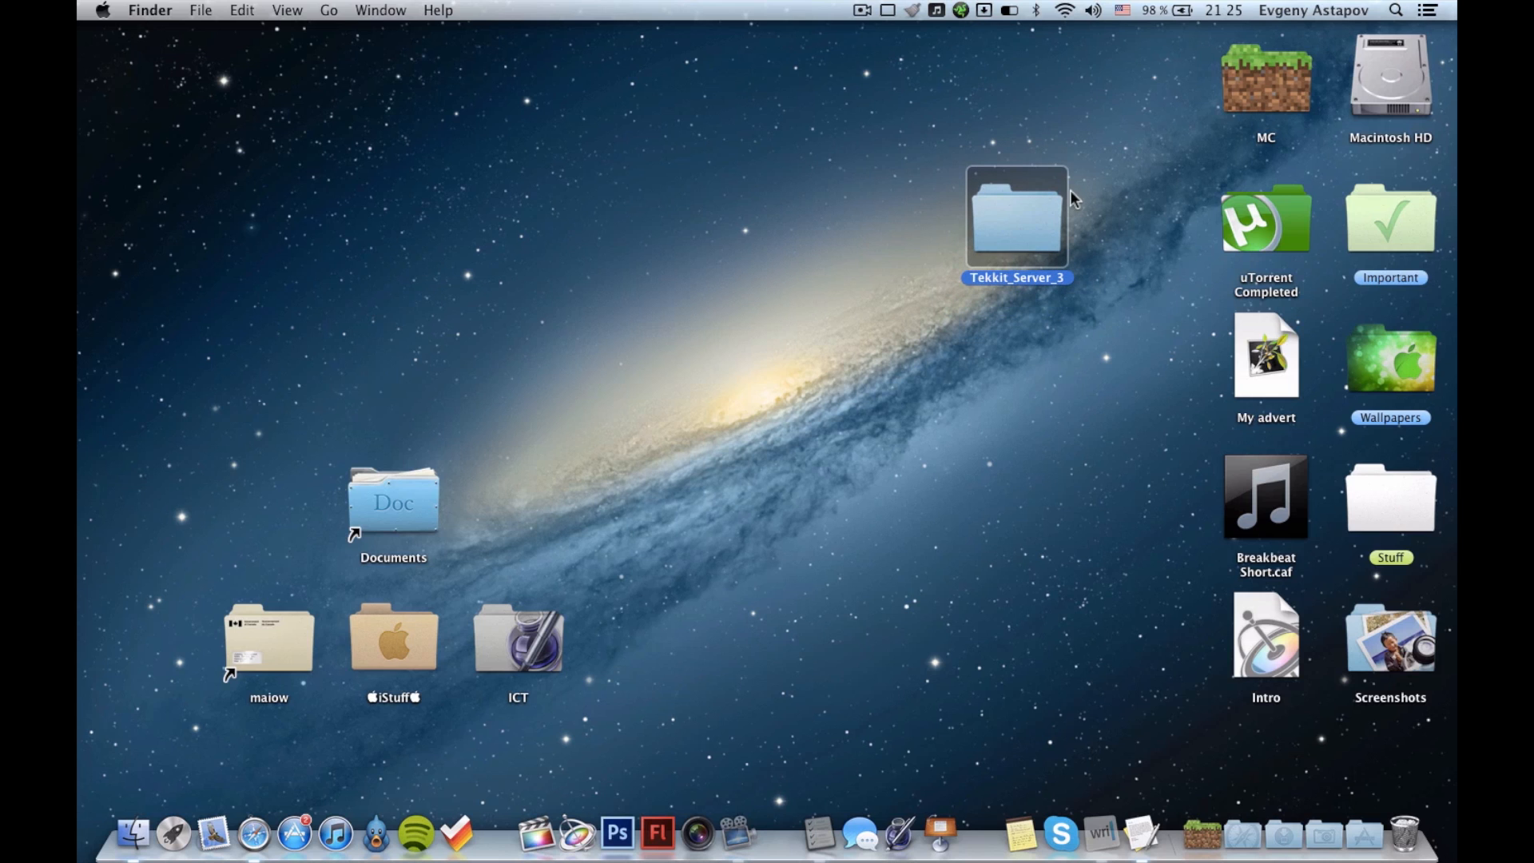
# Open the Tekkit_Server_3 folder on the desktop and look through its files.
pyautogui.doubleClick(1012, 225)
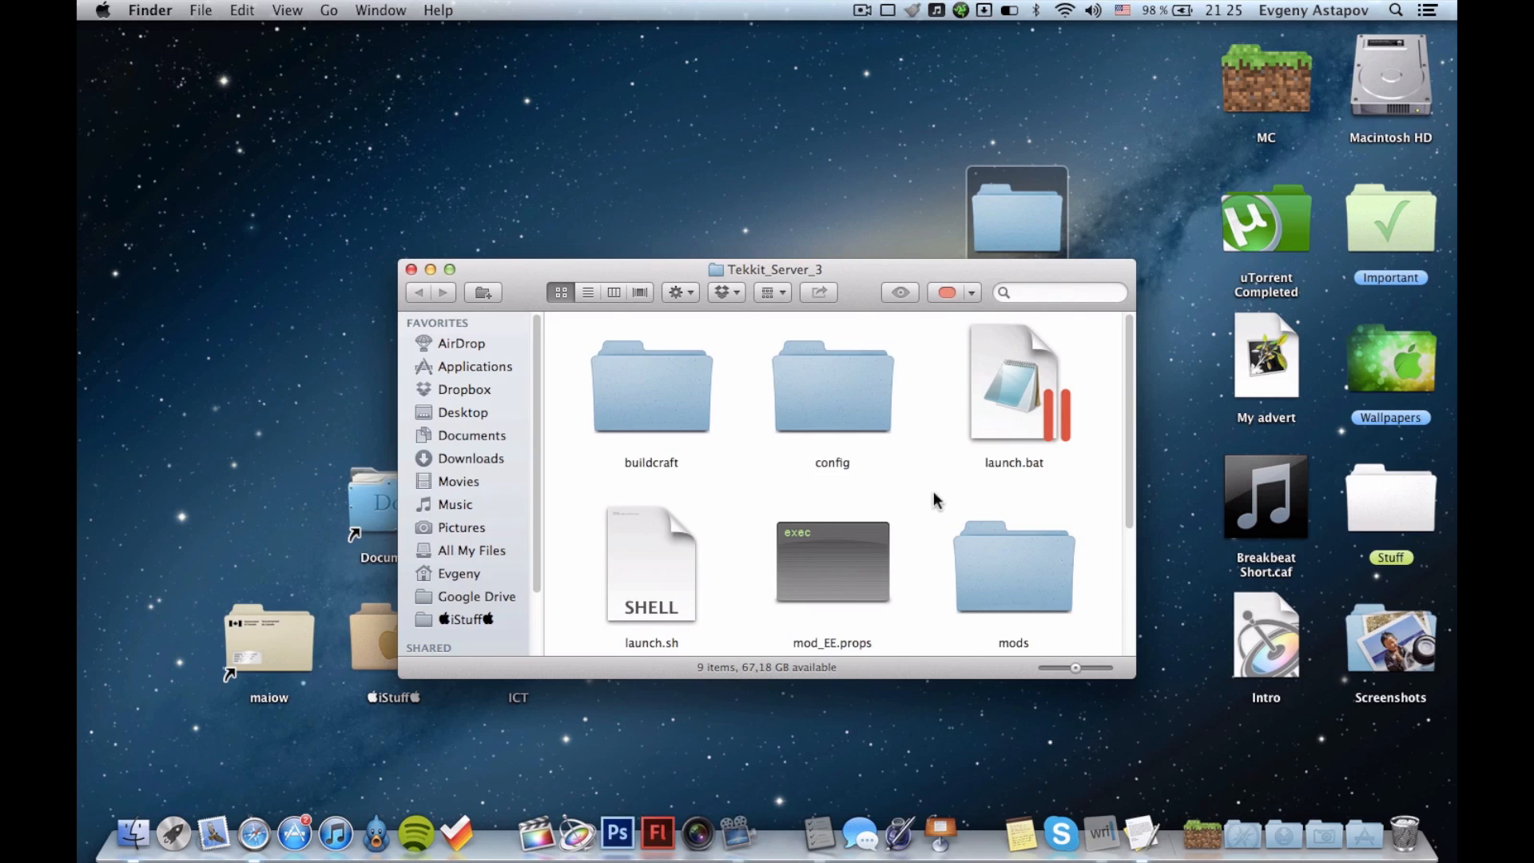
pyautogui.scroll(-3, 934, 497)
pyautogui.scroll(1, 935, 501)
pyautogui.scroll(-2, 935, 501)
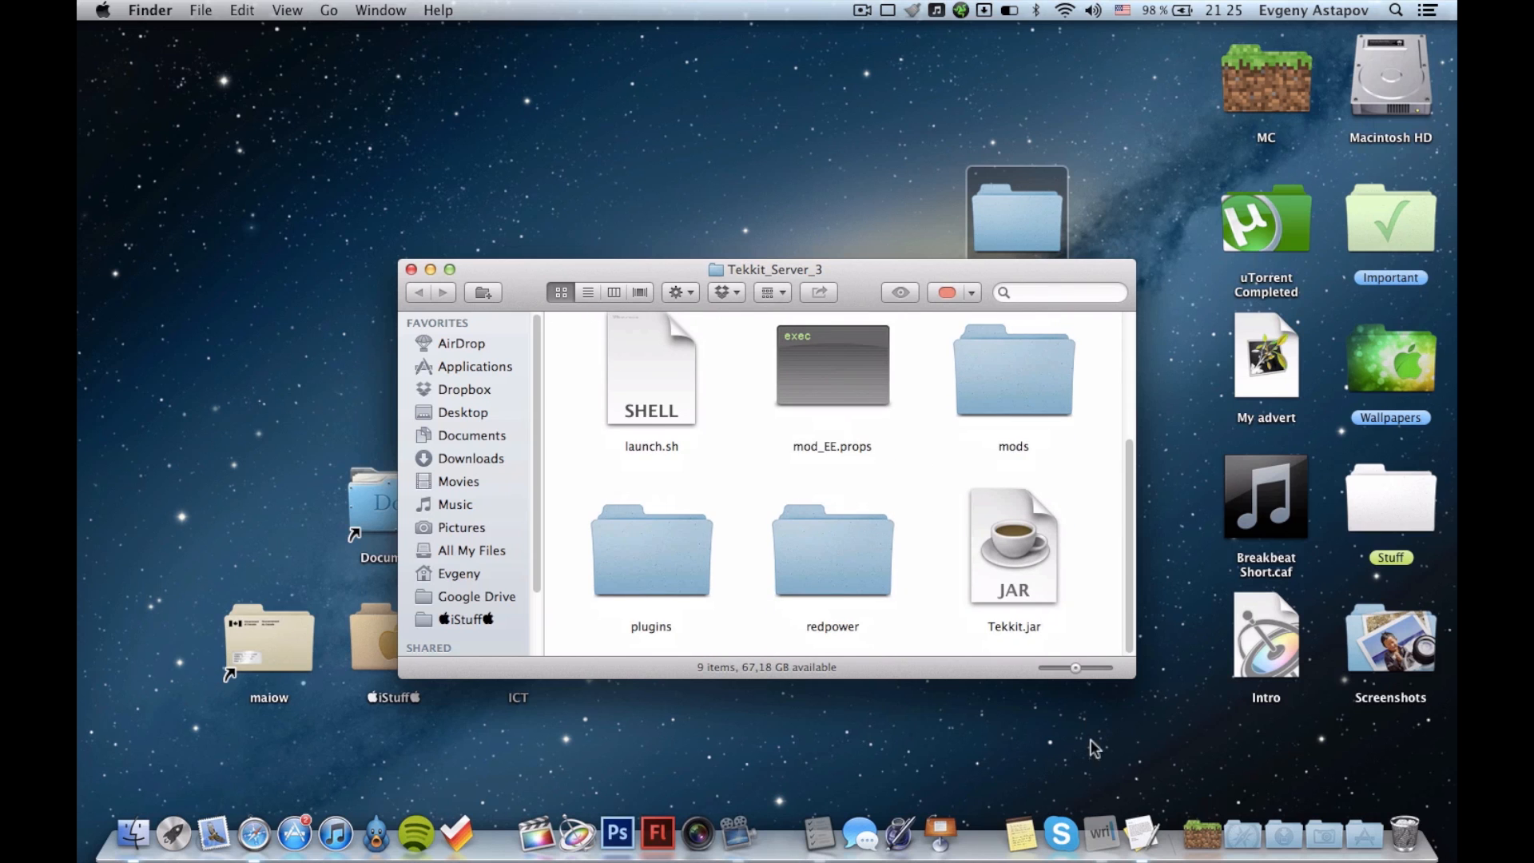
# Review the launch script in the iA Writer notes, hide them, and open TextEdit.
pyautogui.click(1100, 833)
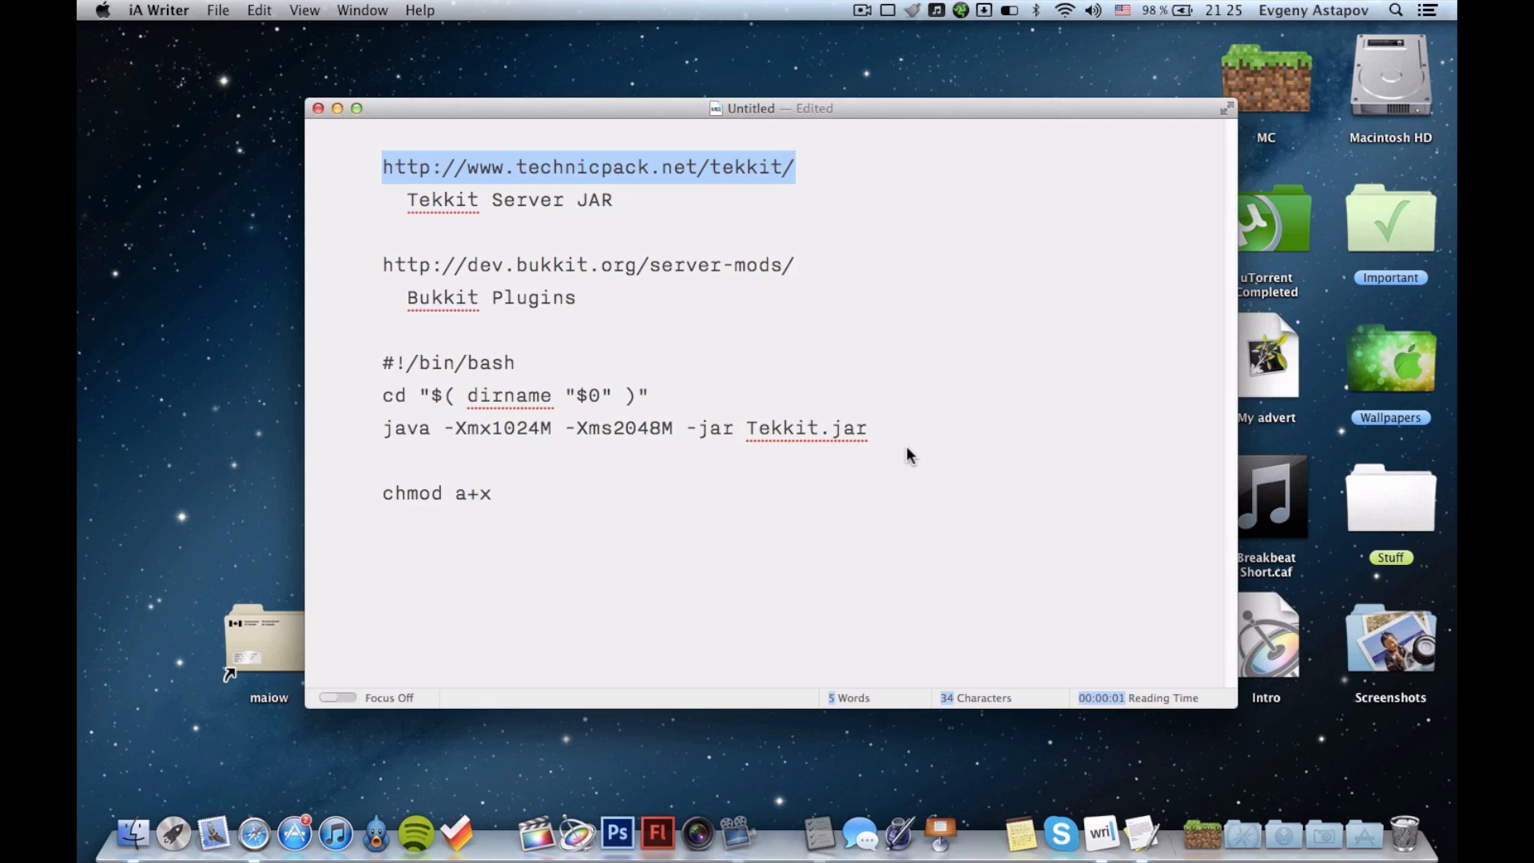
pyautogui.press('super+h')
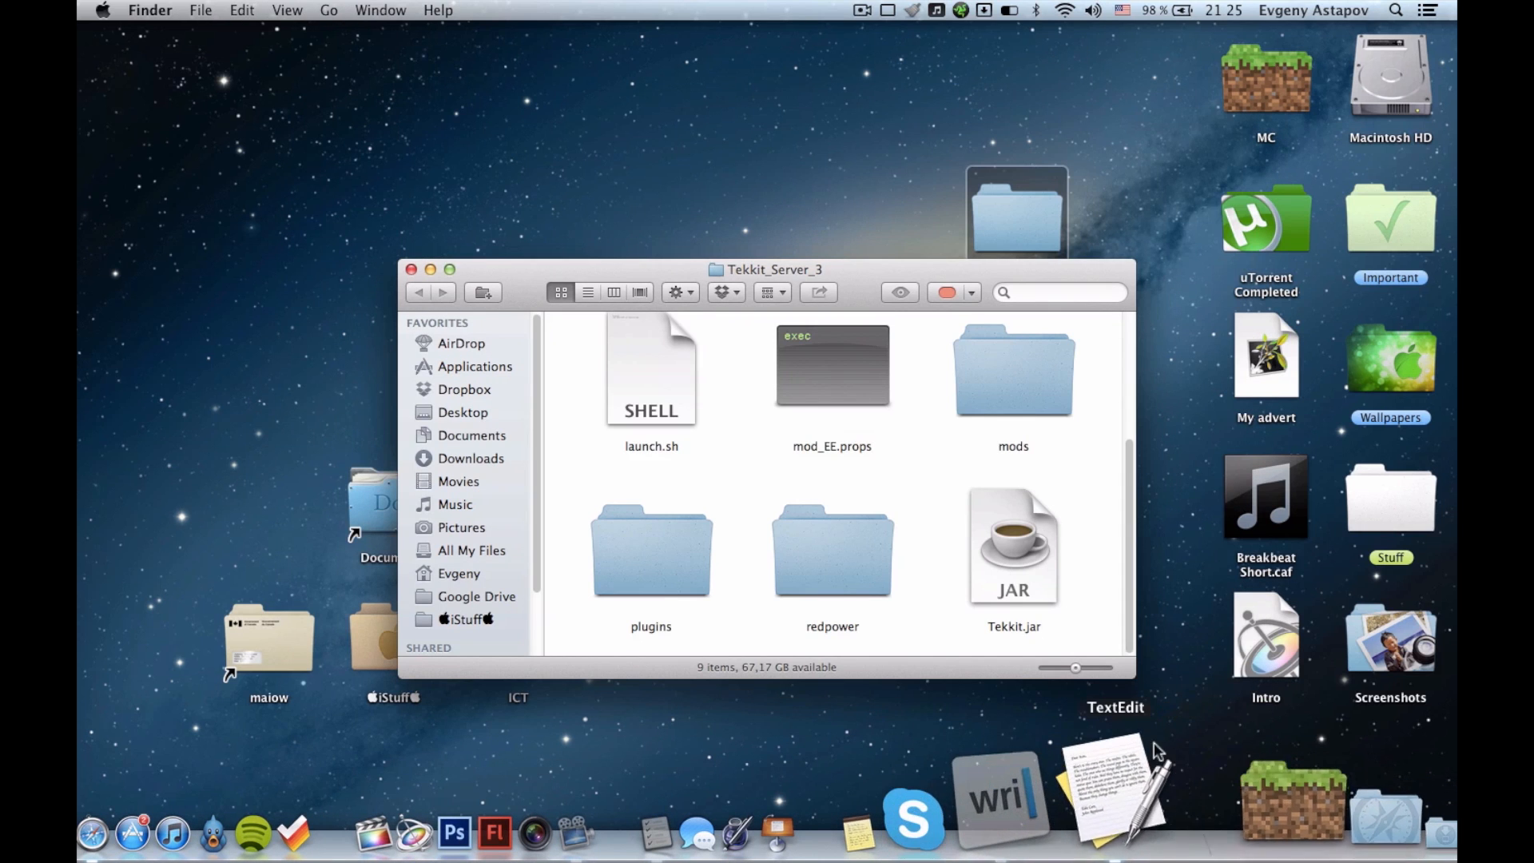
pyautogui.click(1130, 753)
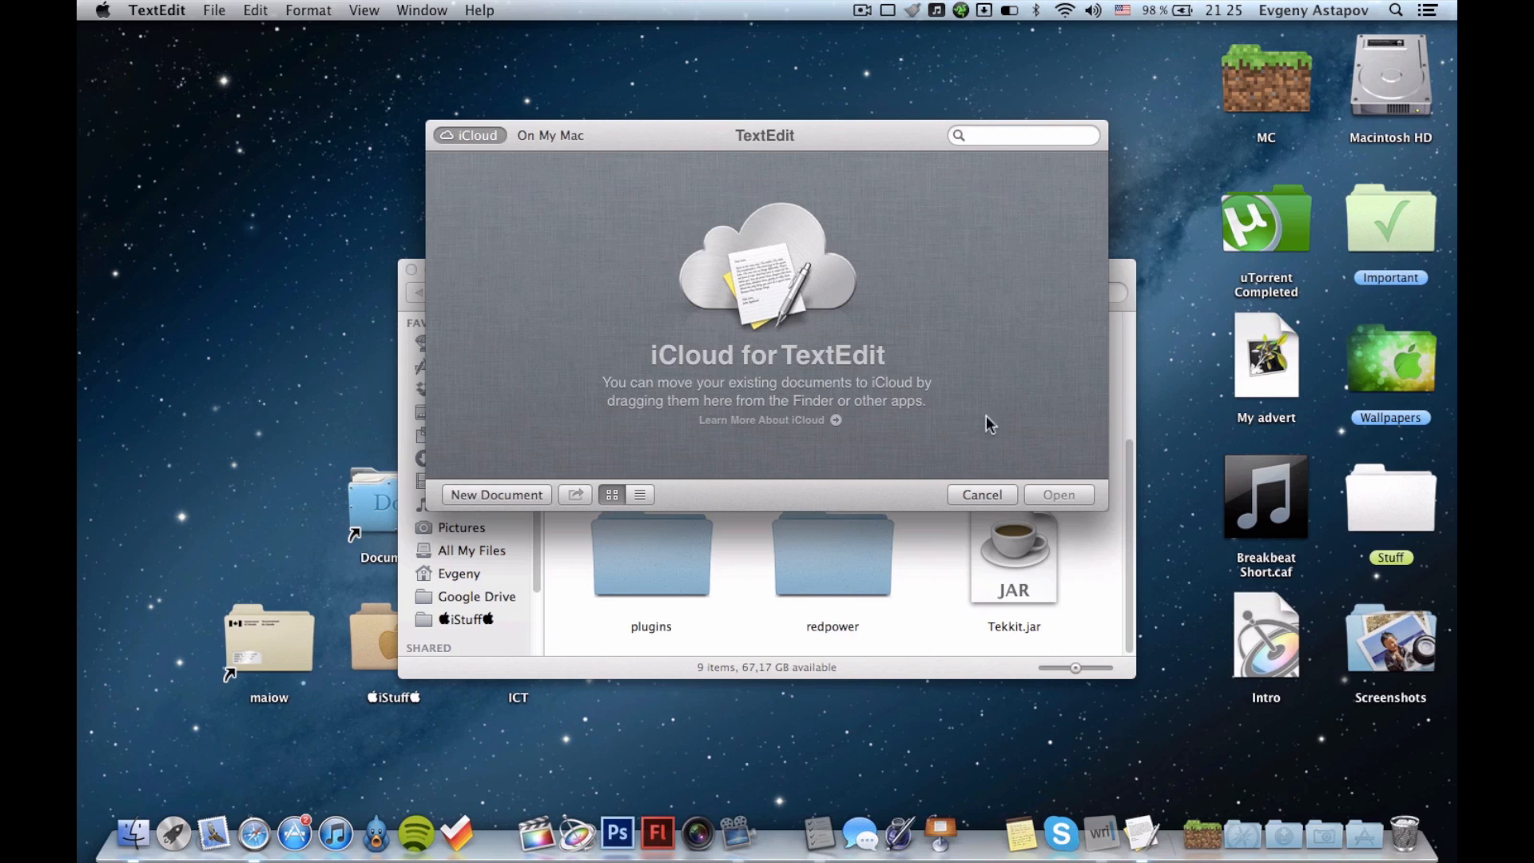
pyautogui.click(1398, 9)
pyautogui.write('tex')
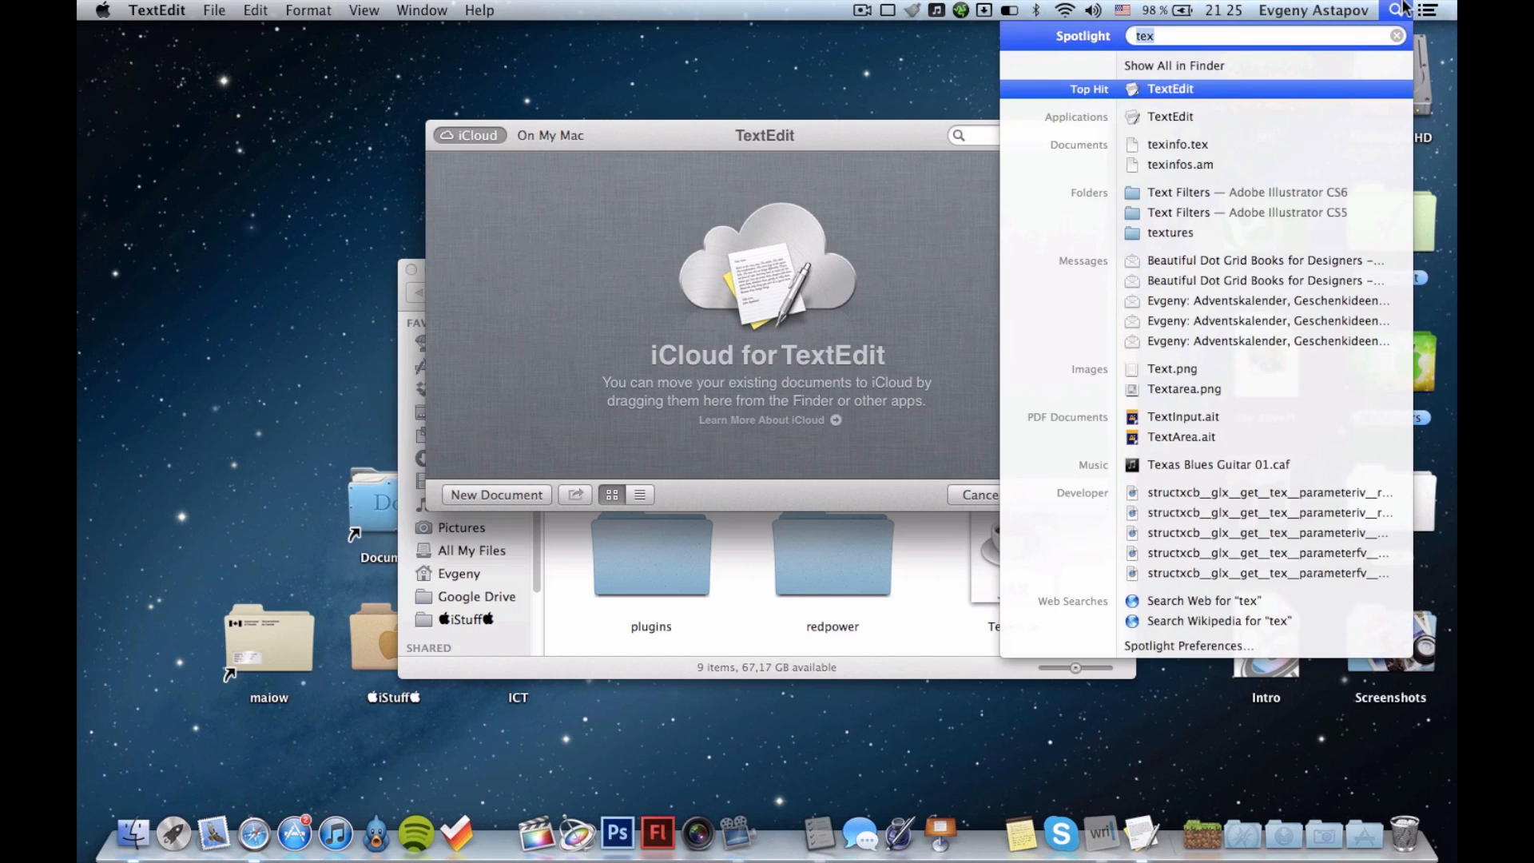
pyautogui.press('BackSpace')
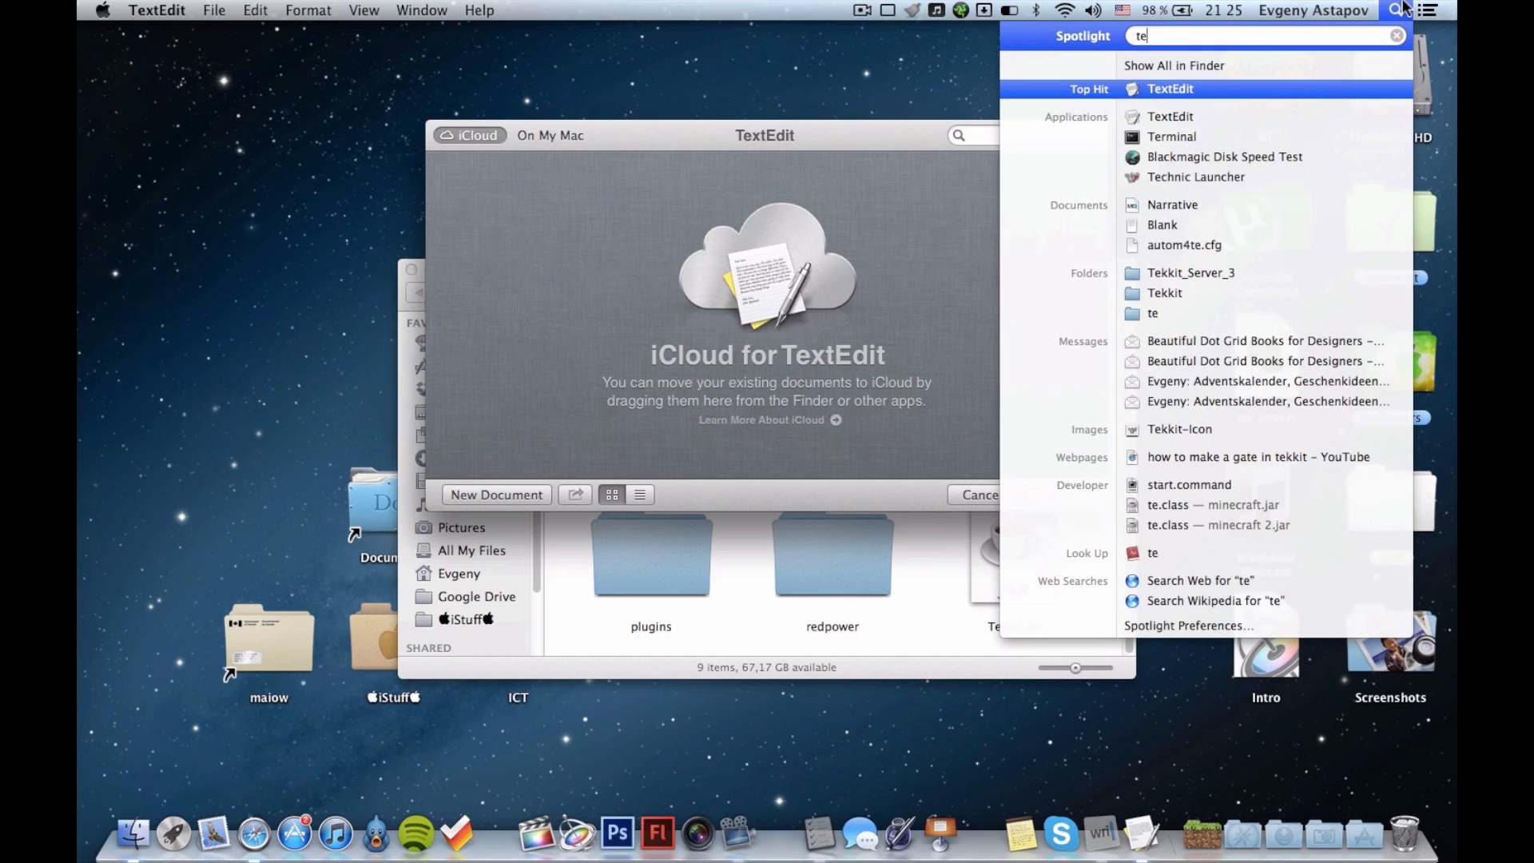
pyautogui.click(1397, 10)
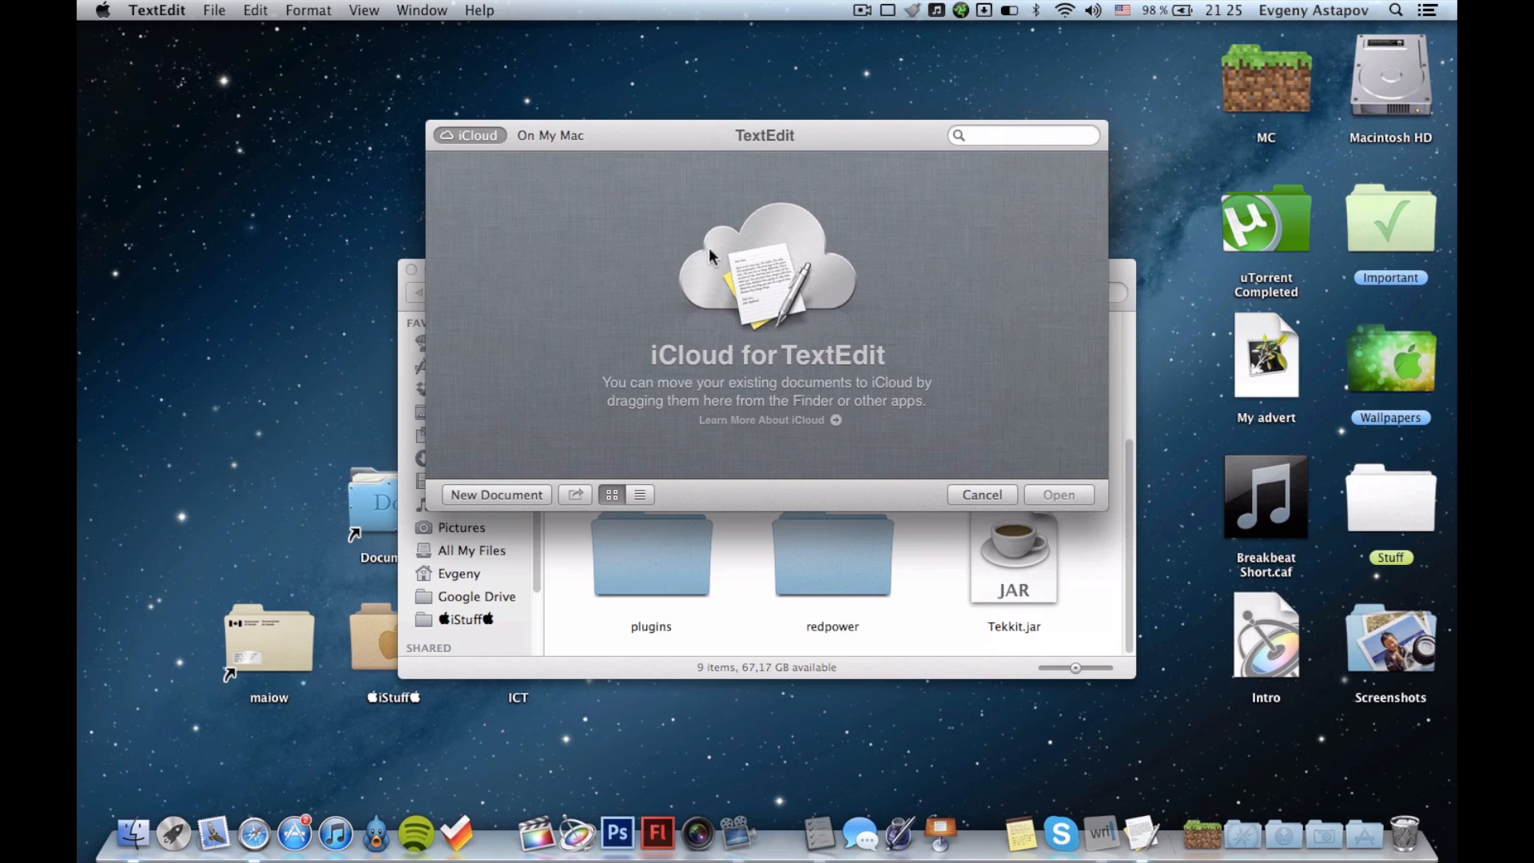
# Copy the three-line bash launch script from the iA Writer notes into a new TextEdit document and make it plain text.
pyautogui.click(490, 492)
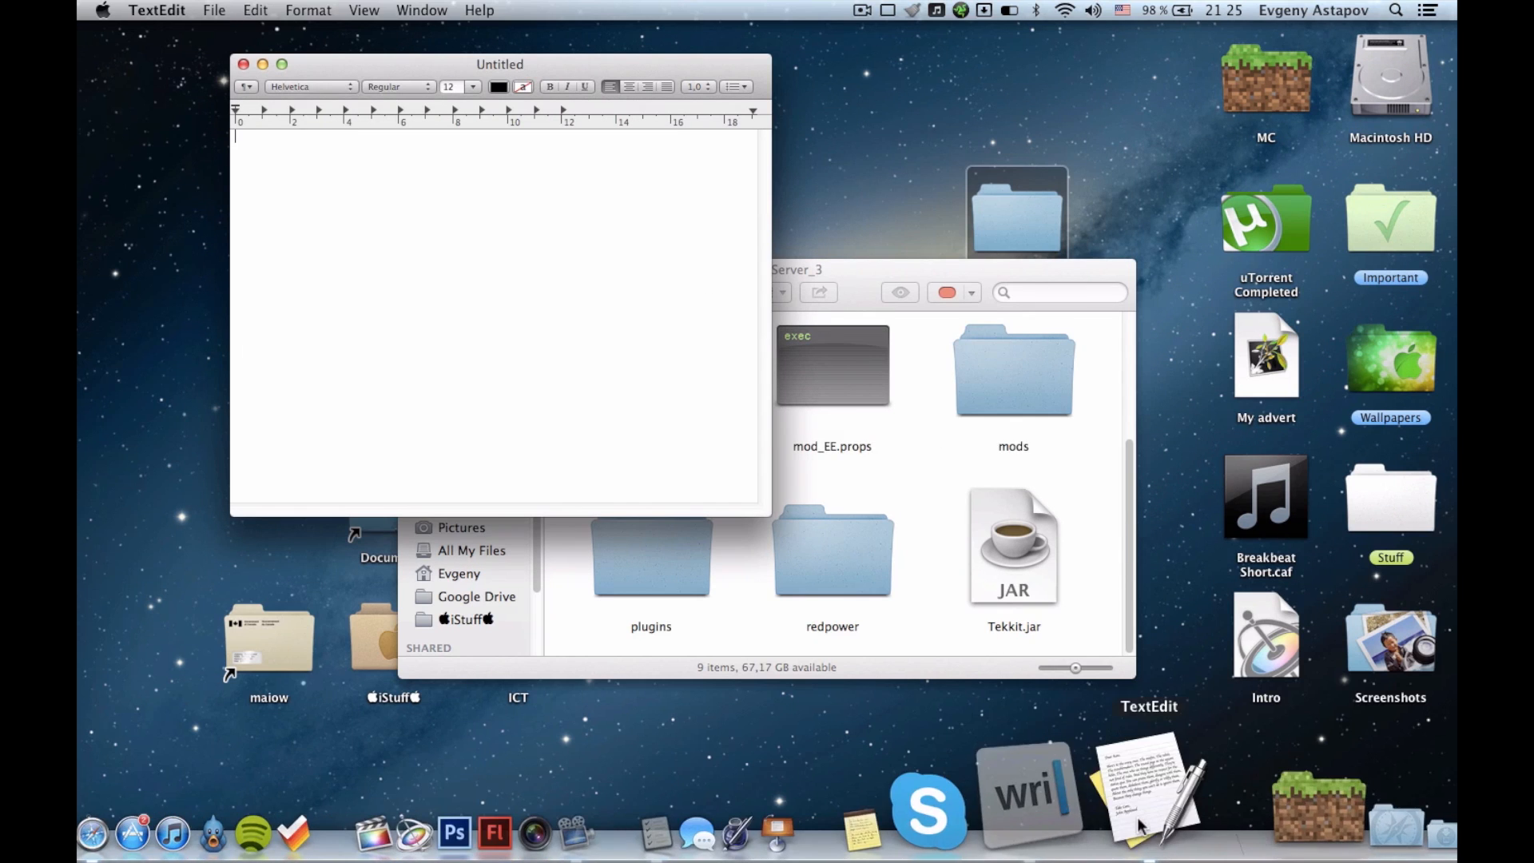
pyautogui.click(1111, 826)
pyautogui.moveTo(384, 363)
pyautogui.mouseDown()
pyautogui.moveTo(850, 471)
pyautogui.moveTo(874, 428)
pyautogui.moveTo(448, 343)
pyautogui.moveTo(366, 358)
pyautogui.mouseUp()
pyautogui.press('super+c')
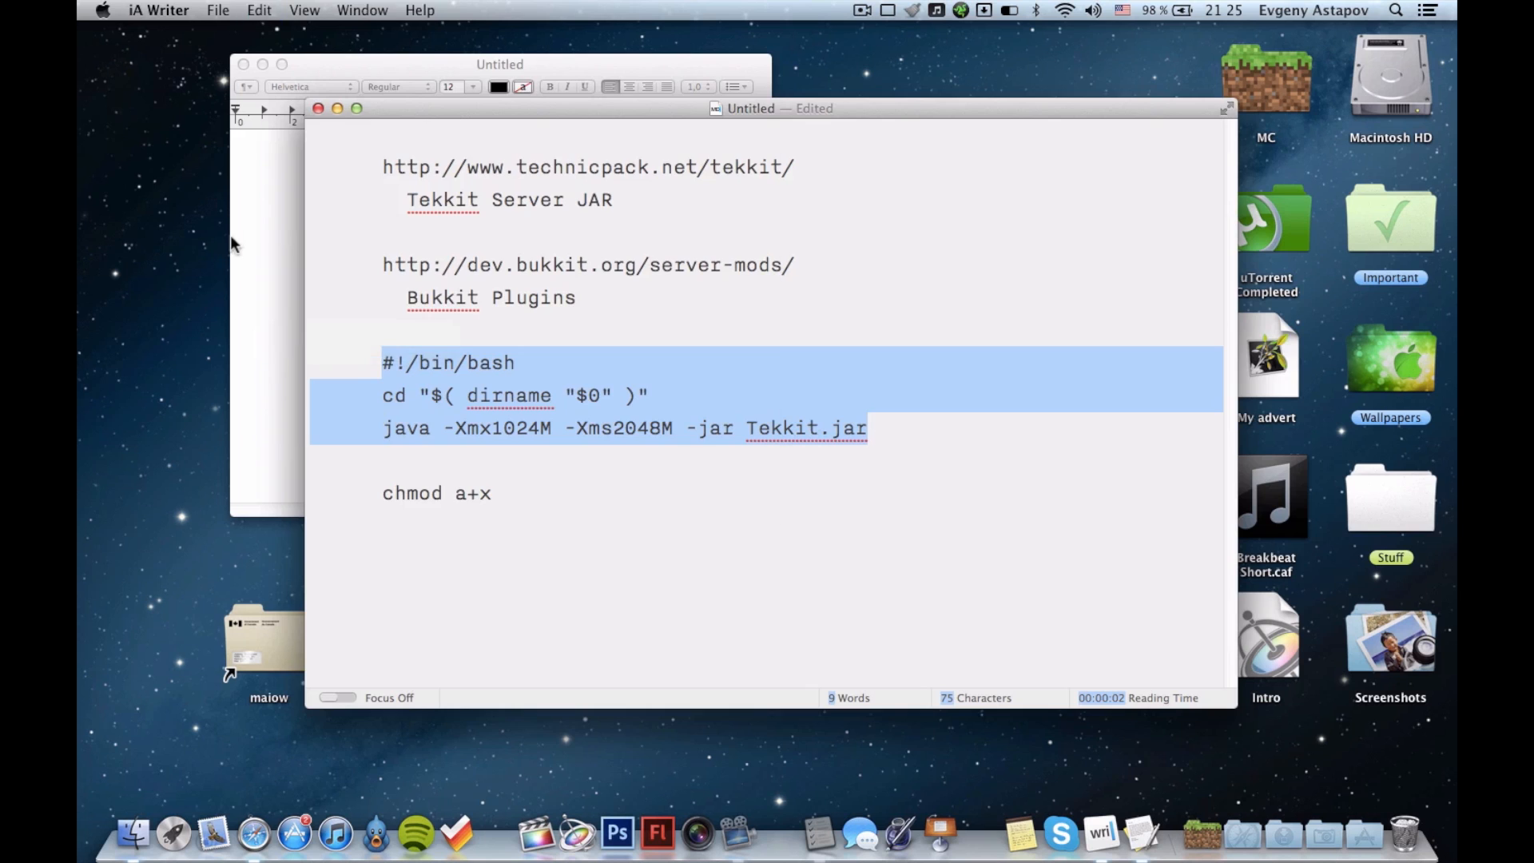
pyautogui.click(243, 234)
pyautogui.press('super+v')
pyautogui.click(359, 11)
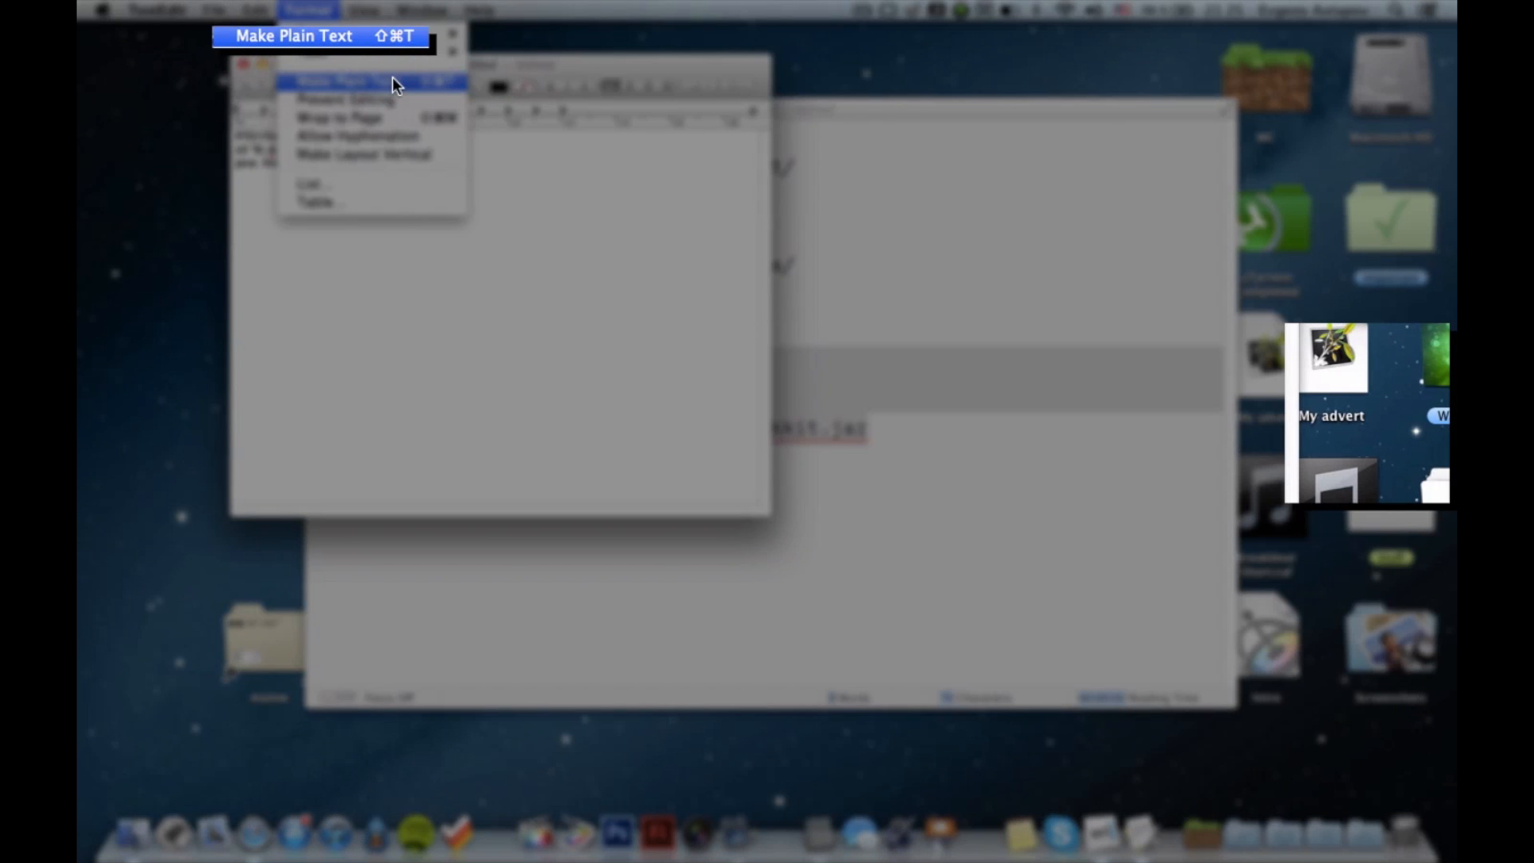
pyautogui.click(392, 78)
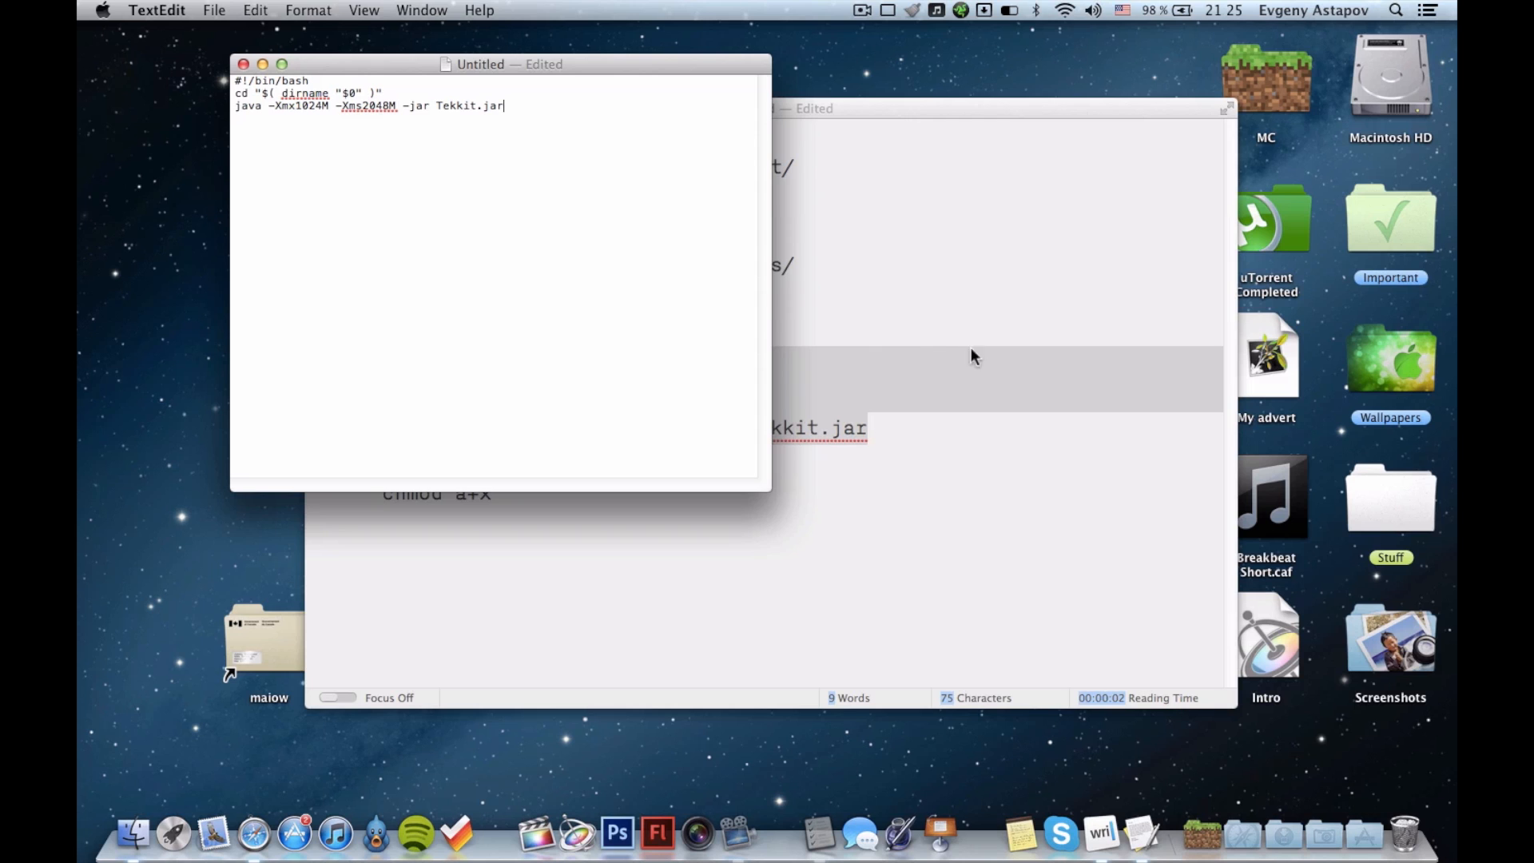
# Hide iA Writer and move the Tekkit_Server_3 folder window beside the script document, with Tekkit.jar in view.
pyautogui.click(901, 109)
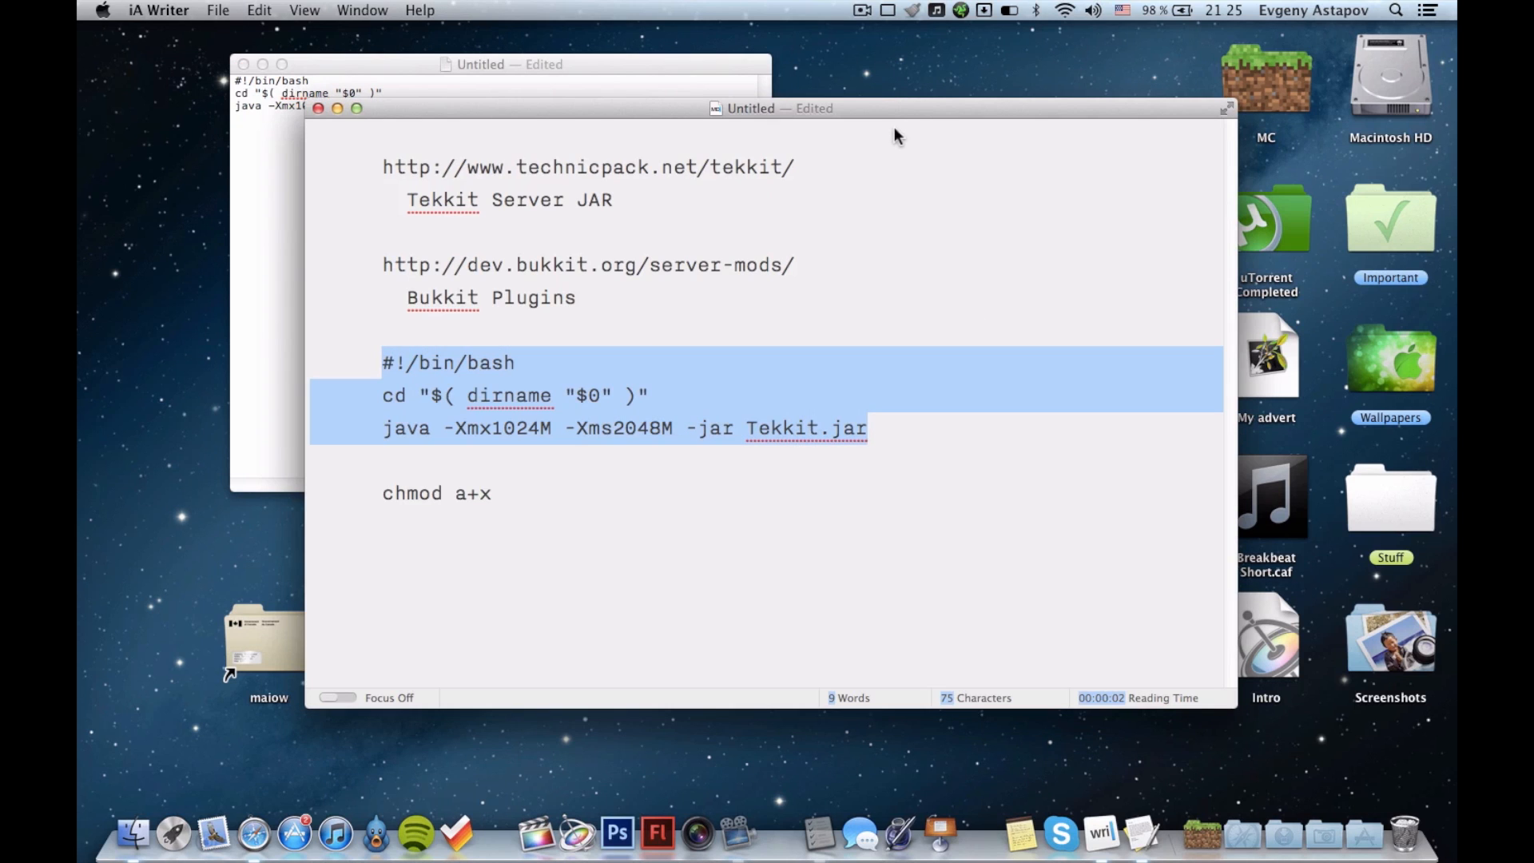
pyautogui.press('super+h')
pyautogui.moveTo(856, 265); pyautogui.dragTo(1125, 145)
pyautogui.scroll(3, 1172, 319)
pyautogui.scroll(-3, 1172, 329)
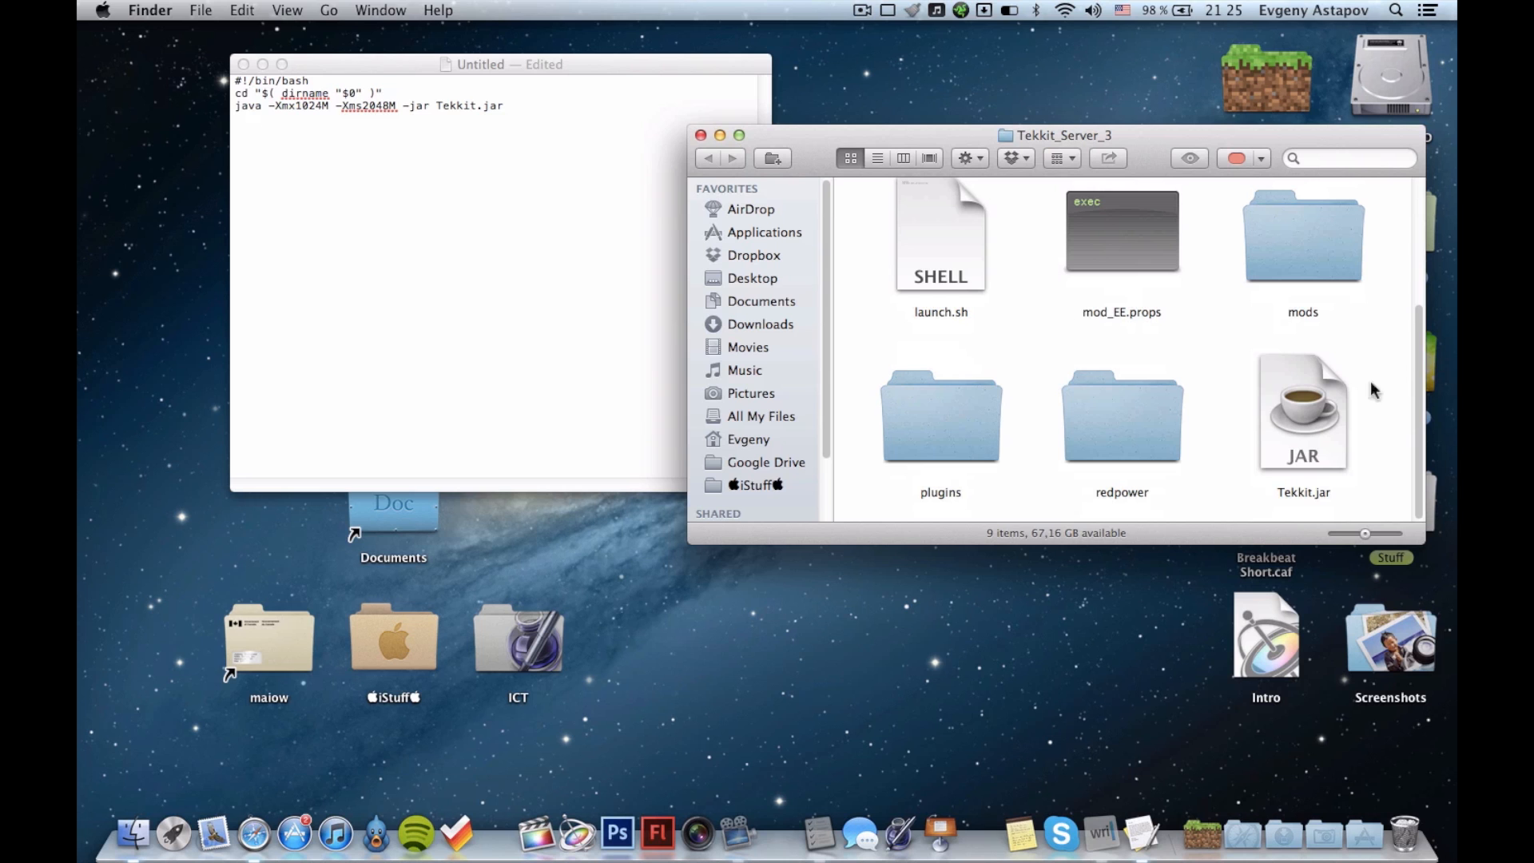
# Compare the name of the Tekkit.jar file in the server folder with the jar name in the script.
pyautogui.click(1301, 417)
pyautogui.moveTo(1289, 407)
pyautogui.mouseDown()
pyautogui.moveTo(1332, 459)
pyautogui.moveTo(1289, 409)
pyautogui.mouseUp()
pyautogui.click(474, 111)
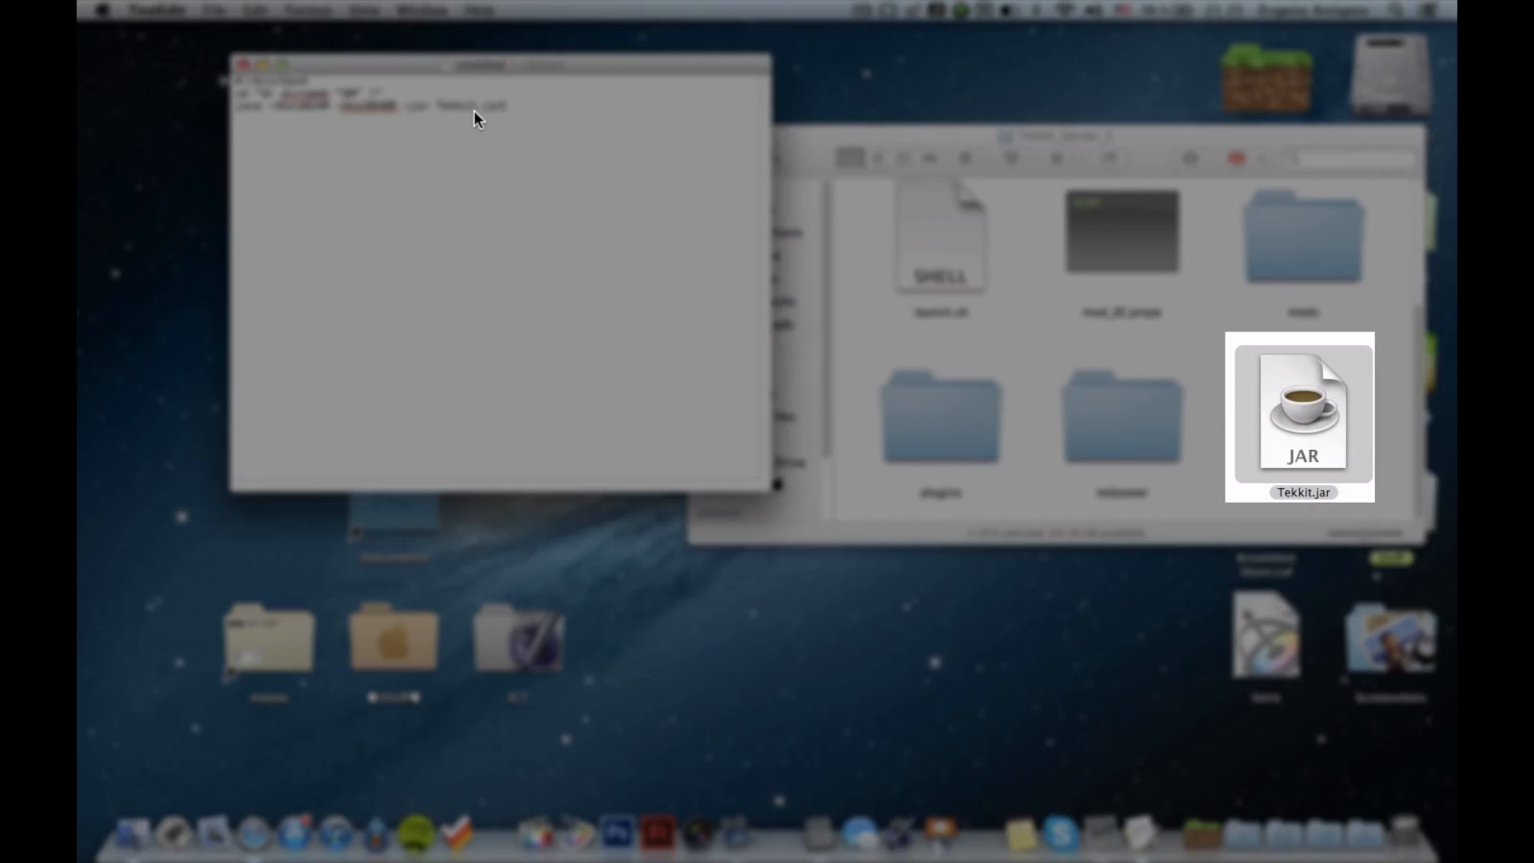
pyautogui.doubleClick(448, 104)
pyautogui.click(537, 121)
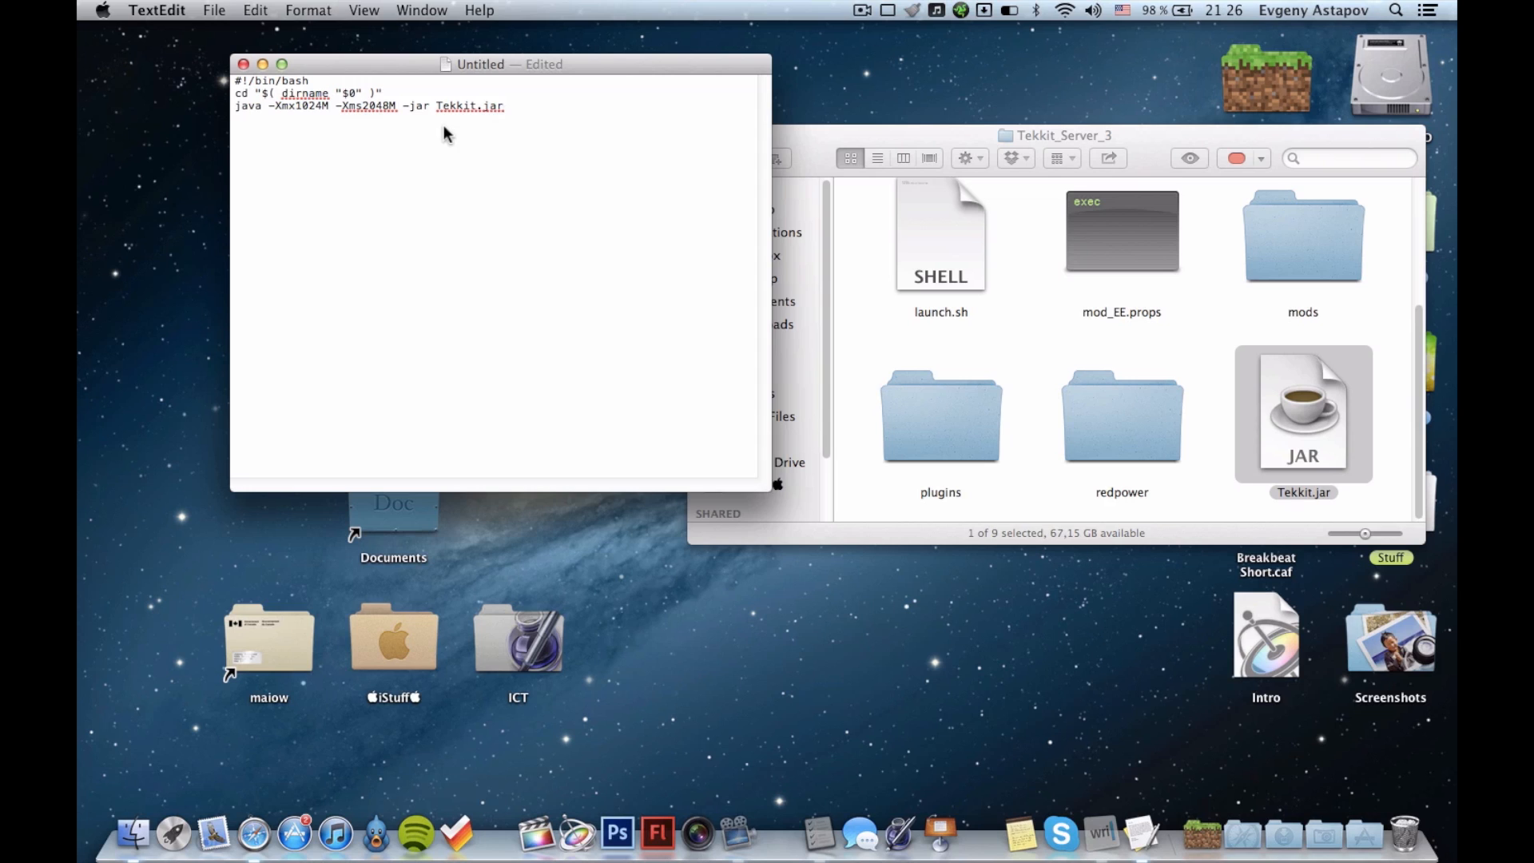
# Open About This Mac to check the computer's installed memory.
pyautogui.click(102, 10)
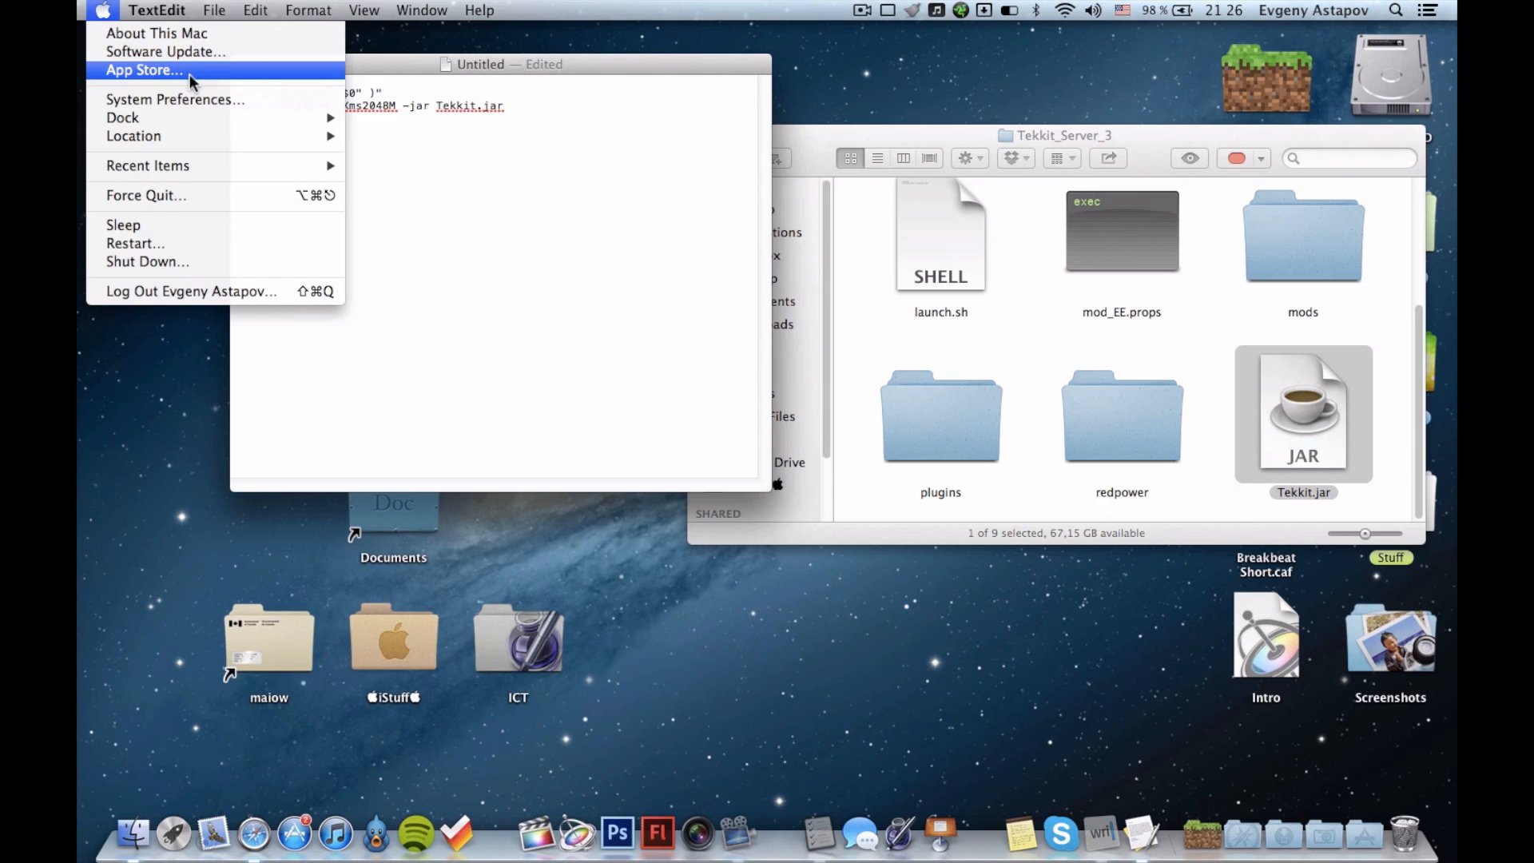
pyautogui.click(184, 33)
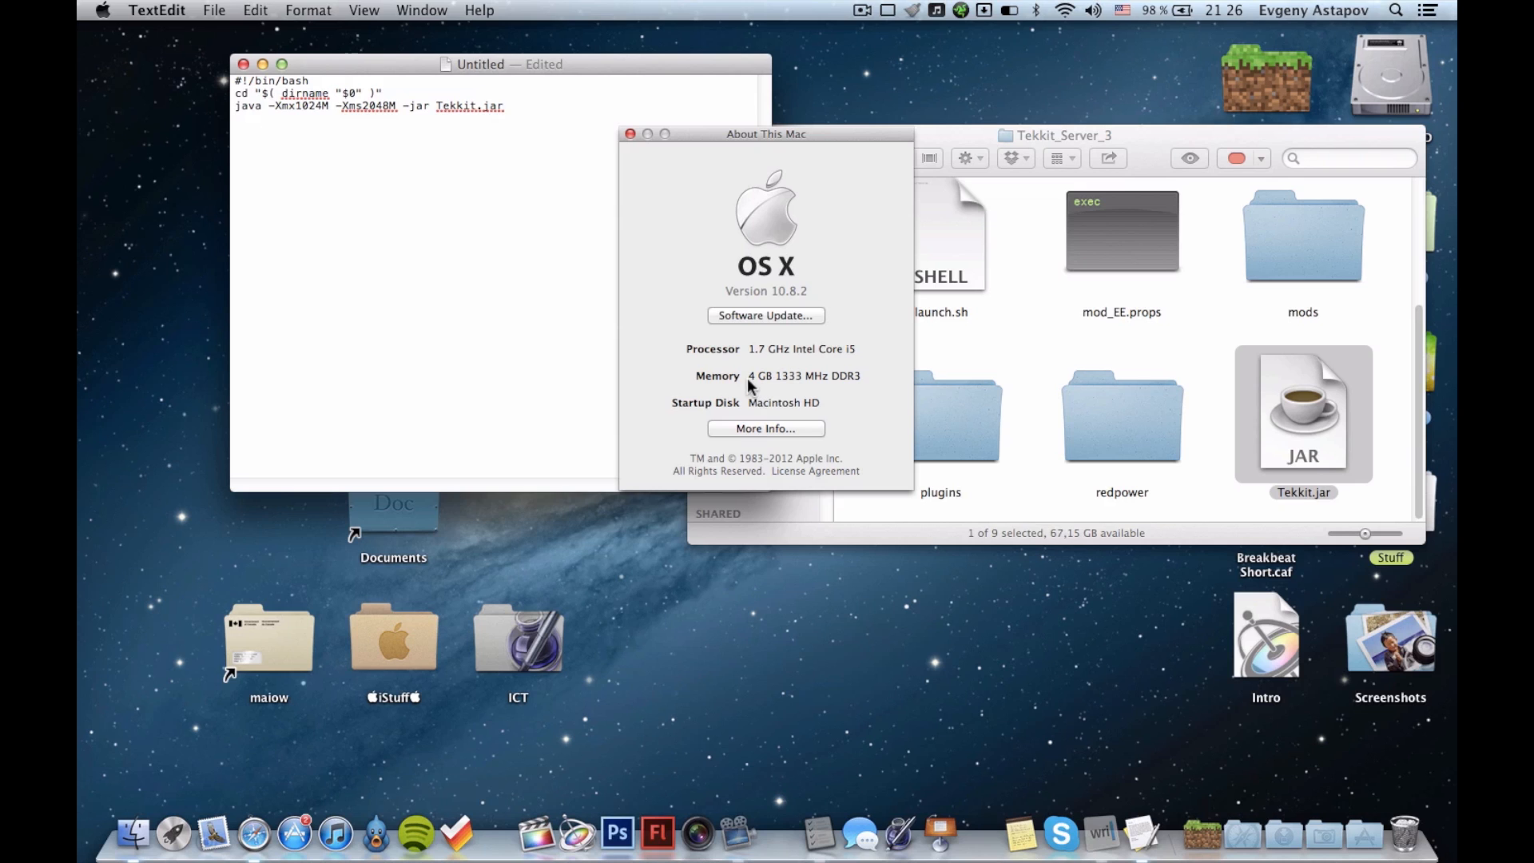
# Close About This Mac and start saving the script, with the Tekkit_Server_3 folder on the Desktop as its destination.
pyautogui.click(630, 135)
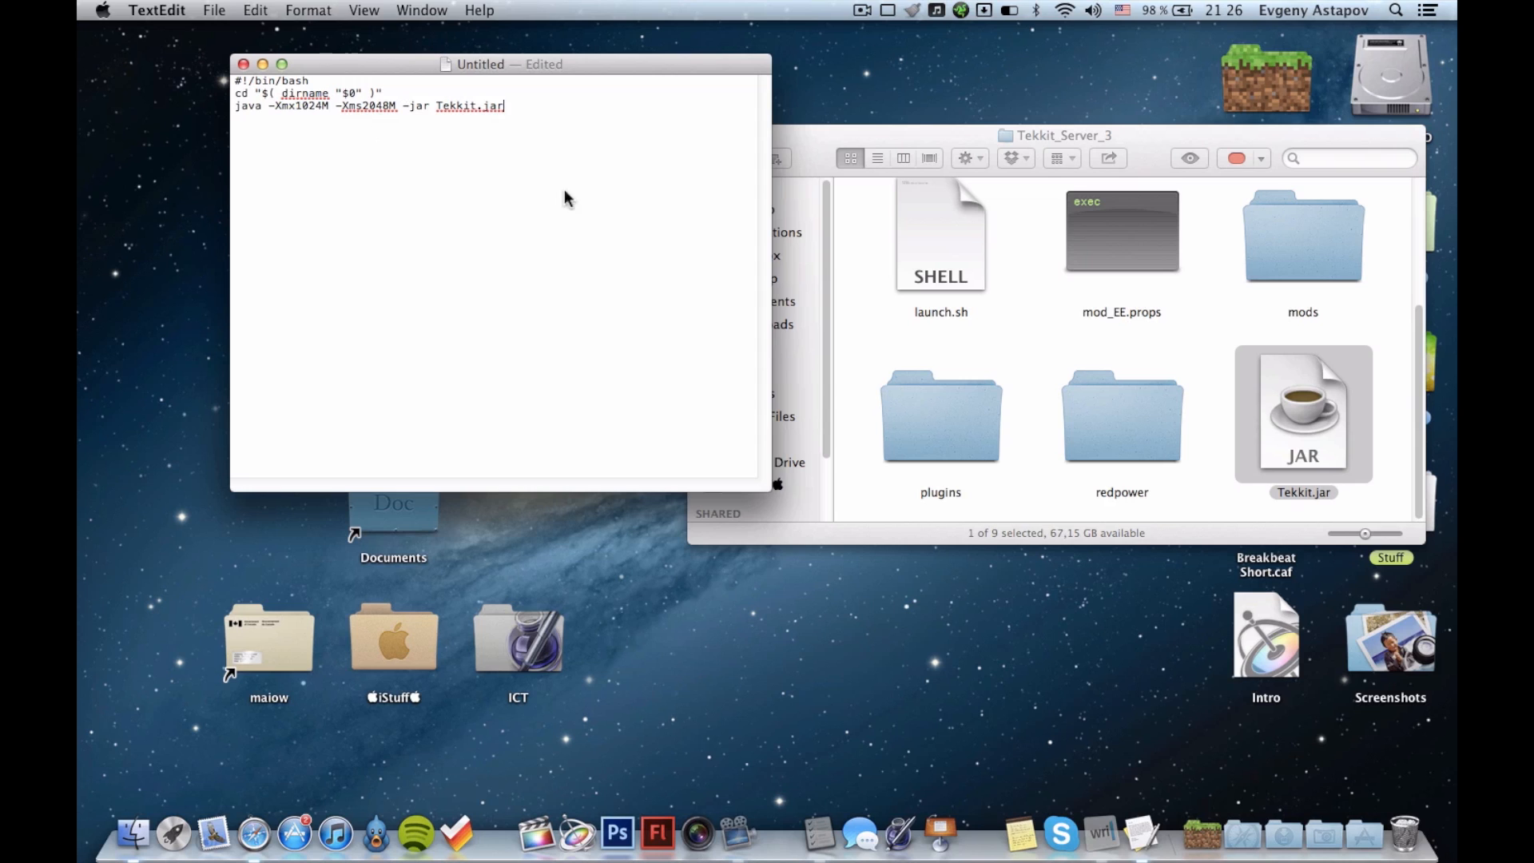
pyautogui.click(210, 11)
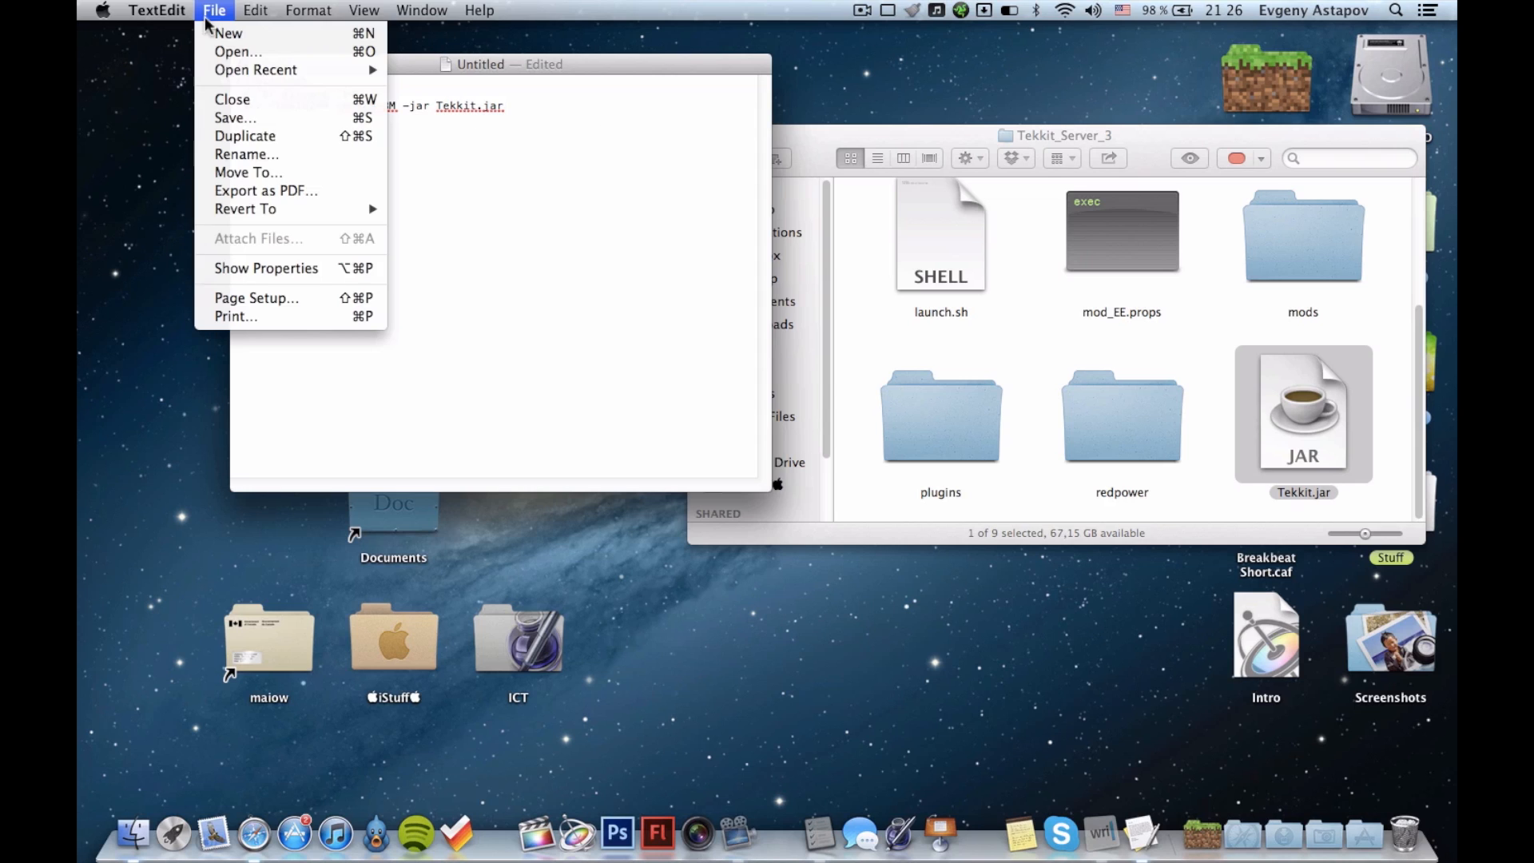
pyautogui.click(287, 118)
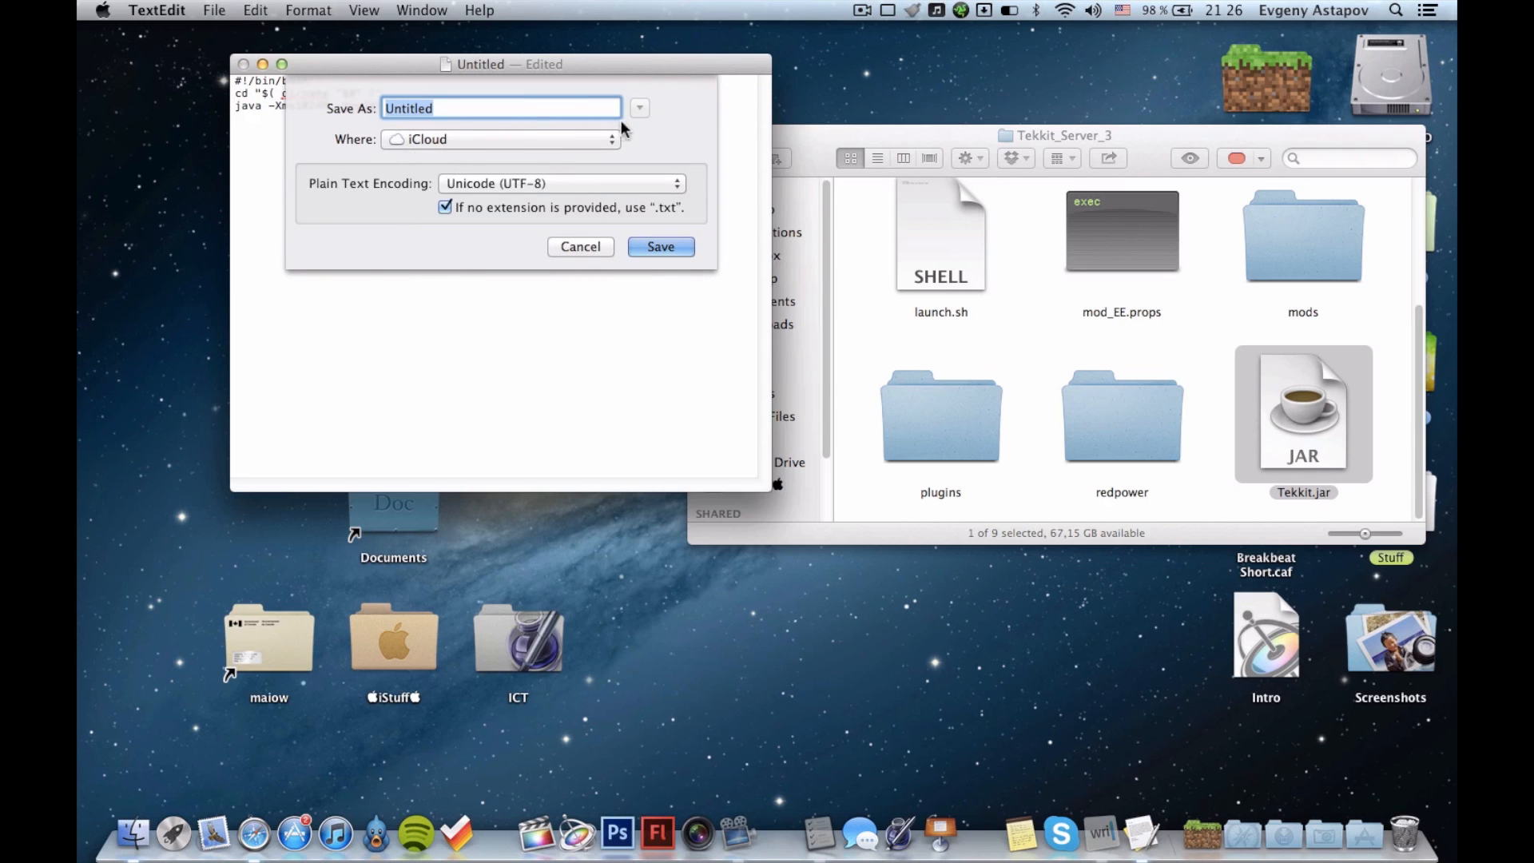
pyautogui.click(605, 140)
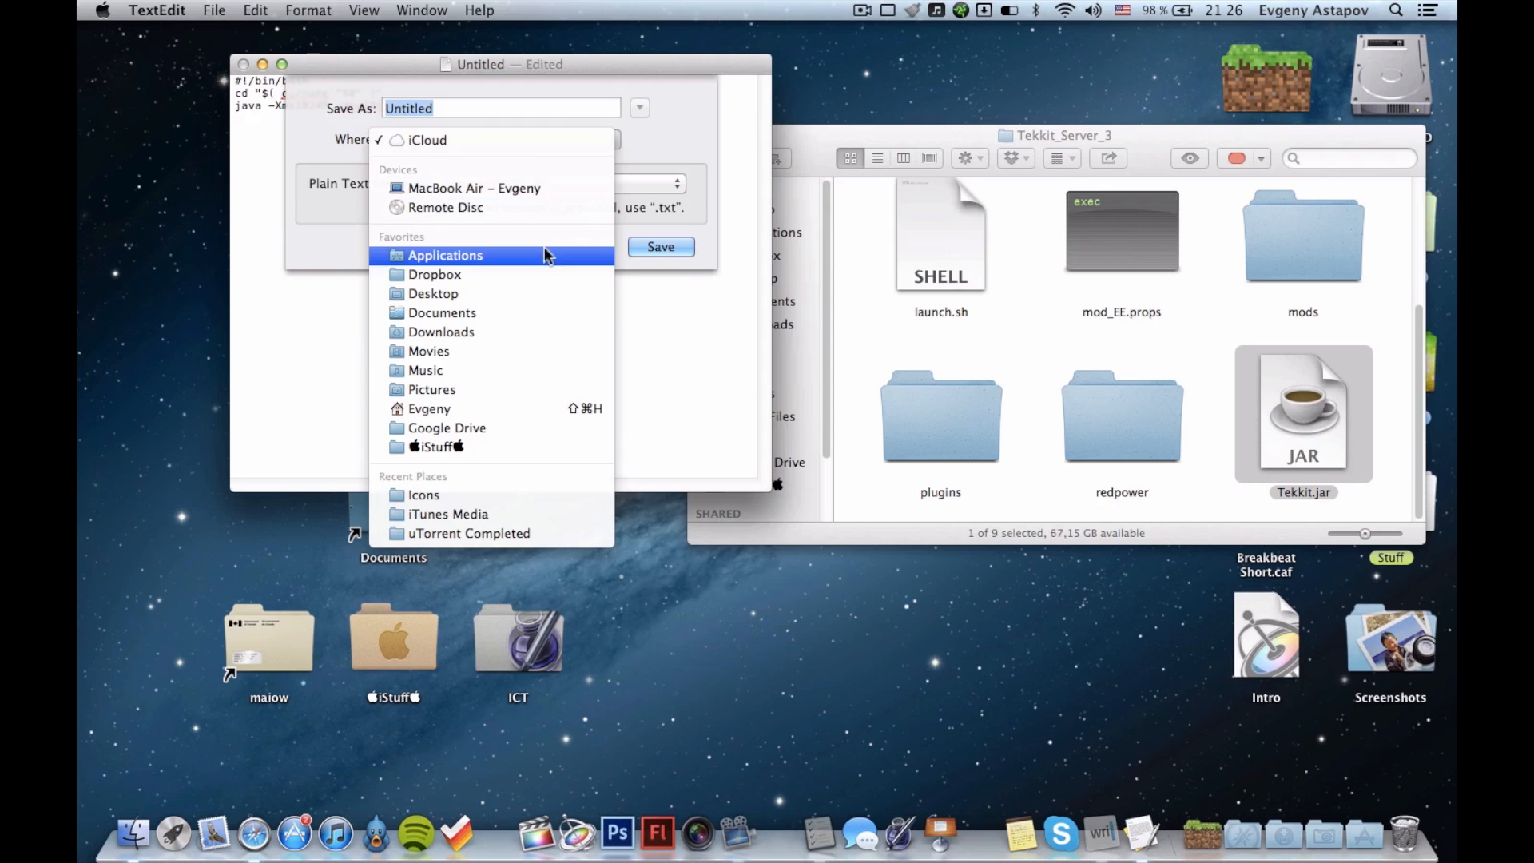
pyautogui.click(525, 294)
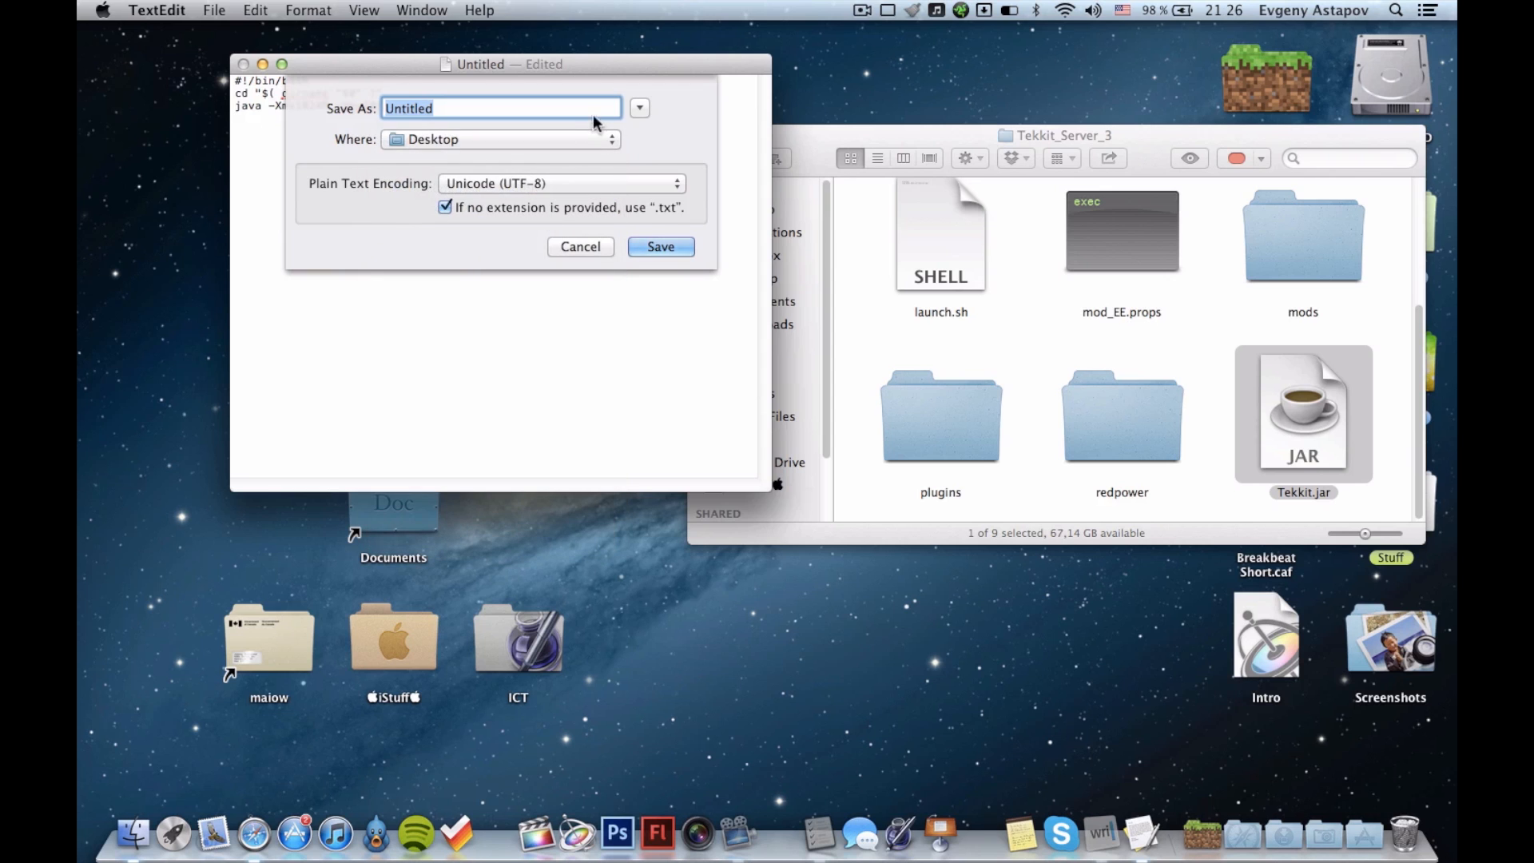
pyautogui.click(636, 111)
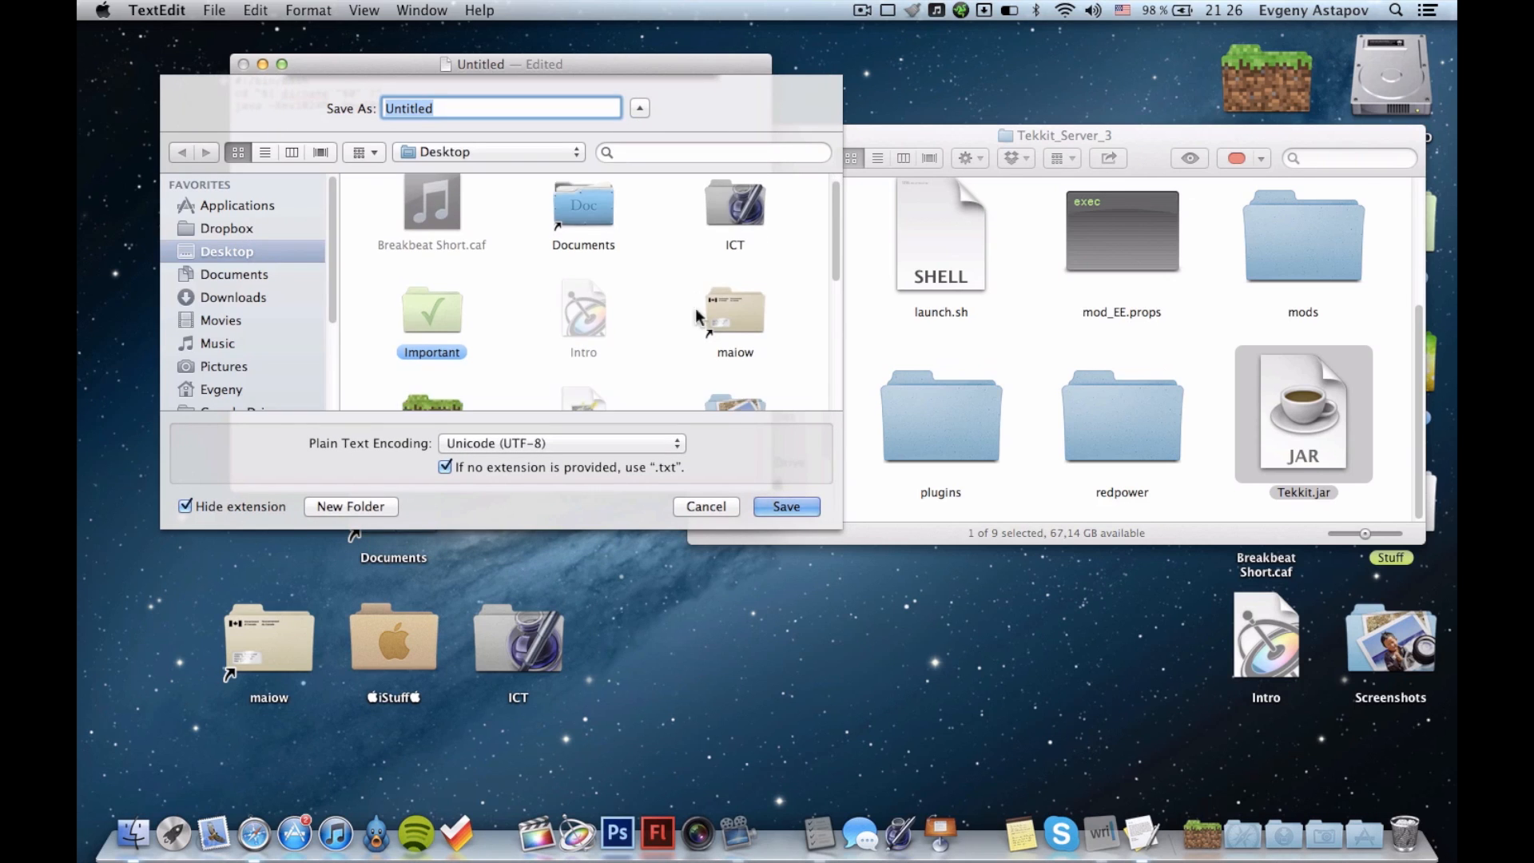
pyautogui.scroll(-5, 687, 347)
pyautogui.doubleClick(601, 238)
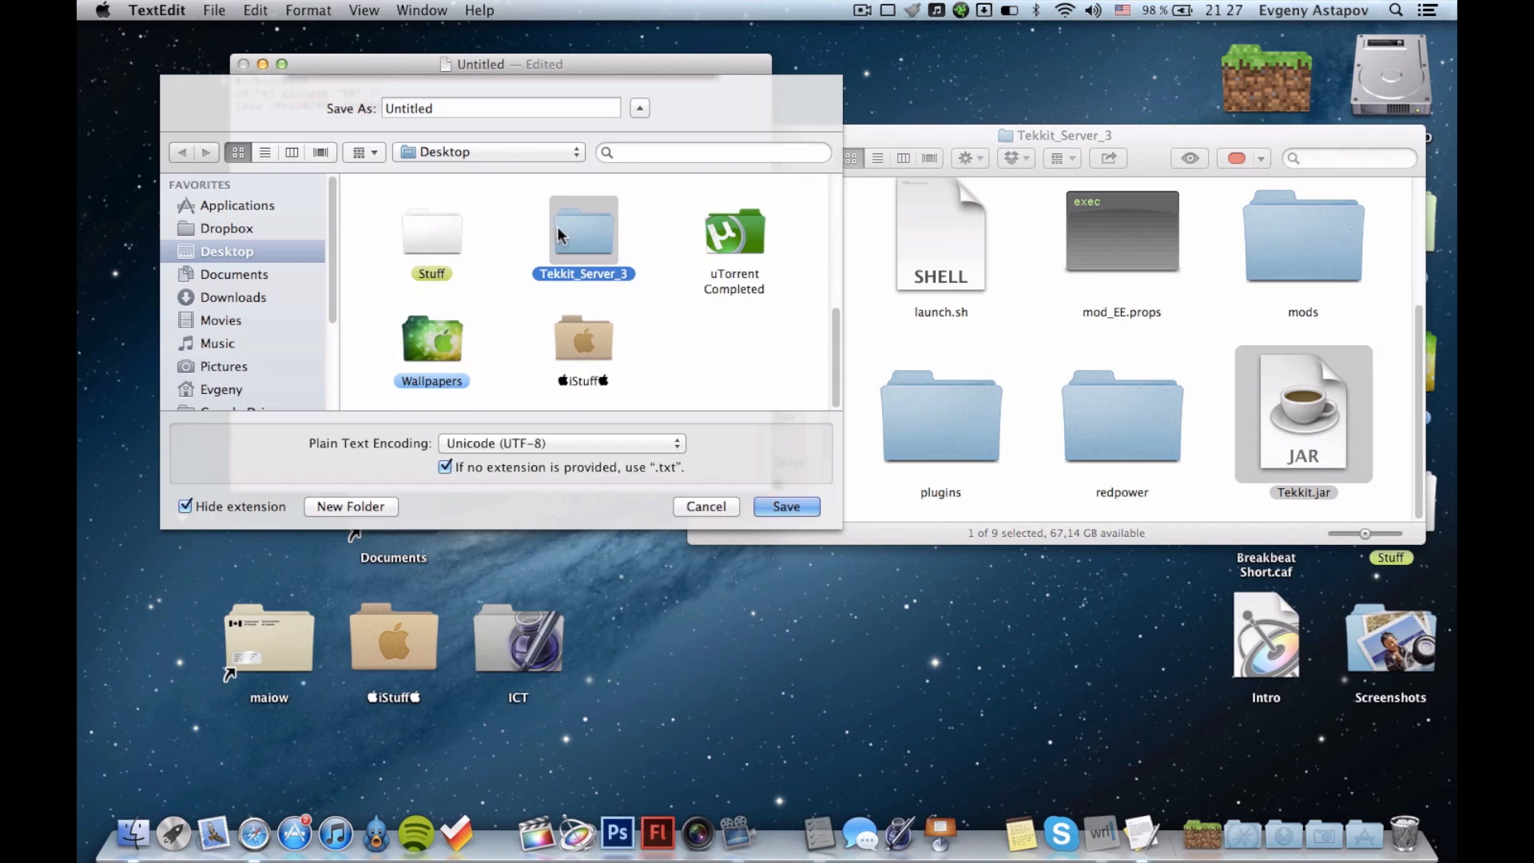
pyautogui.scroll(-2, 656, 285)
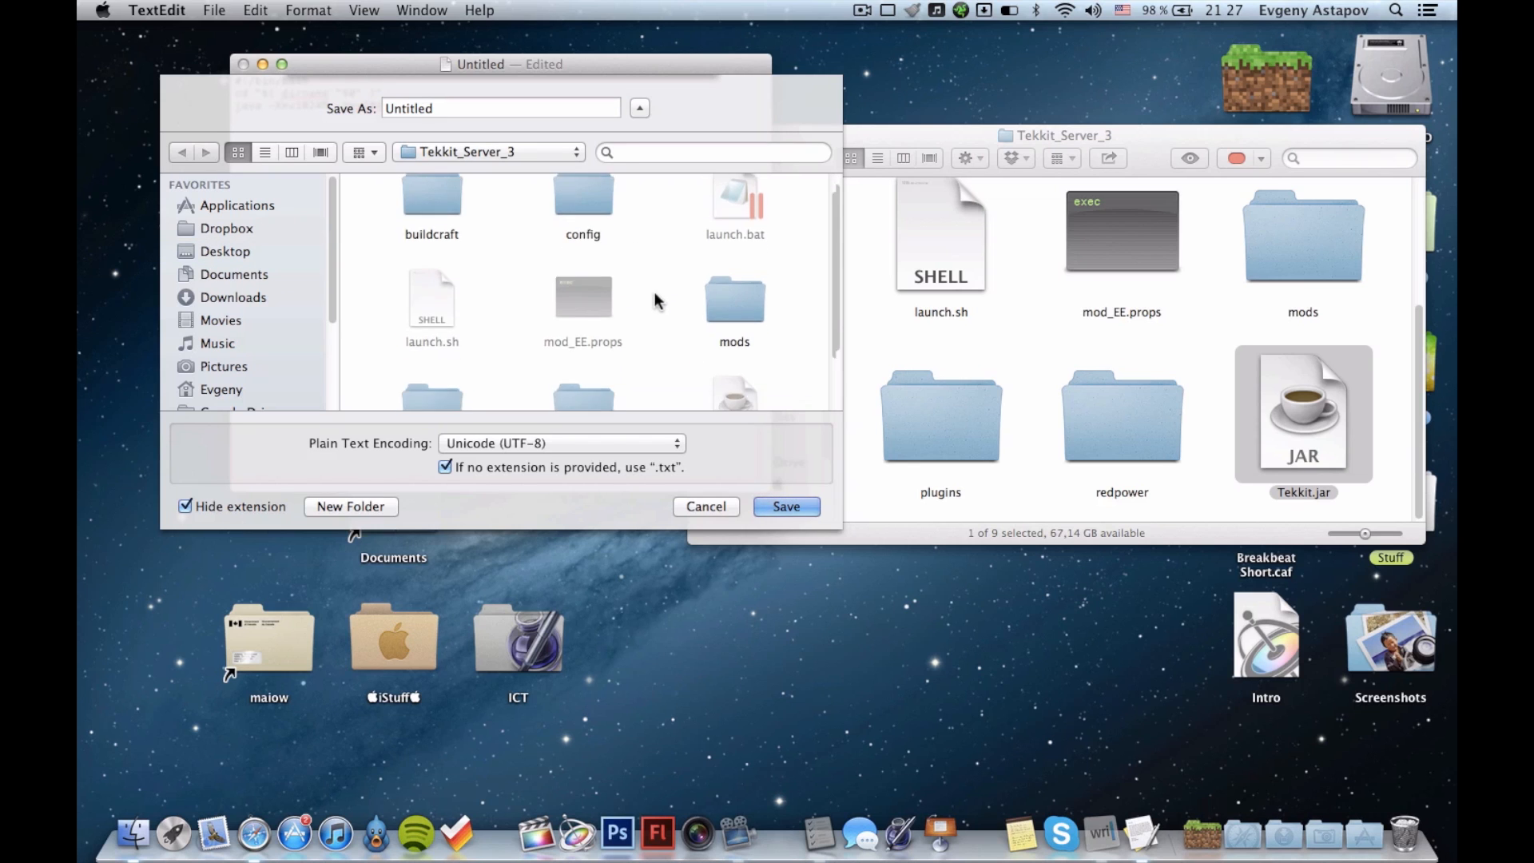
# Save the script under the name start.command and close its document.
pyautogui.doubleClick(494, 109)
pyautogui.write('s')
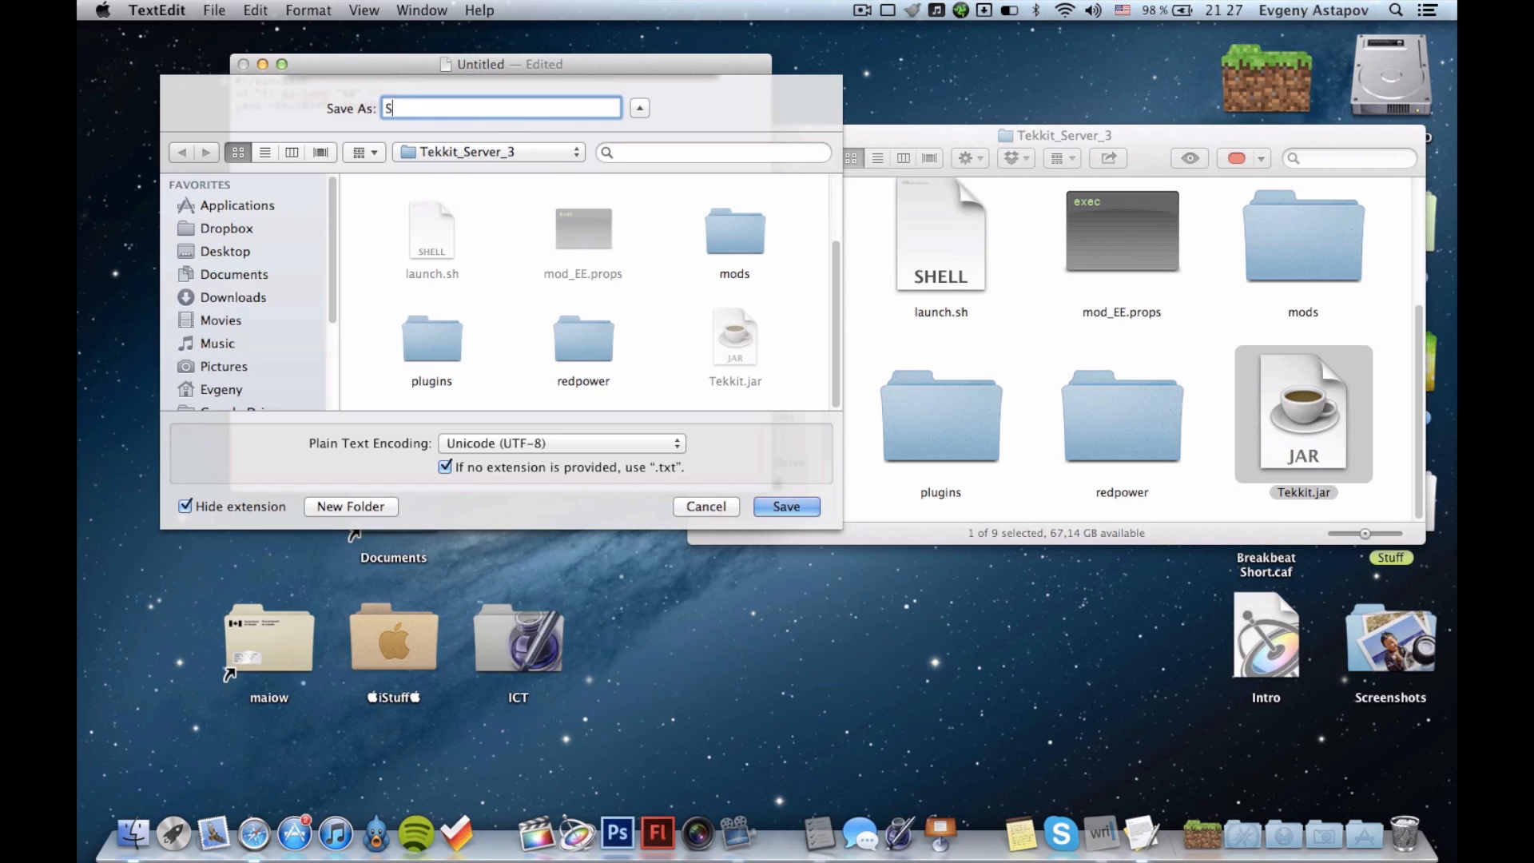
pyautogui.write('tart.com')
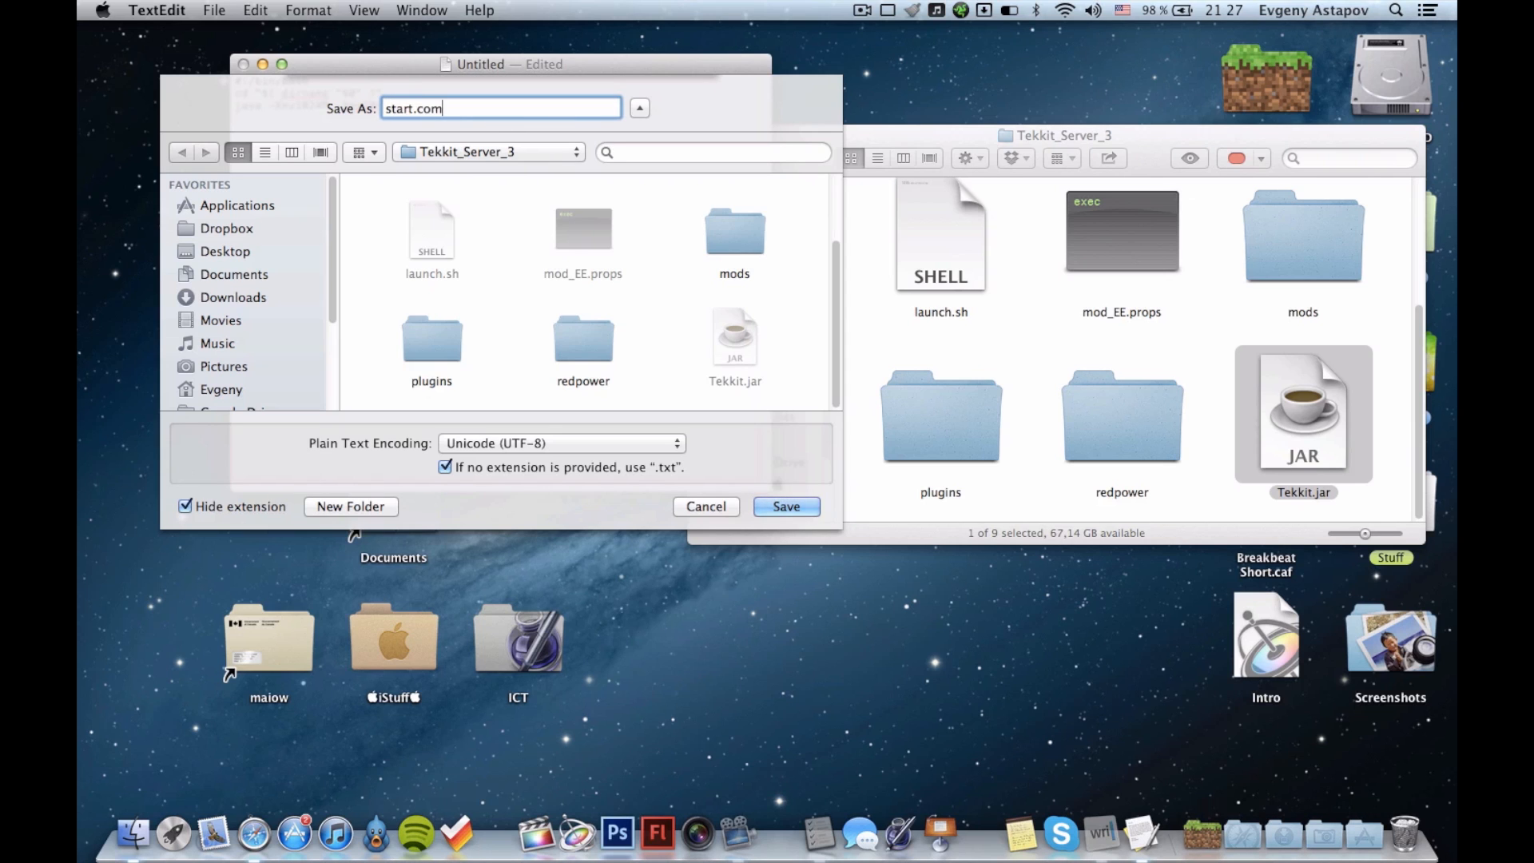
pyautogui.write('mand')
pyautogui.click(784, 508)
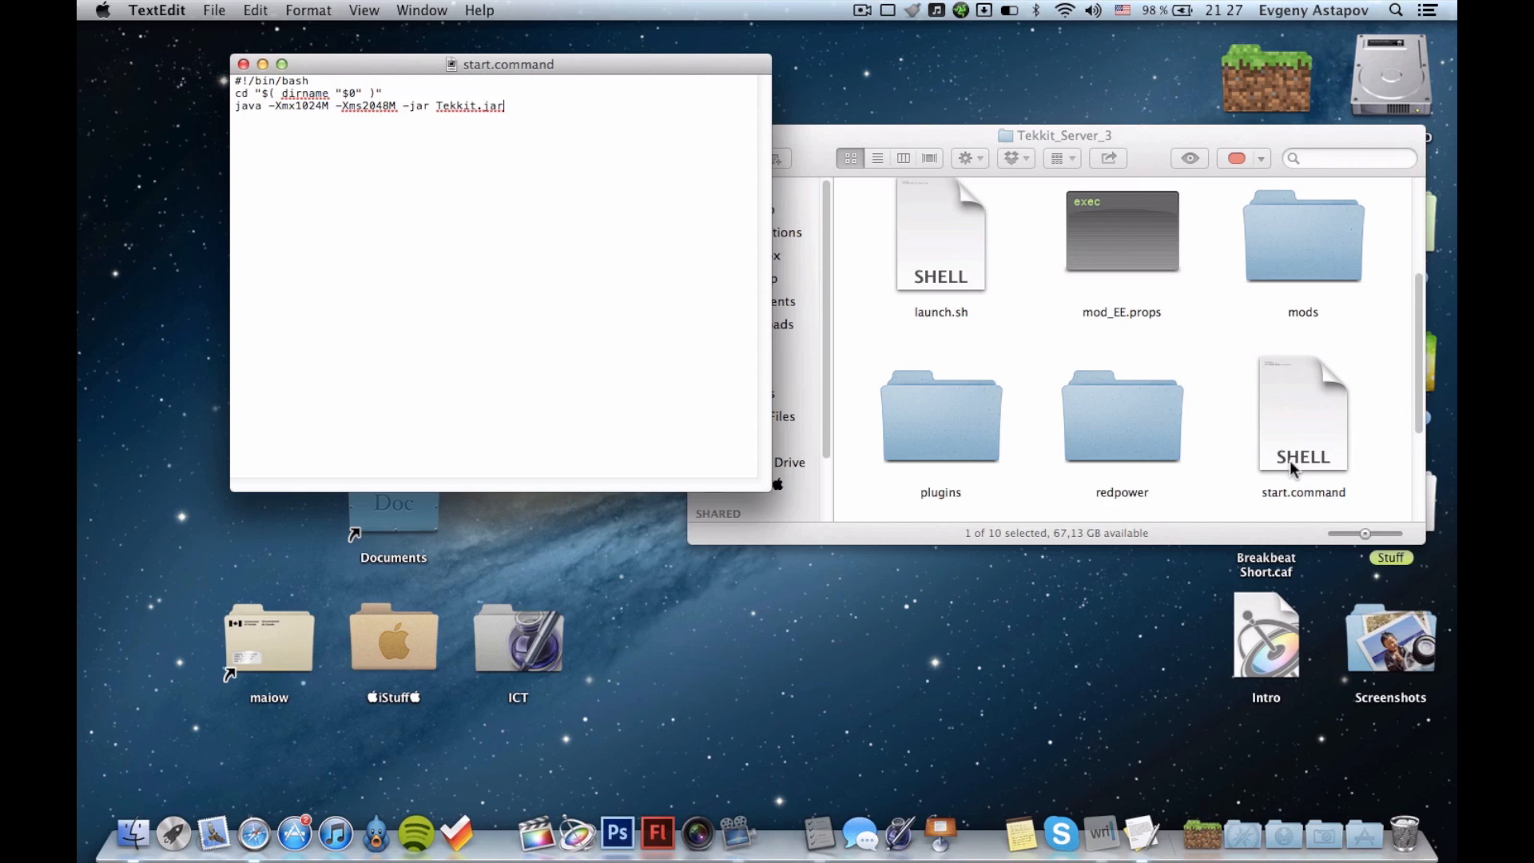
pyautogui.press('super+w')
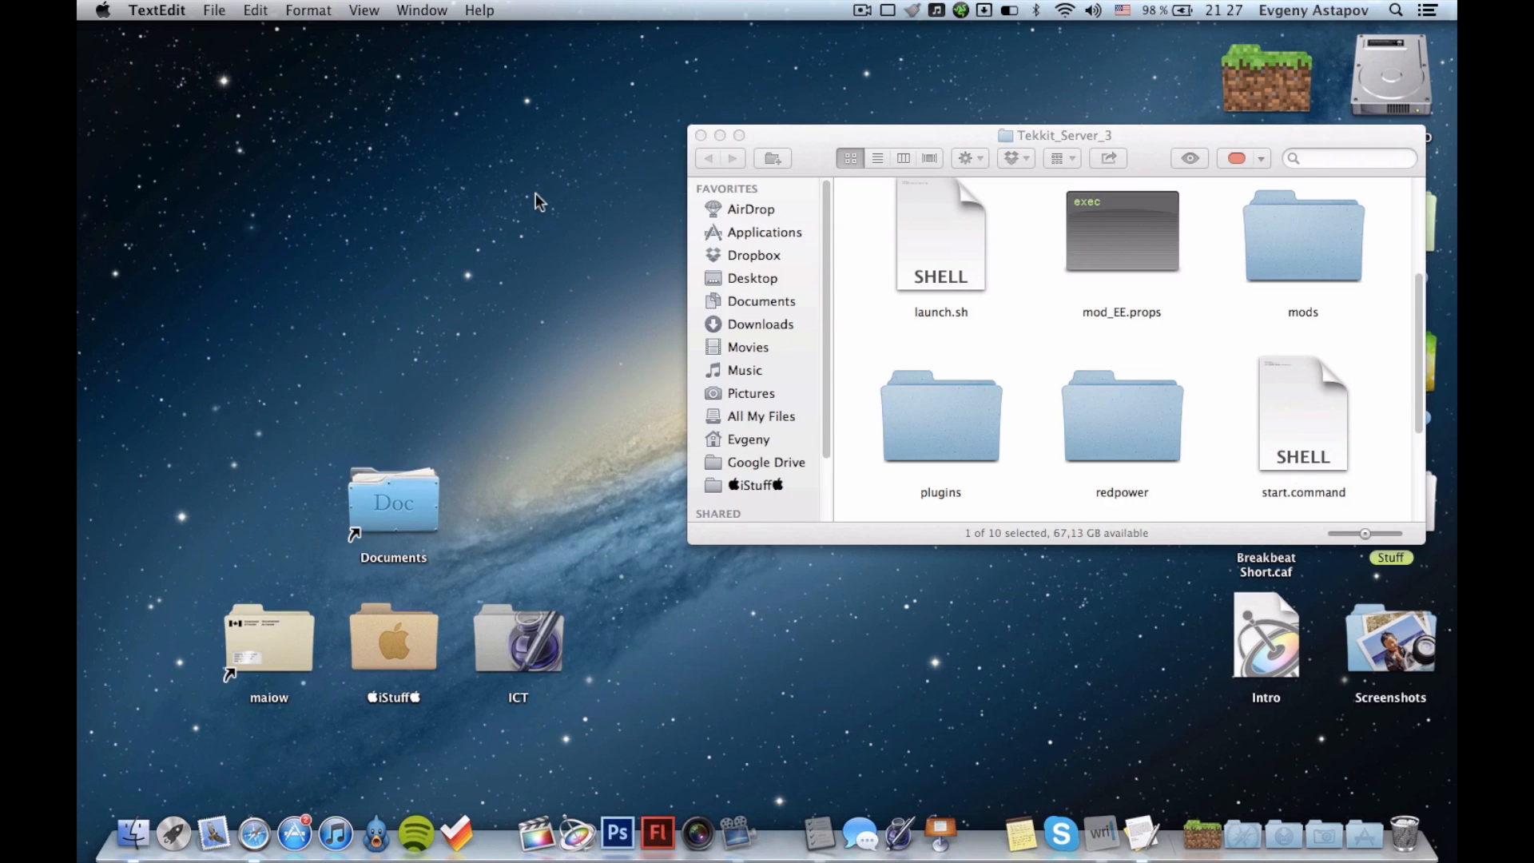
# Select start.command in the server folder and launch Terminal through a Spotlight search.
pyautogui.click(1319, 431)
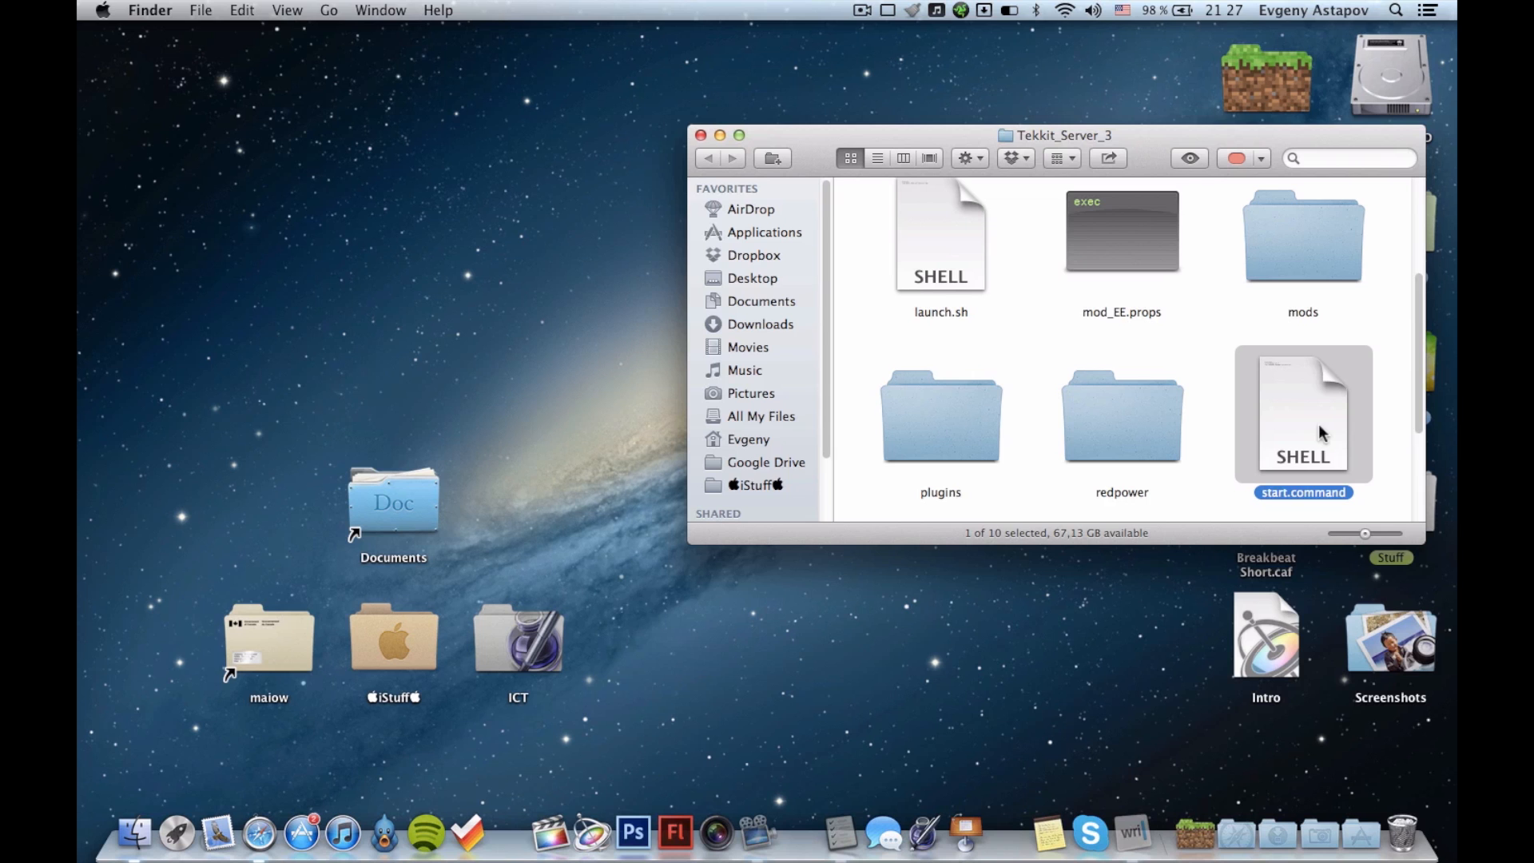
pyautogui.click(1408, 7)
pyautogui.write('ter')
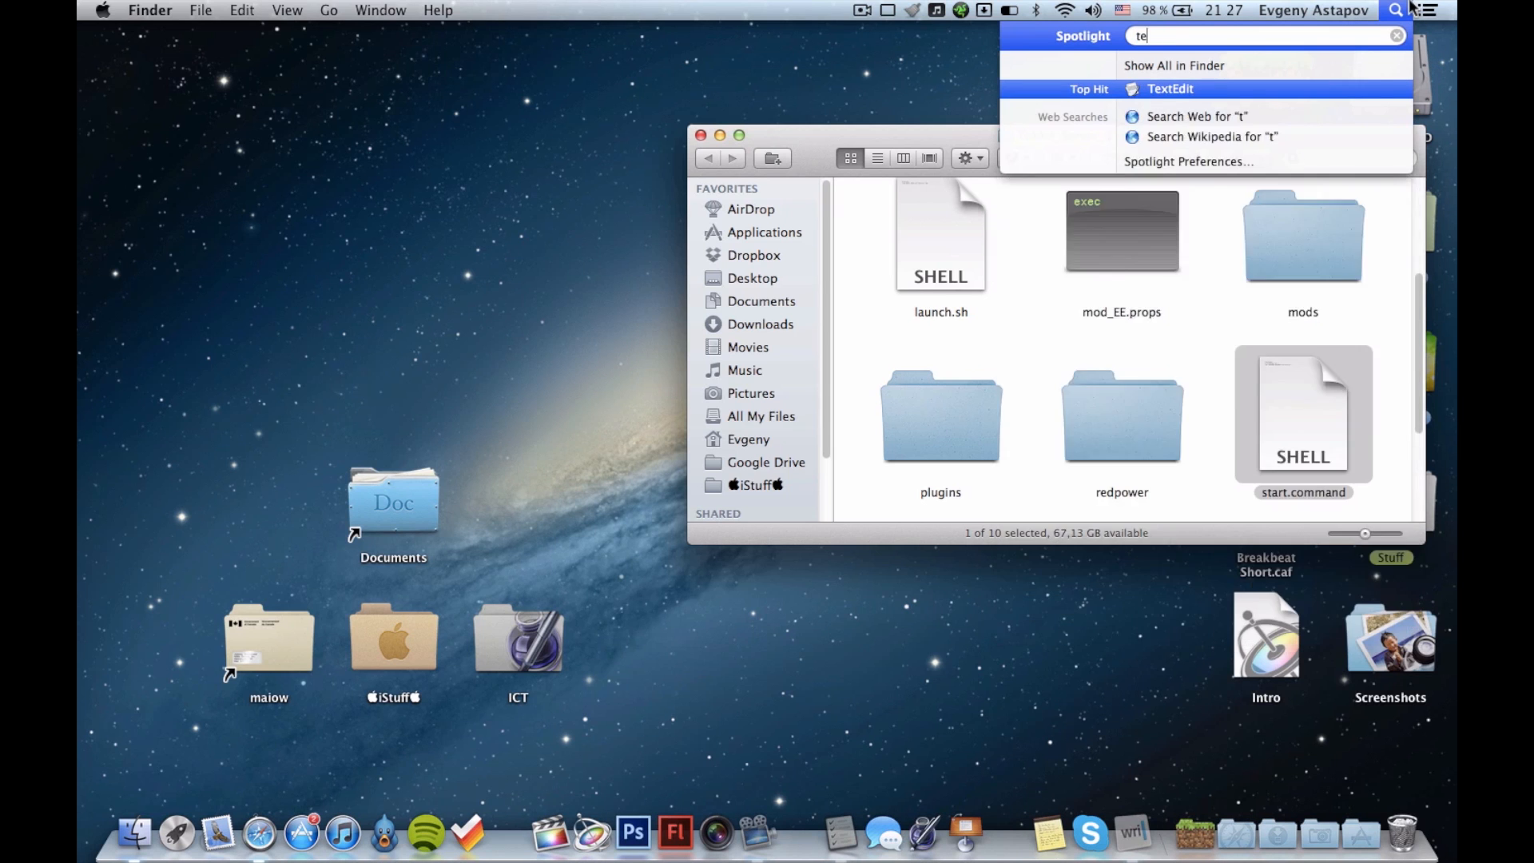
pyautogui.press('Return')
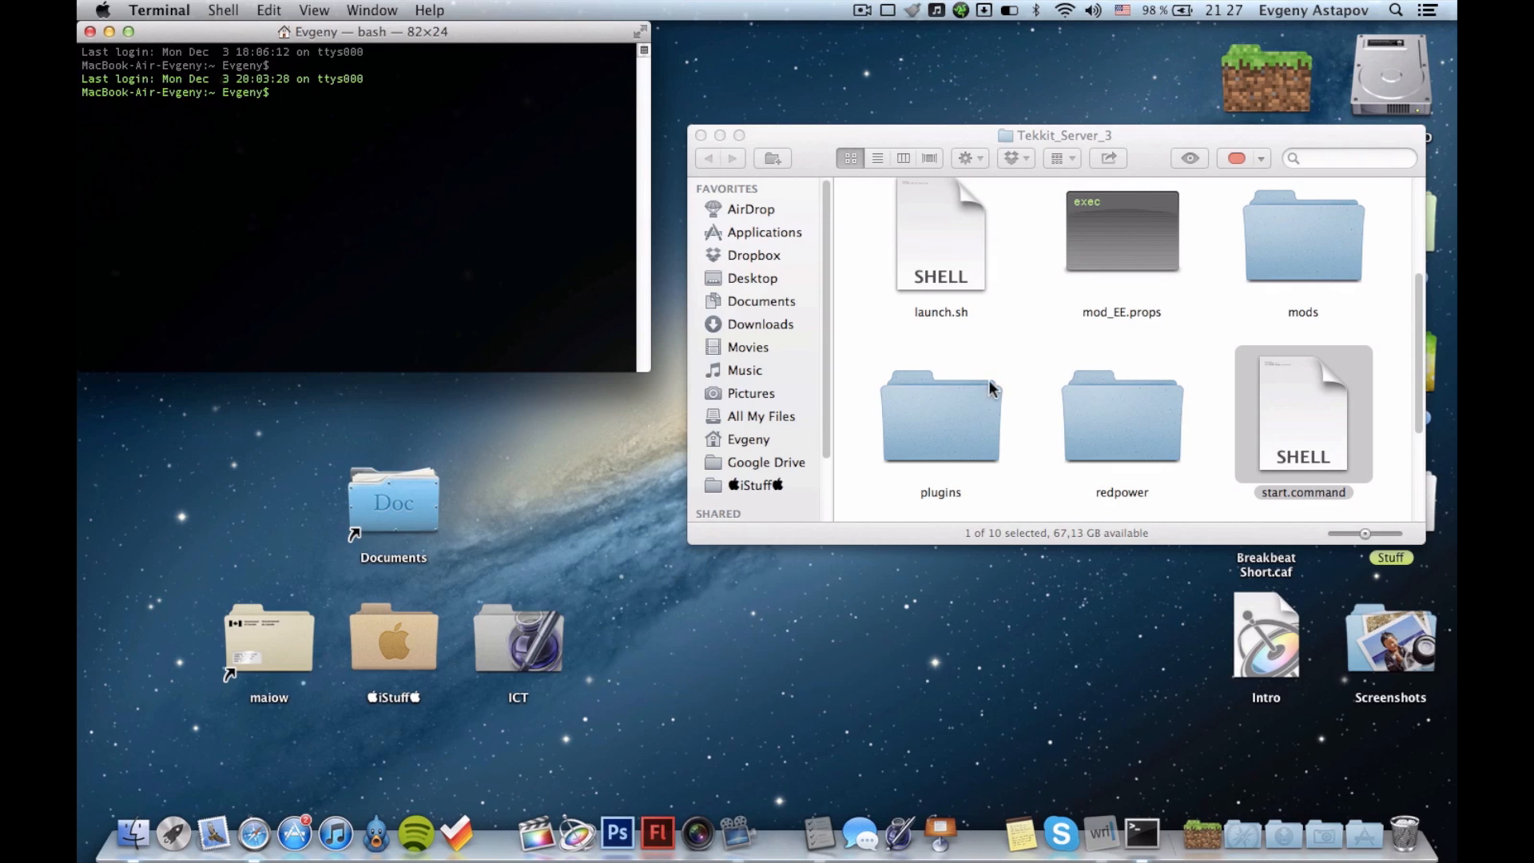
# Copy the chmod a+x command from the iA Writer notes into the Terminal prompt.
pyautogui.click(1070, 806)
pyautogui.click(530, 529)
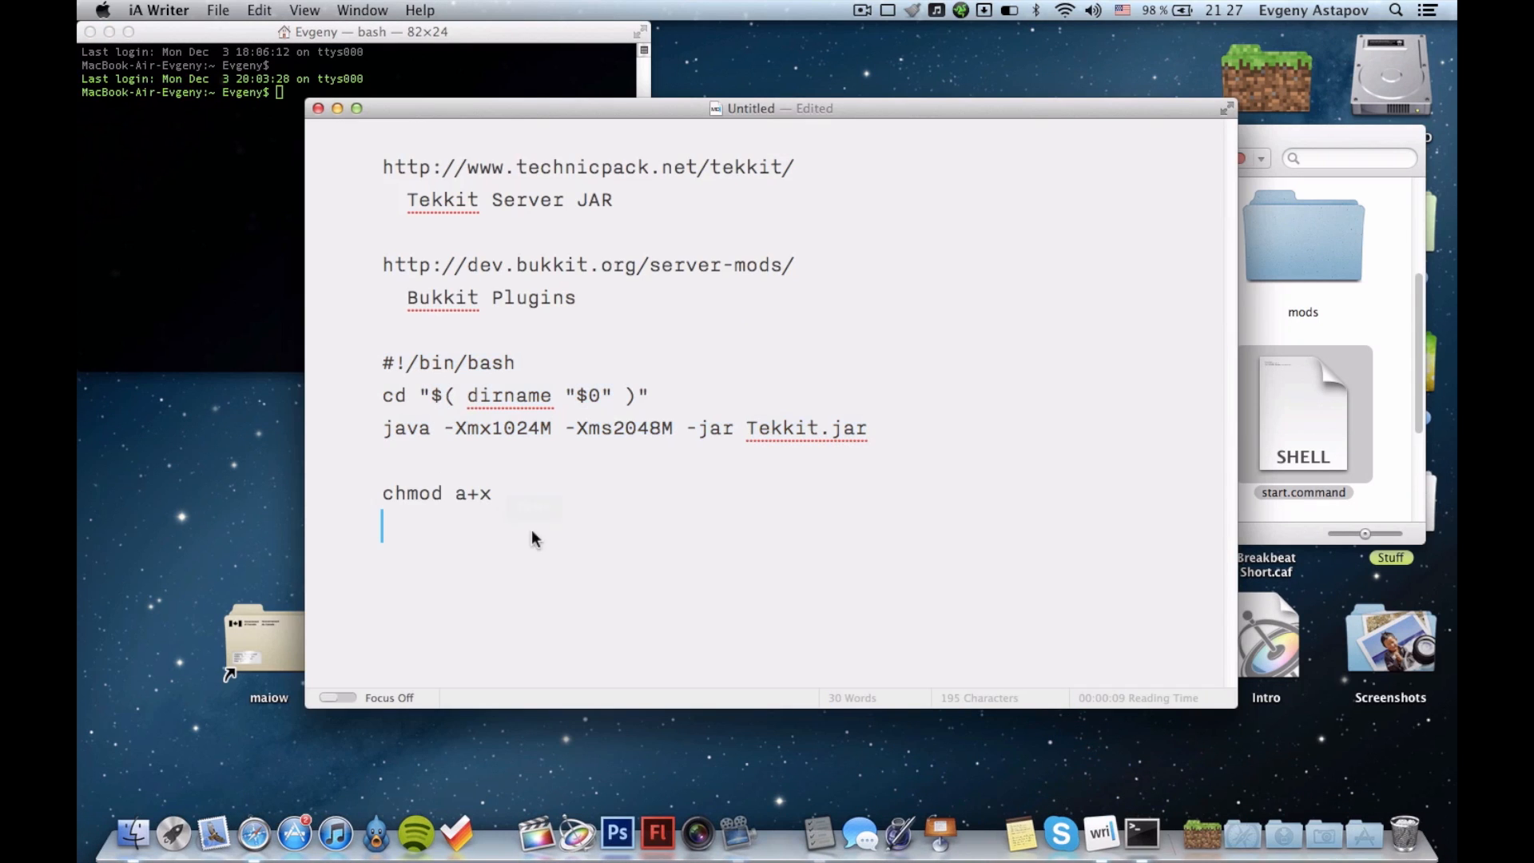
pyautogui.click(418, 495)
pyautogui.moveTo(388, 496); pyautogui.dragTo(516, 505)
pyautogui.press('super+c')
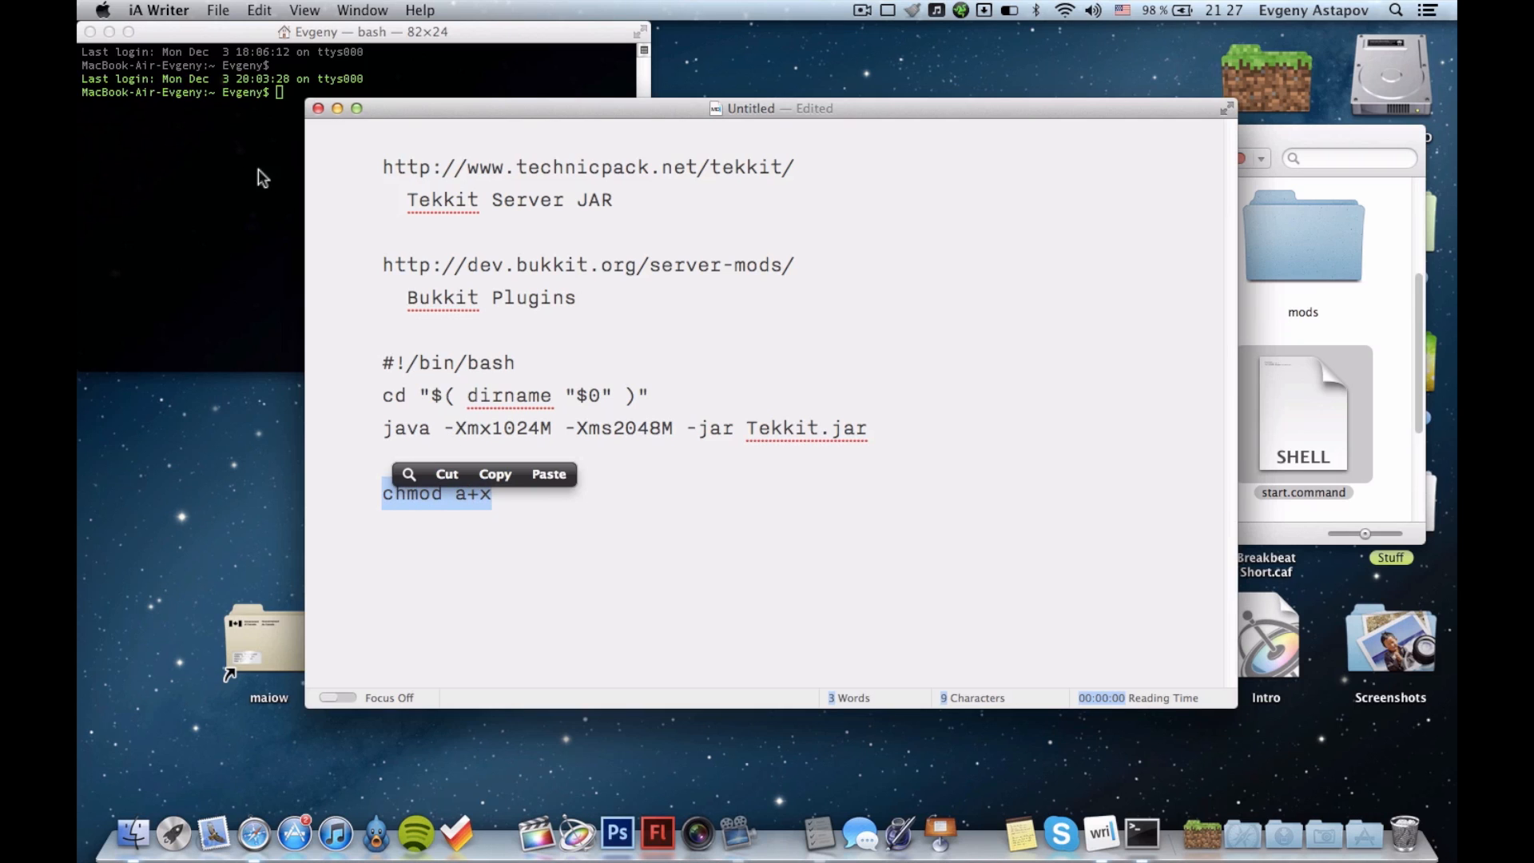
pyautogui.click(240, 159)
pyautogui.press('super+v')
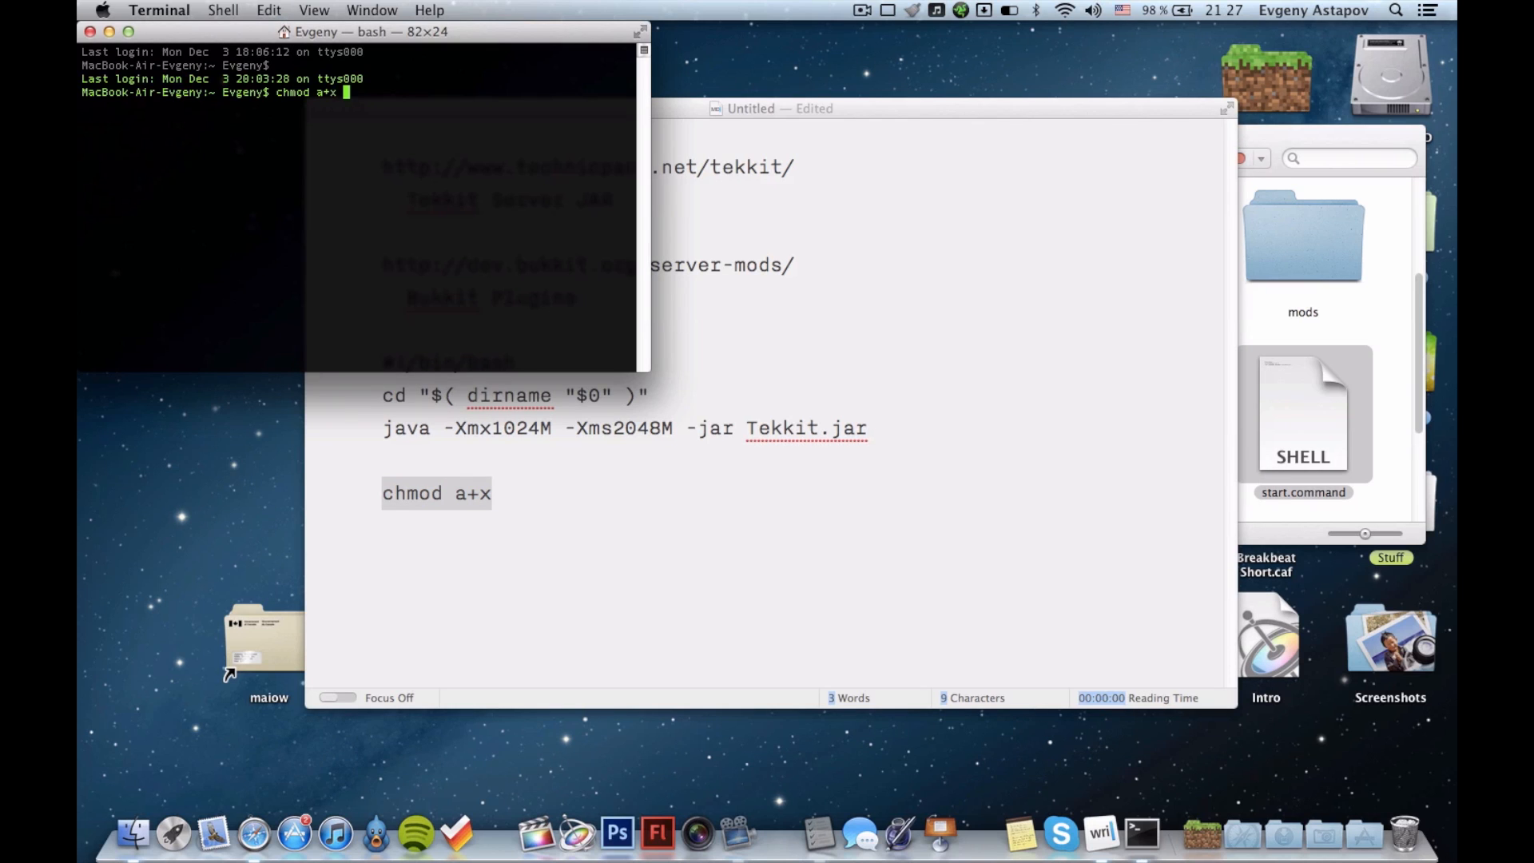
# Add the path of start.command to the chmod a+x command and run it to make the script executable.
pyautogui.moveTo(1327, 371); pyautogui.dragTo(532, 147)
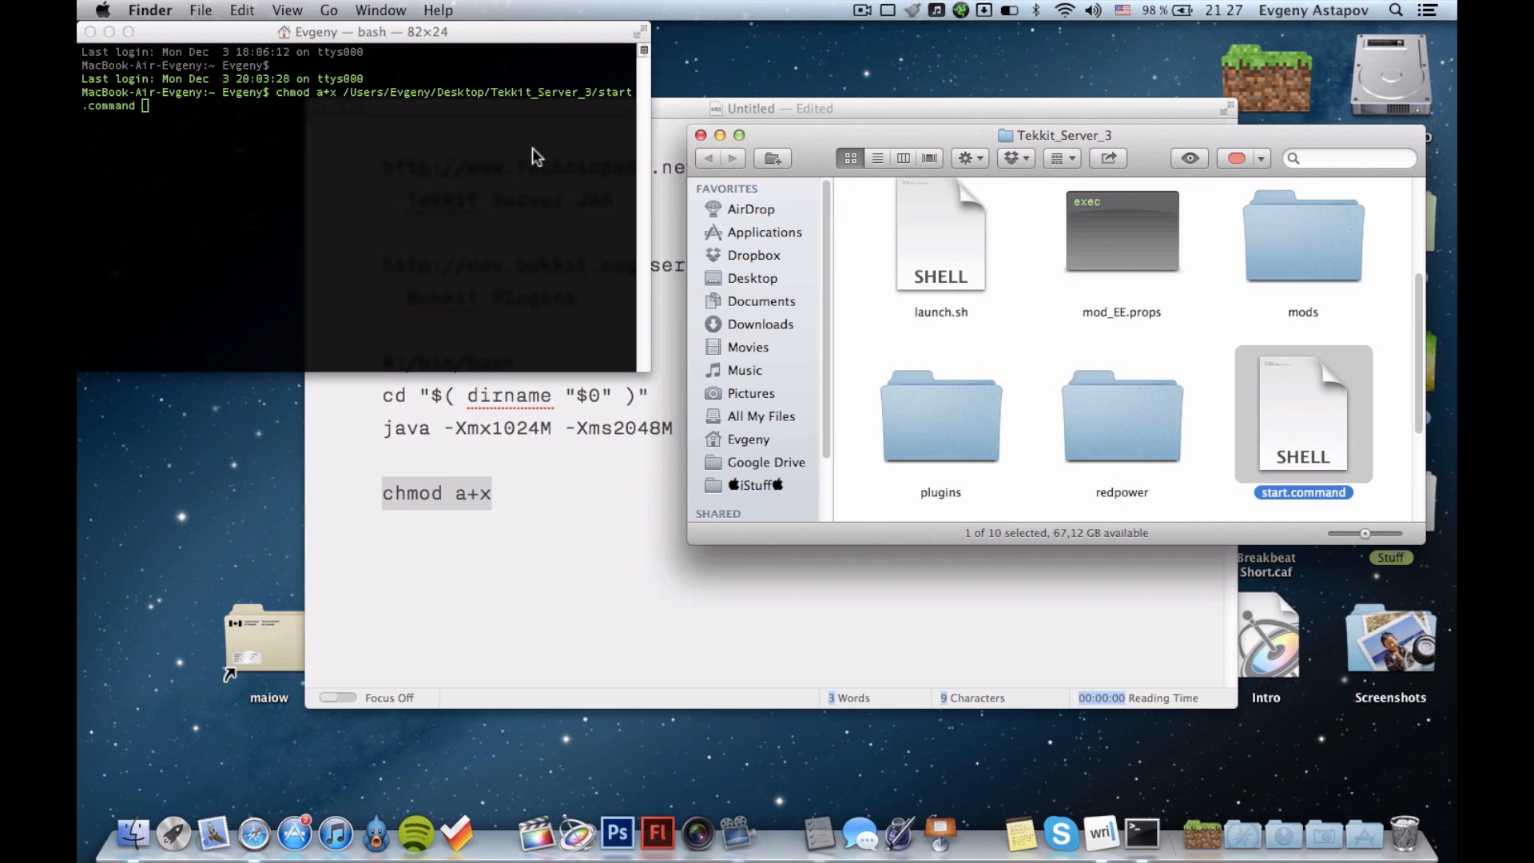
pyautogui.press('Return')
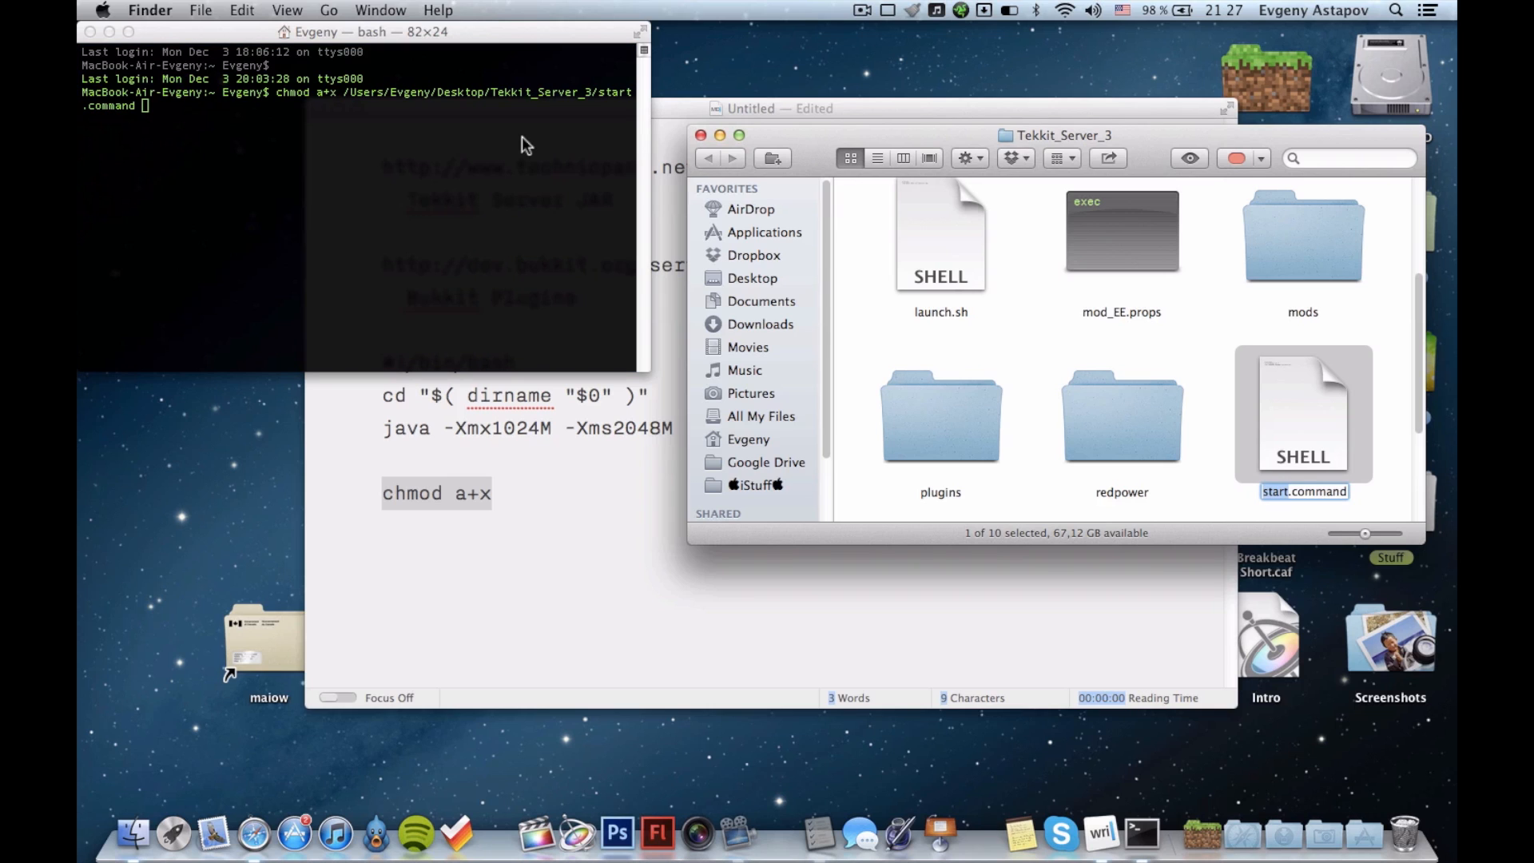
pyautogui.click(521, 137)
pyautogui.press('Return')
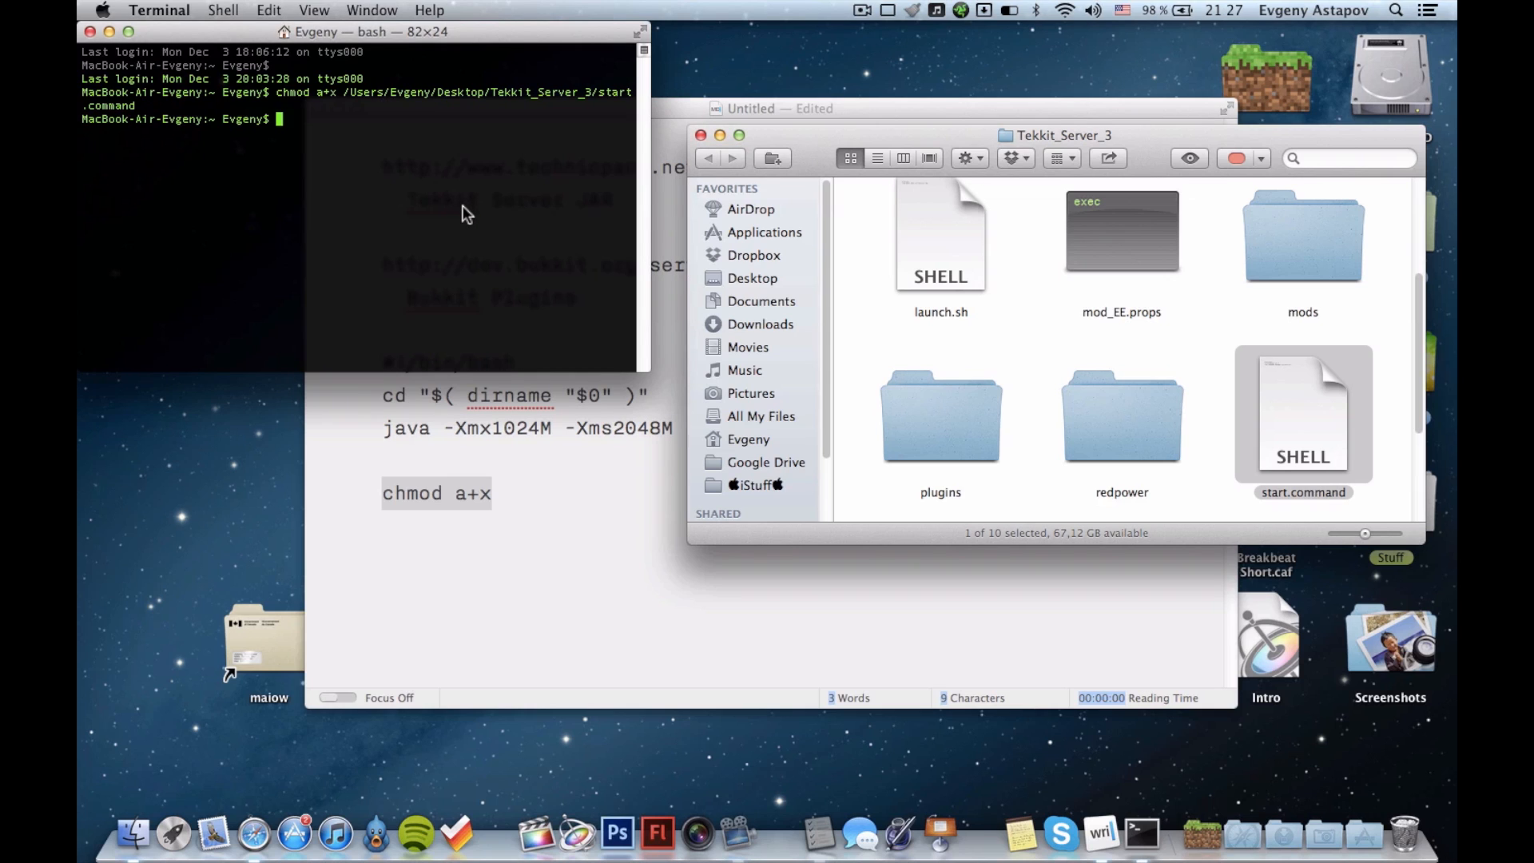
# Close the Terminal window and hide iA Writer, leaving the Tekkit_Server_3 folder window open.
pyautogui.press('super+w')
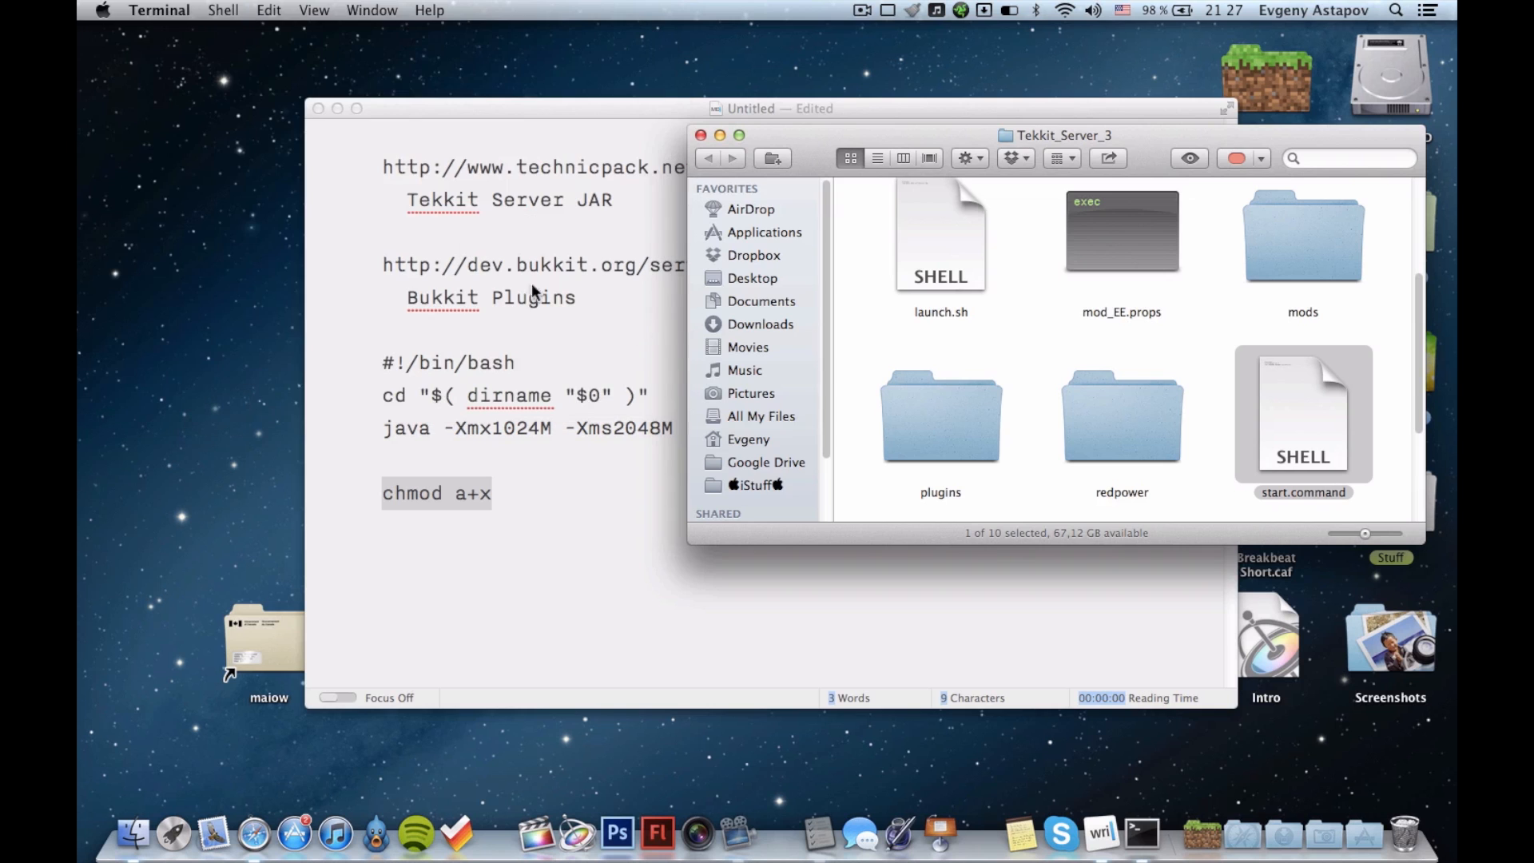
pyautogui.click(539, 422)
pyautogui.press('super+h')
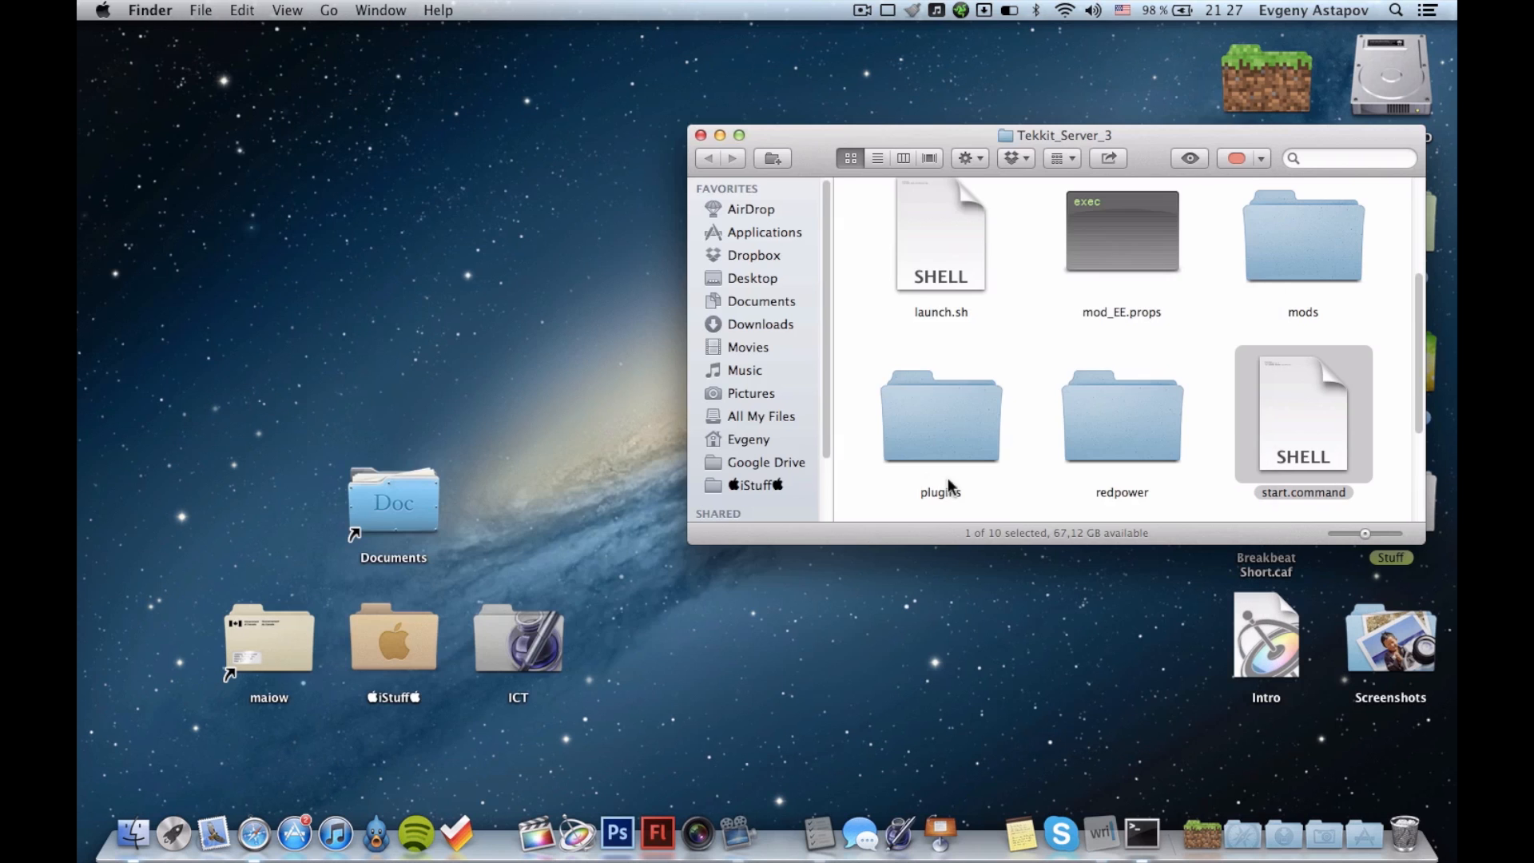
# Look through the files and folders in the Tekkit_Server_3 folder, including start.command and Tekkit.jar.
pyautogui.click(1199, 326)
pyautogui.scroll(-1, 1200, 337)
pyautogui.scroll(-3, 1206, 339)
pyautogui.scroll(5, 1219, 342)
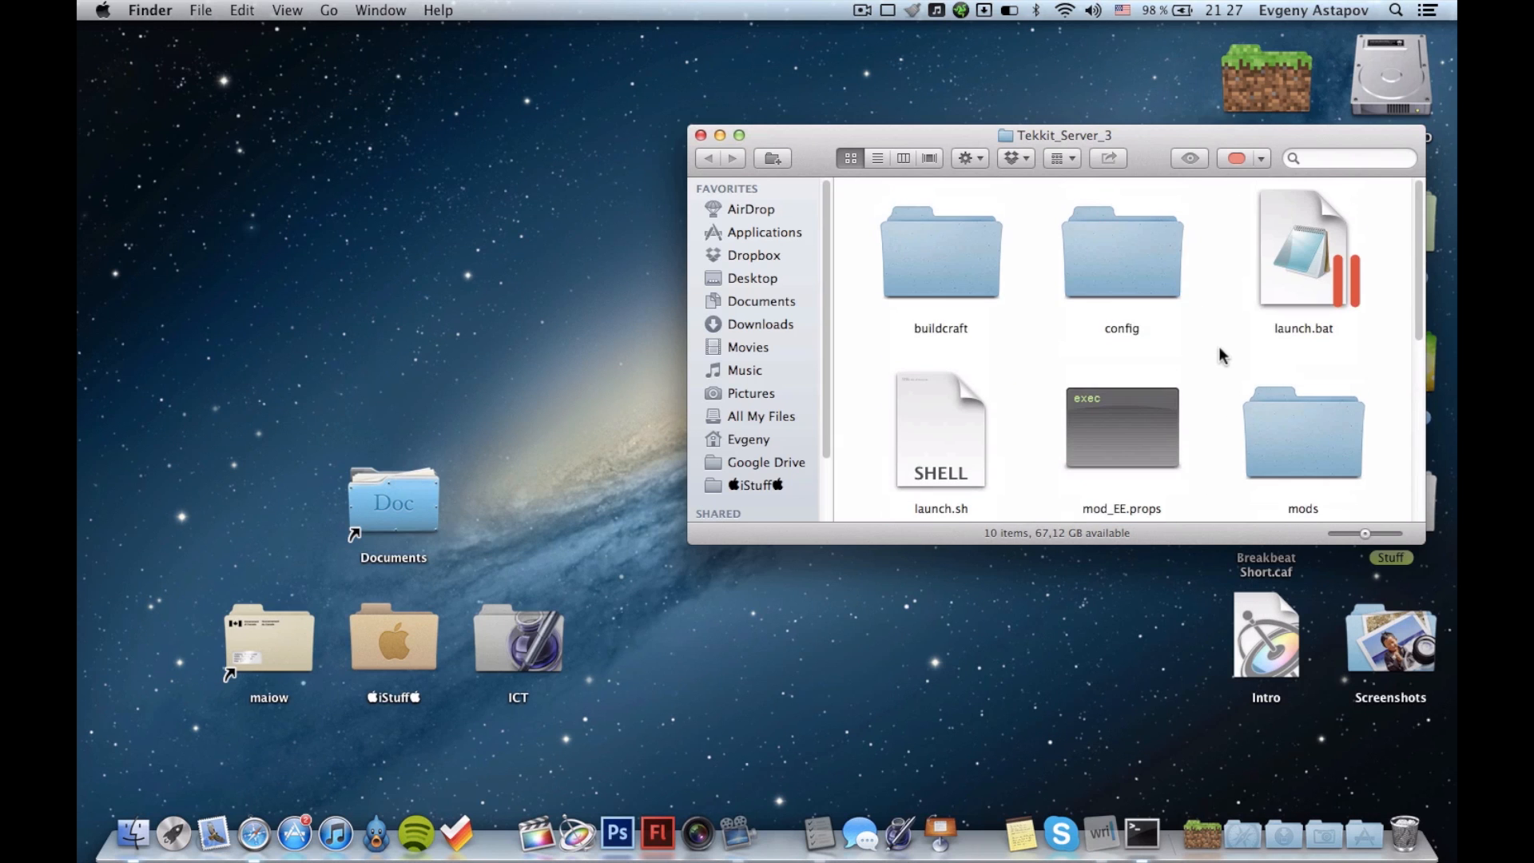
pyautogui.scroll(-5, 1218, 352)
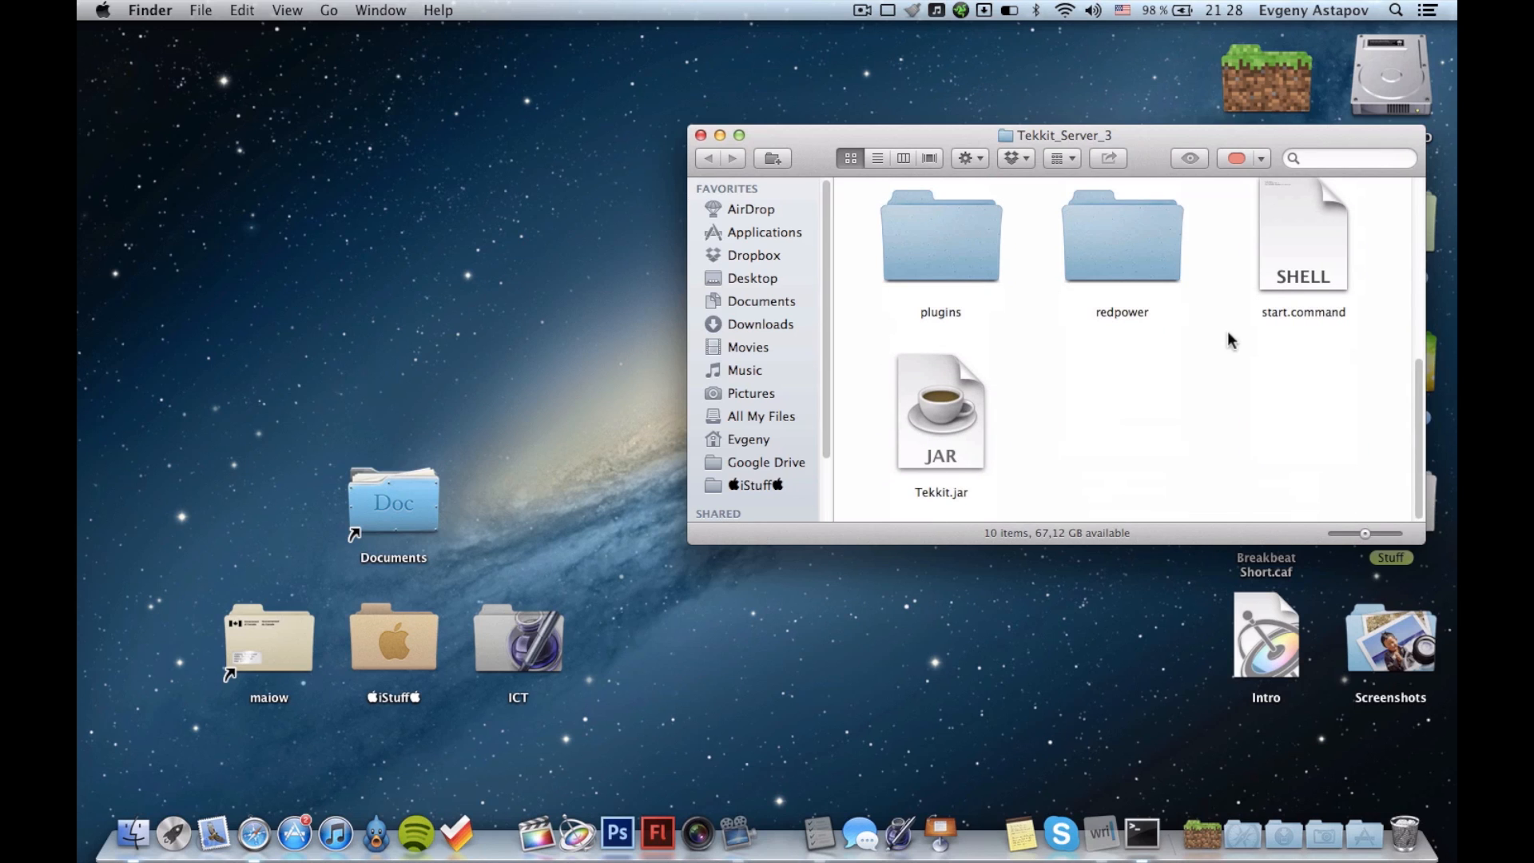
pyautogui.scroll(5, 1273, 328)
pyautogui.scroll(-1, 1273, 328)
pyautogui.scroll(-4, 1273, 329)
pyautogui.scroll(4, 1273, 328)
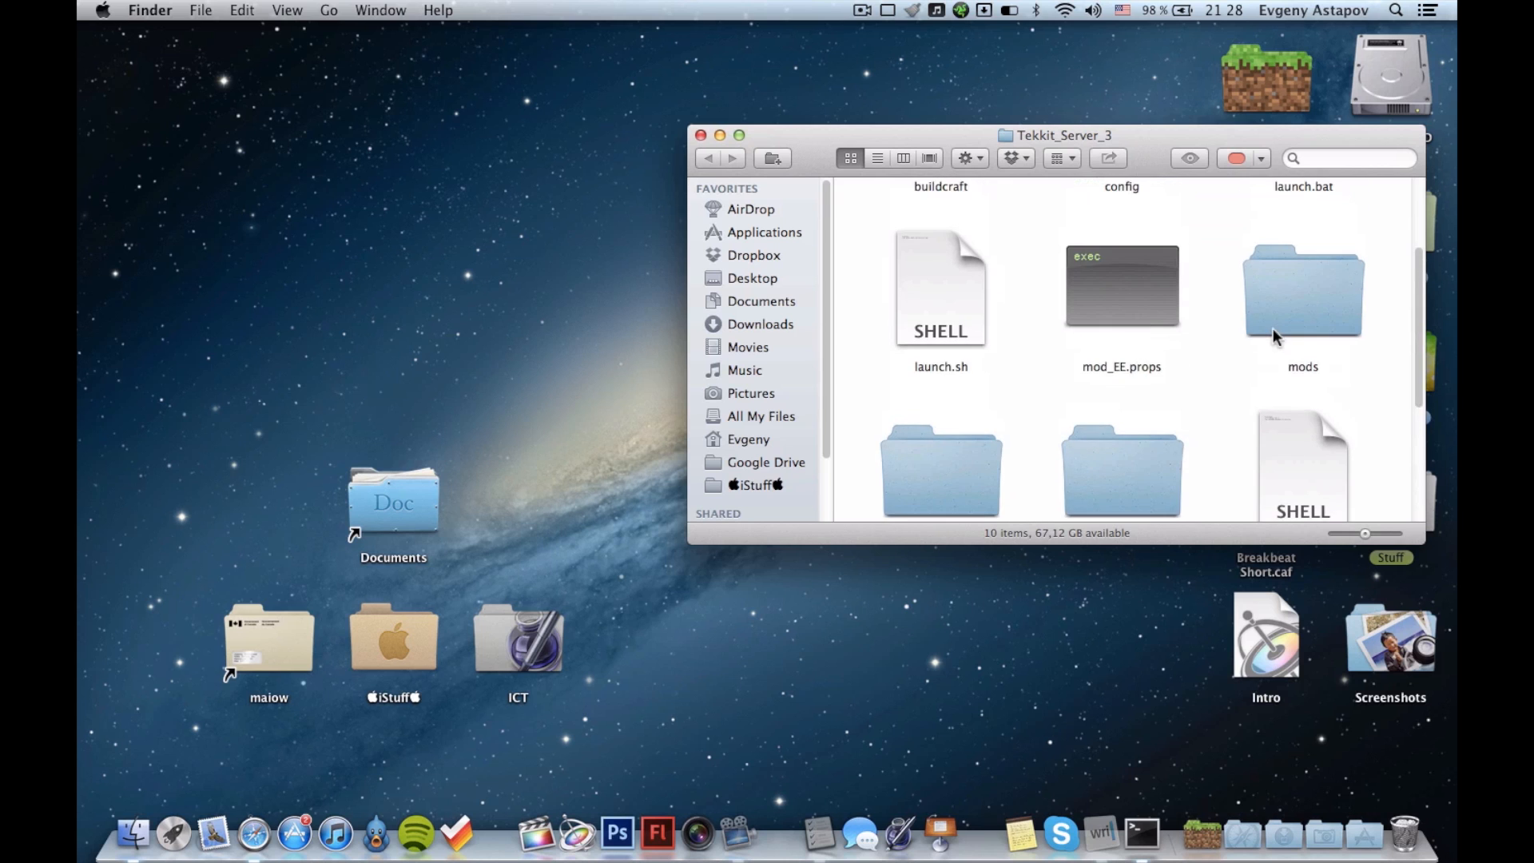
pyautogui.scroll(2, 1270, 333)
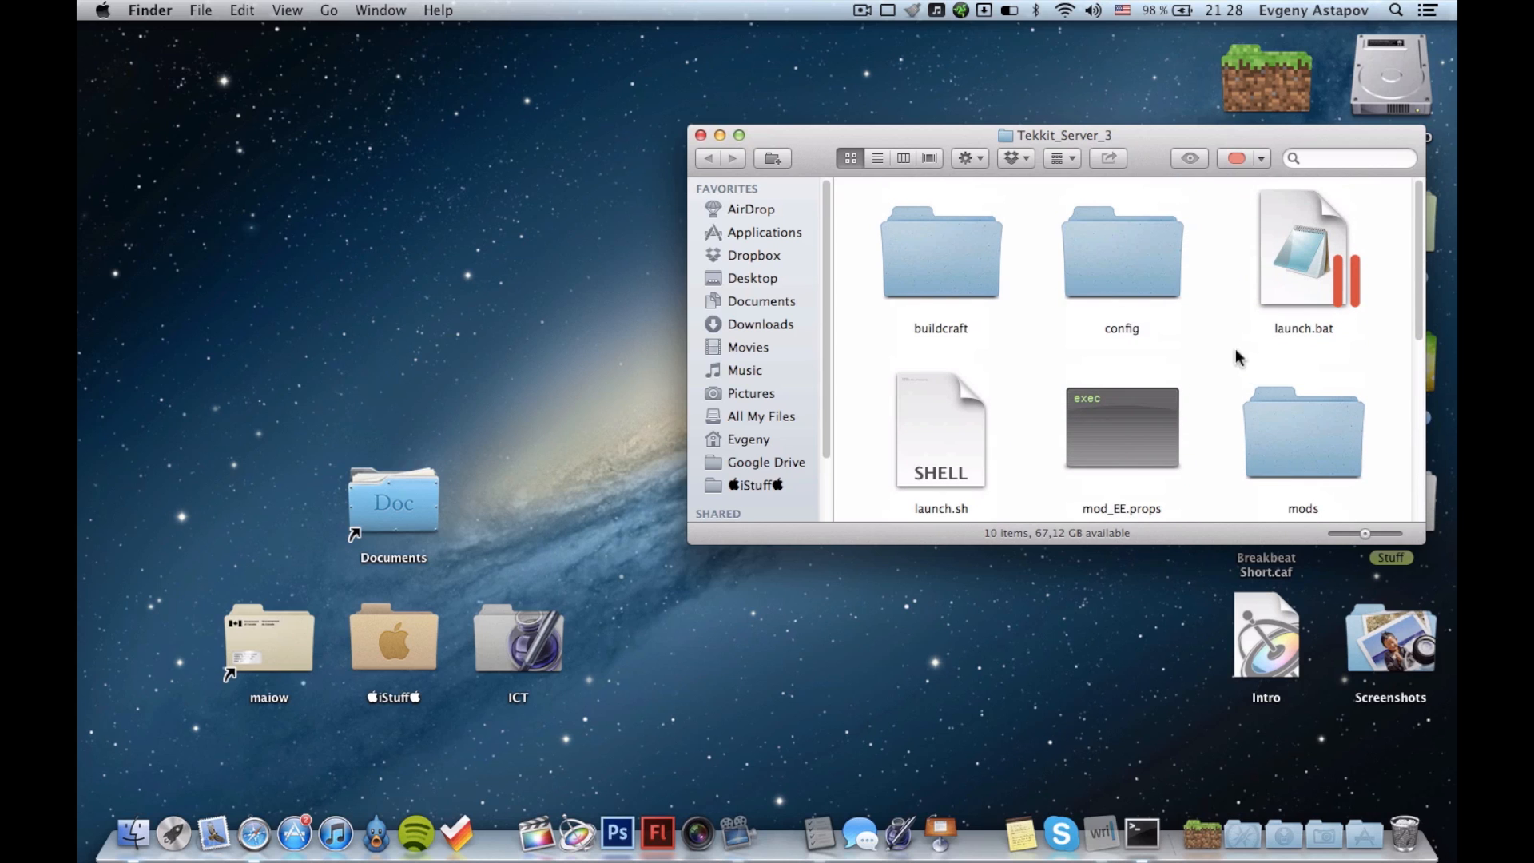
# Quit Terminal and bring the iA Writer notes back on screen.
pyautogui.click(1150, 827)
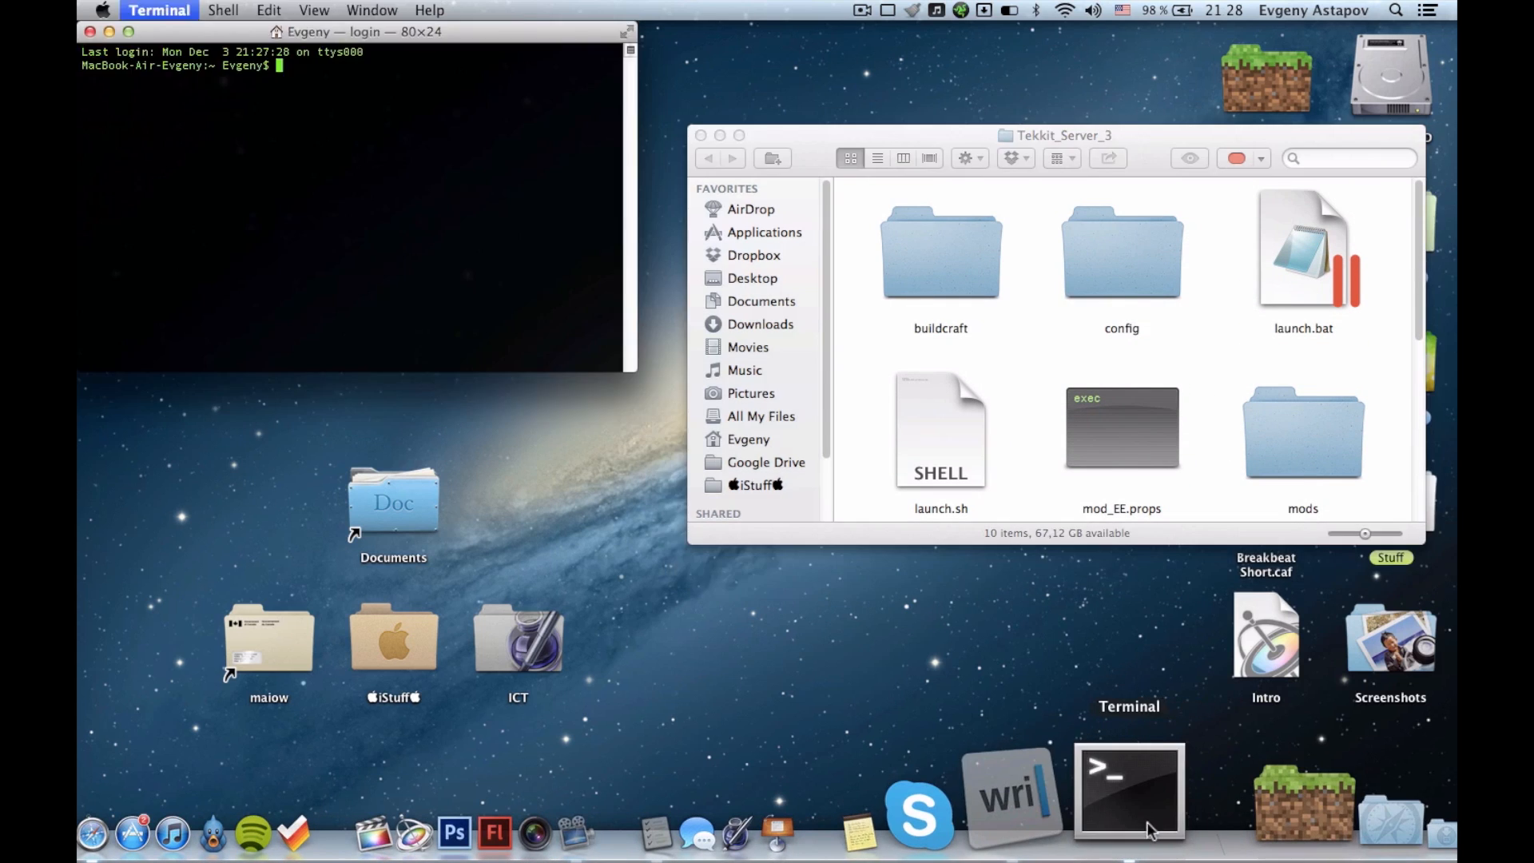
pyautogui.press('super+q')
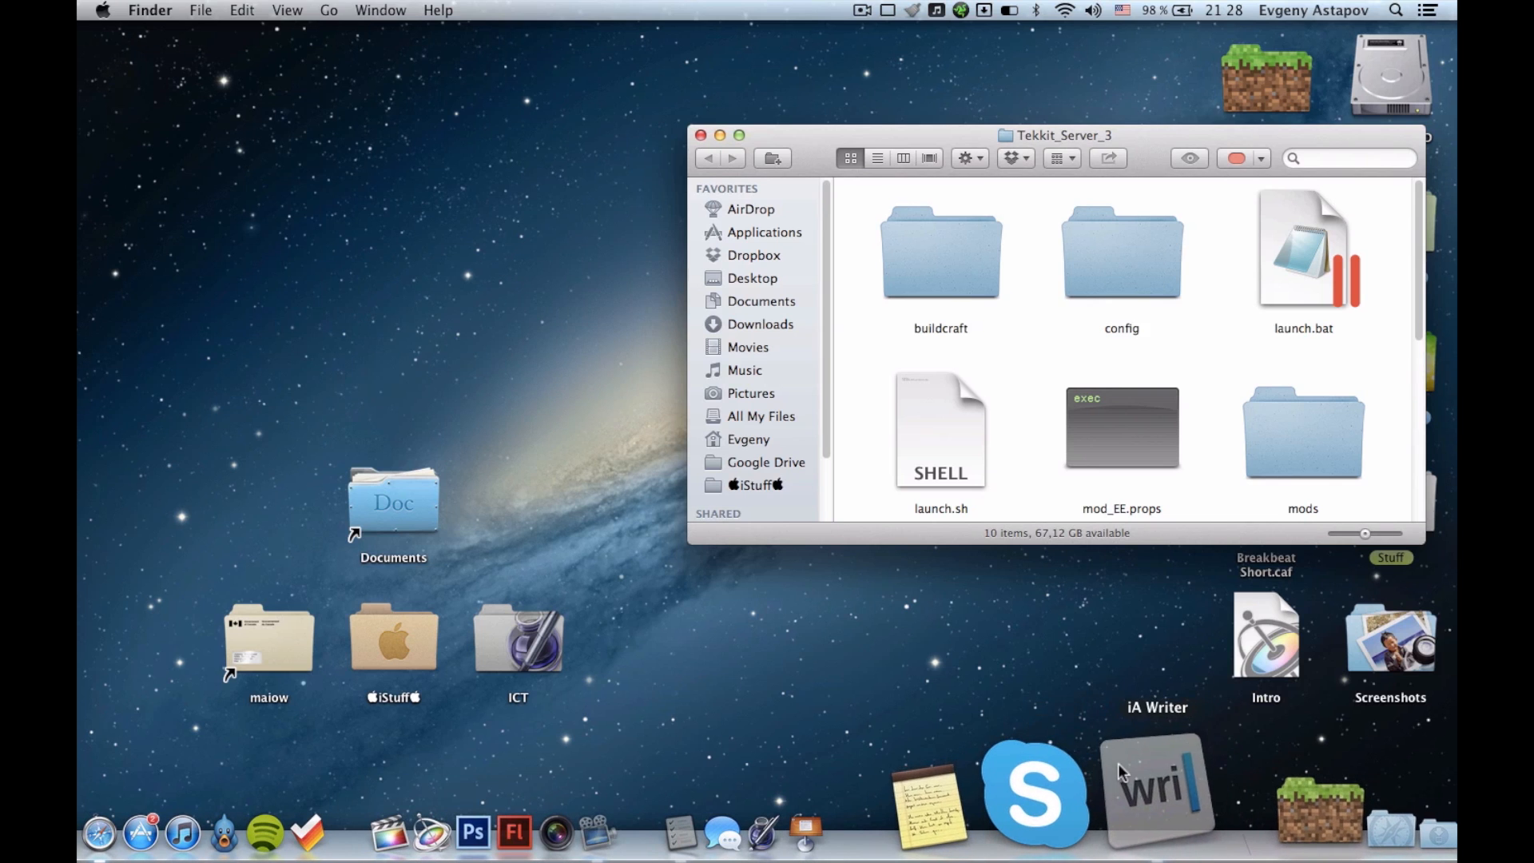
pyautogui.click(1118, 763)
# Look inside the server's plugins folder and return to Tekkit_Server_3.
pyautogui.click(1404, 378)
pyautogui.scroll(-5, 958, 459)
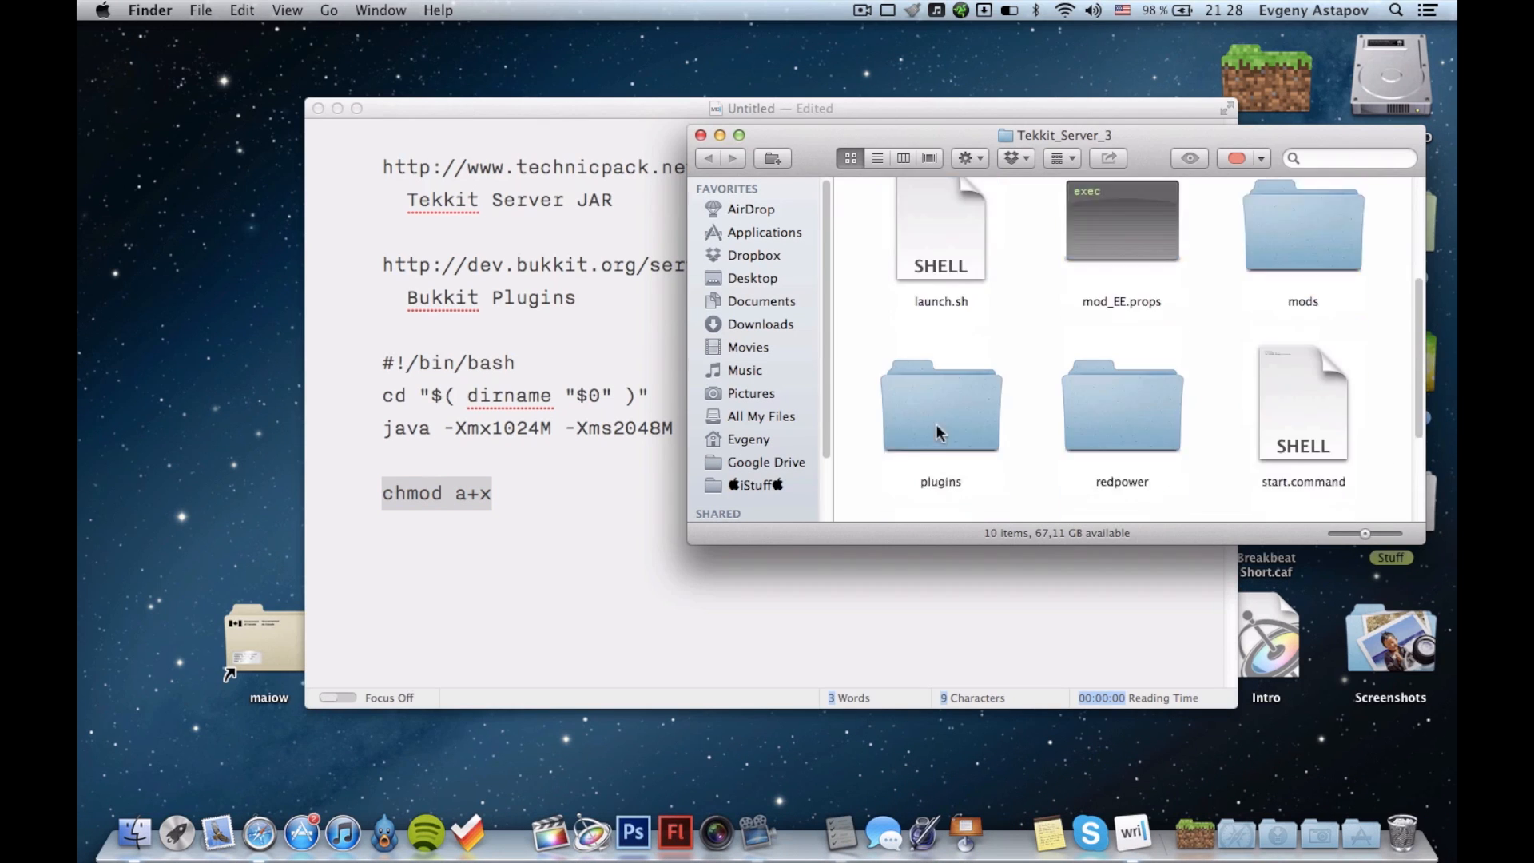
pyautogui.doubleClick(951, 271)
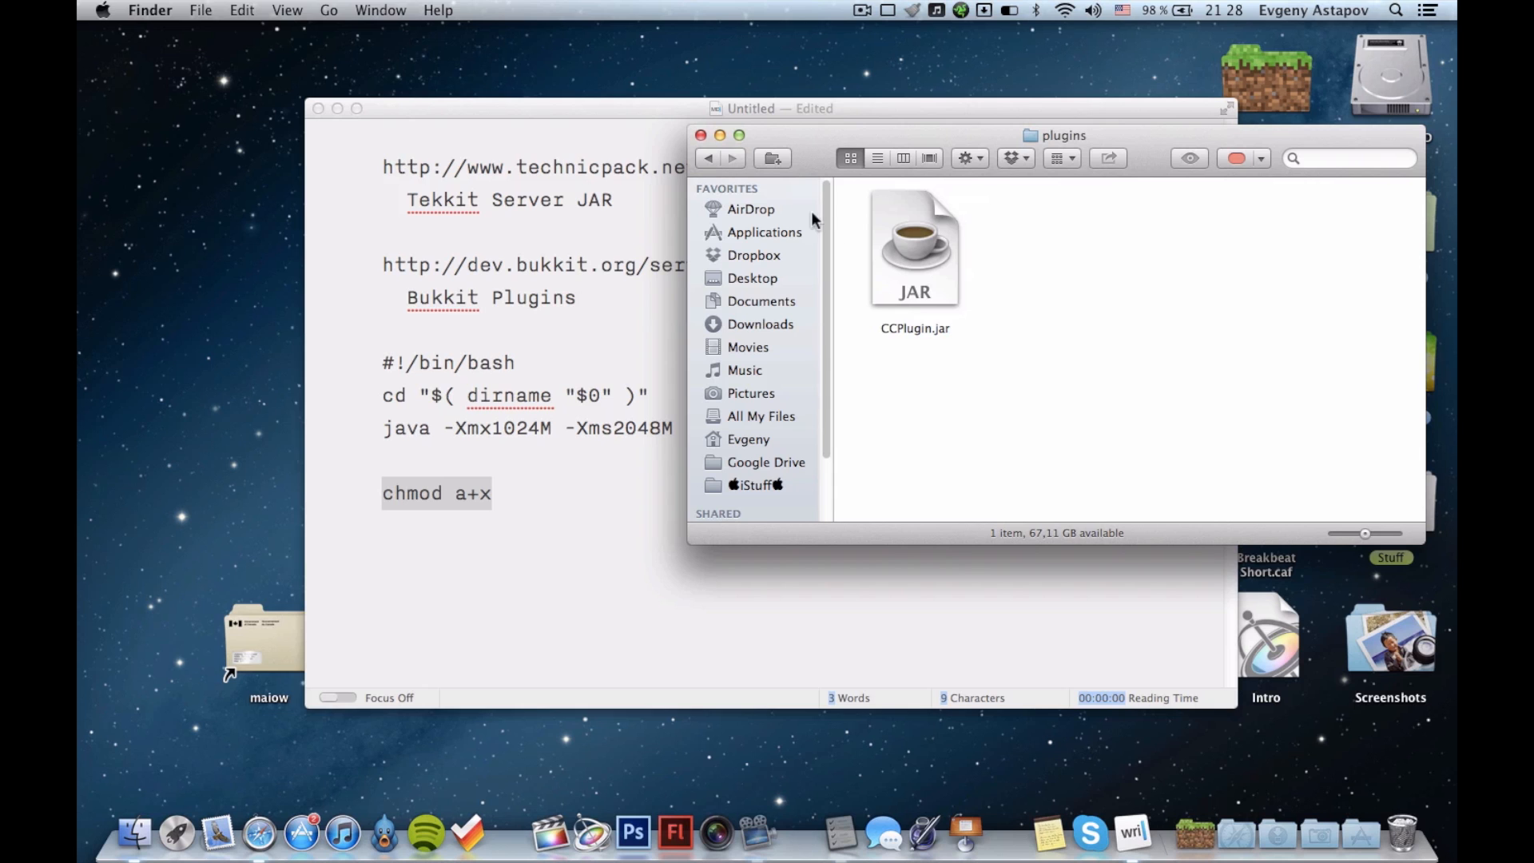
pyautogui.click(709, 160)
pyautogui.click(549, 460)
pyautogui.click(626, 284)
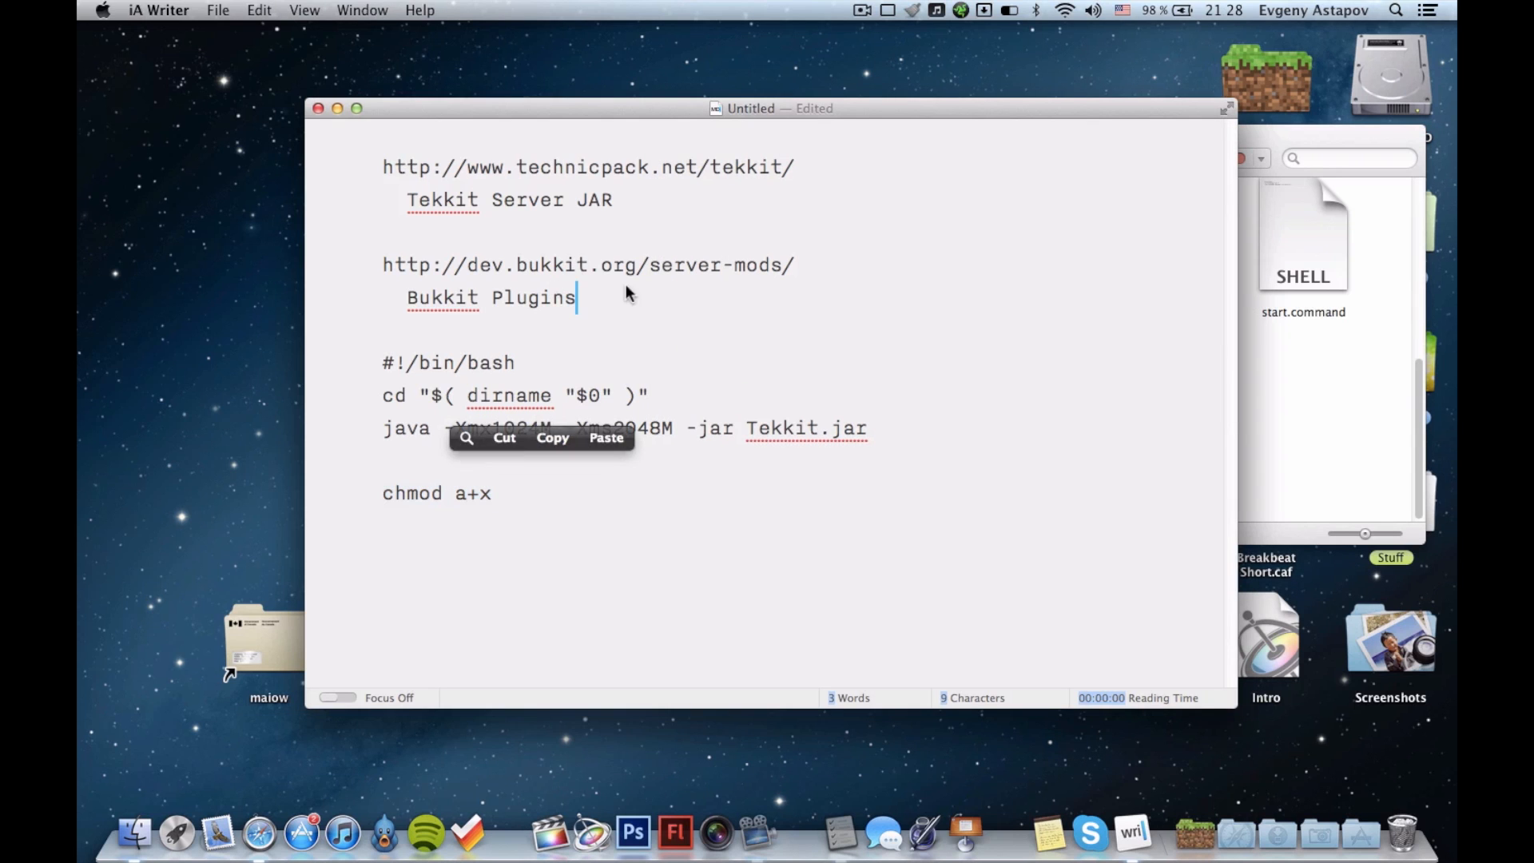
pyautogui.moveTo(376, 265); pyautogui.dragTo(798, 270)
pyautogui.press('super+c')
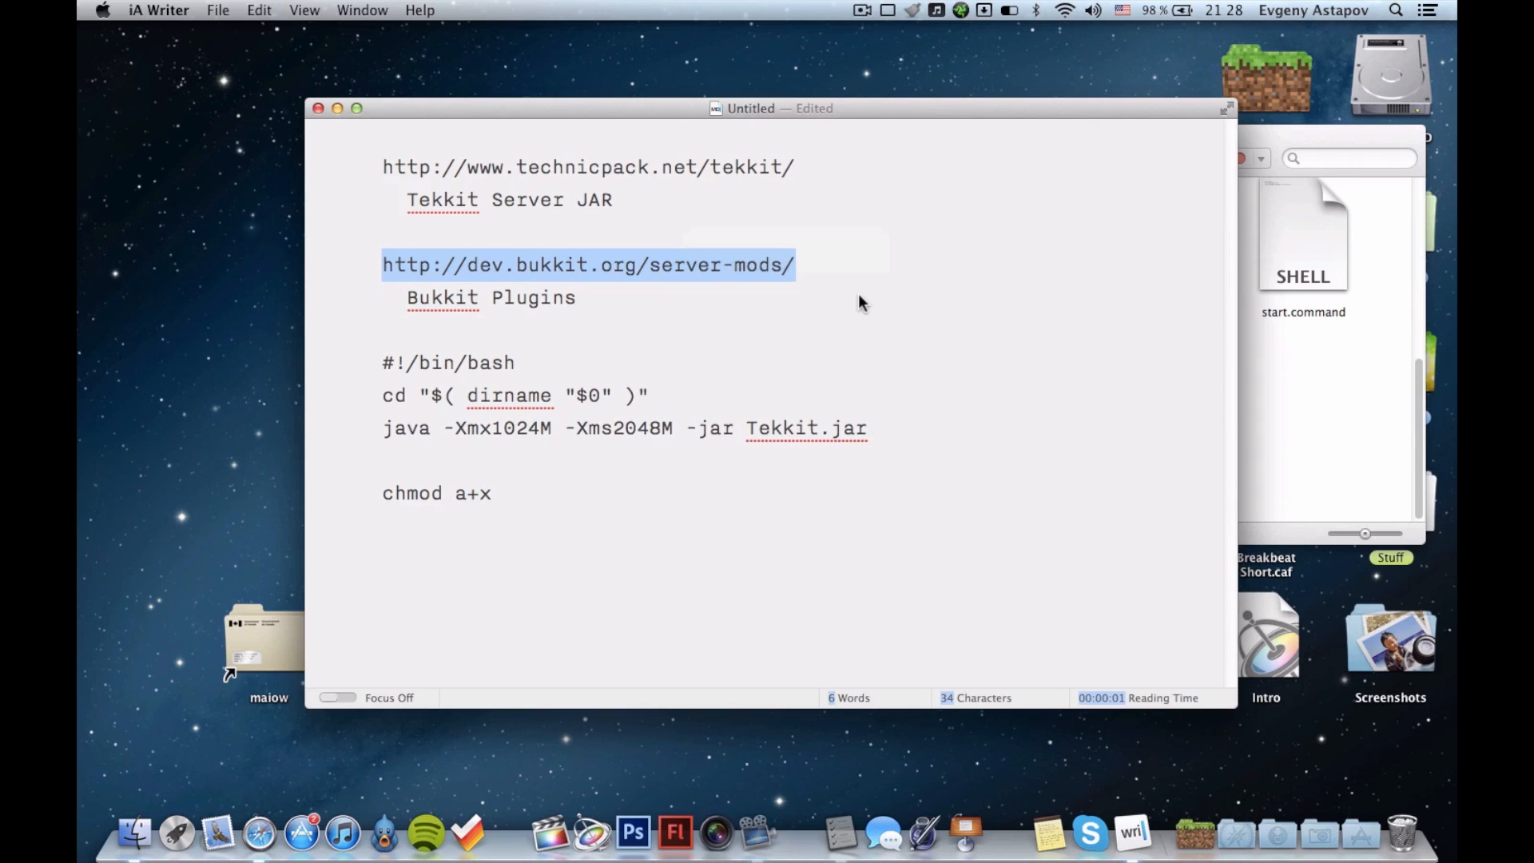
pyautogui.hotkey('ctrl', 'Right')
pyautogui.press('super+v')
pyautogui.press('Return')
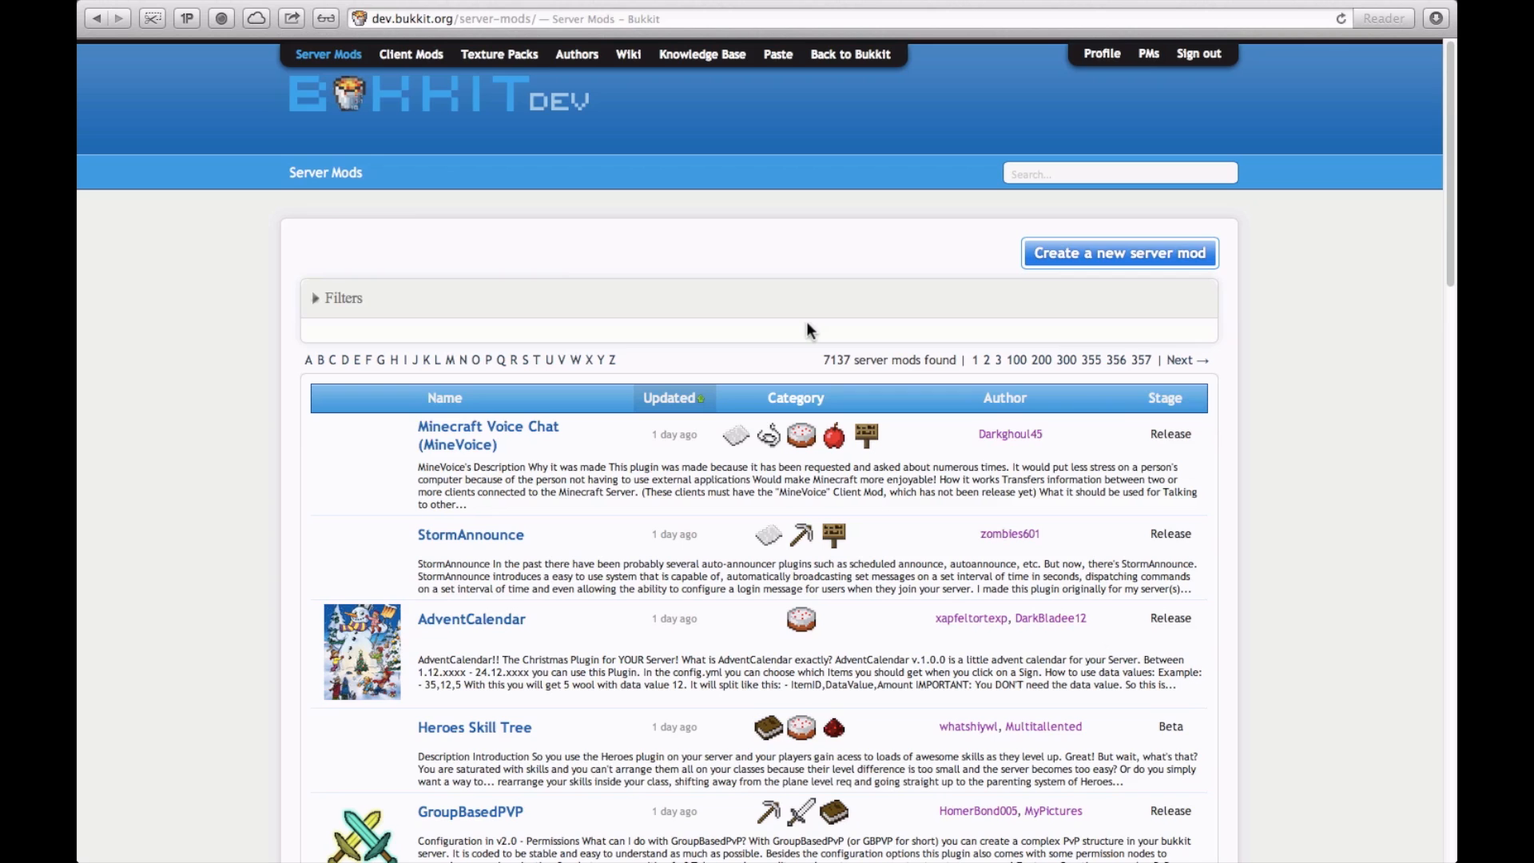
pyautogui.hotkey('ctrl', 'Left')
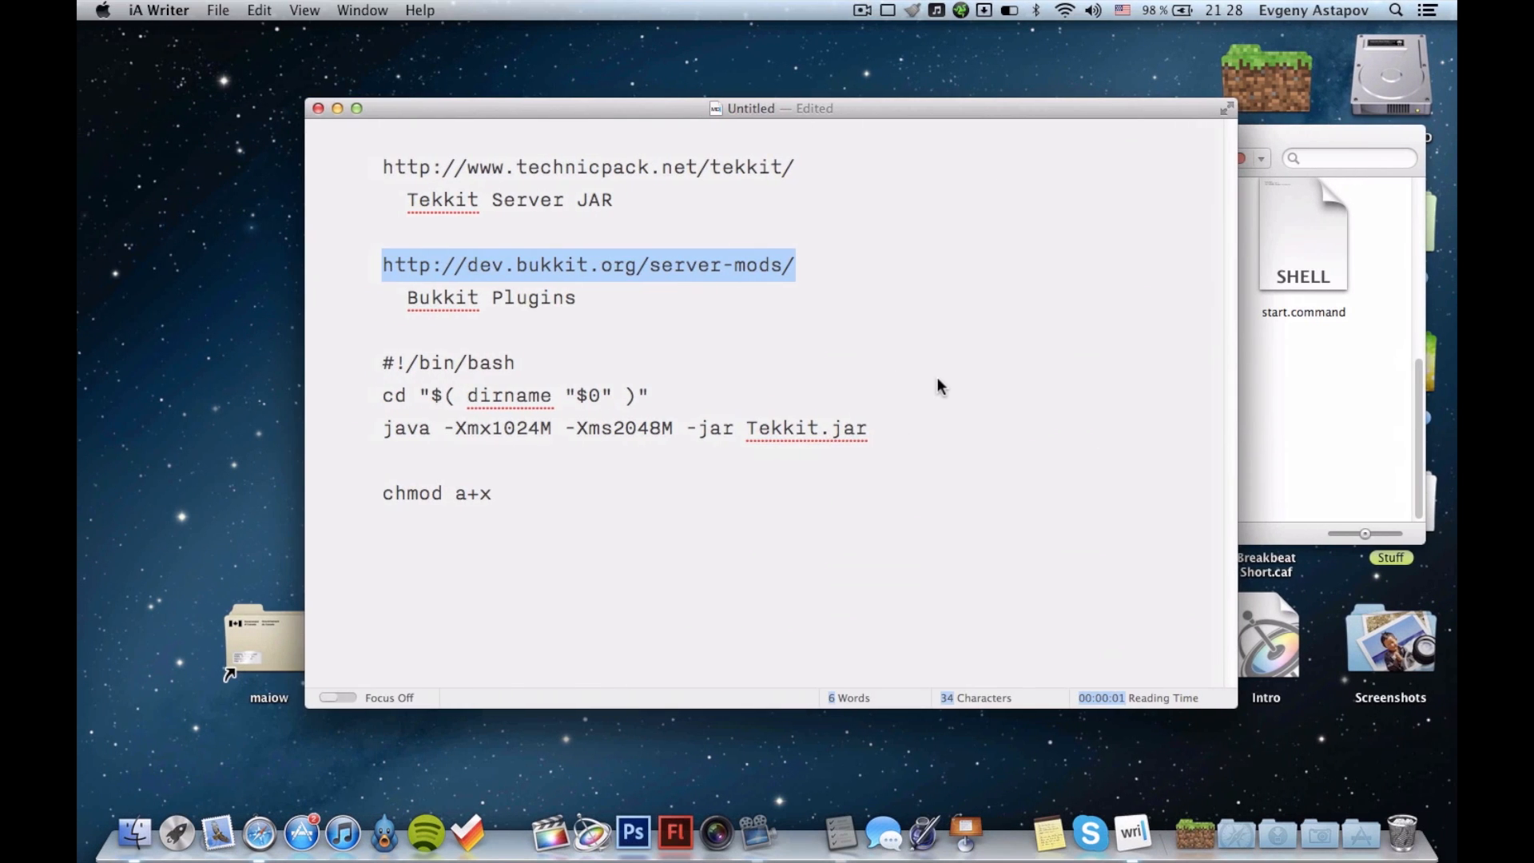
# Hide the iA Writer notes and give start.command in the Tekkit_Server_3 folder a red label.
pyautogui.press('super+h')
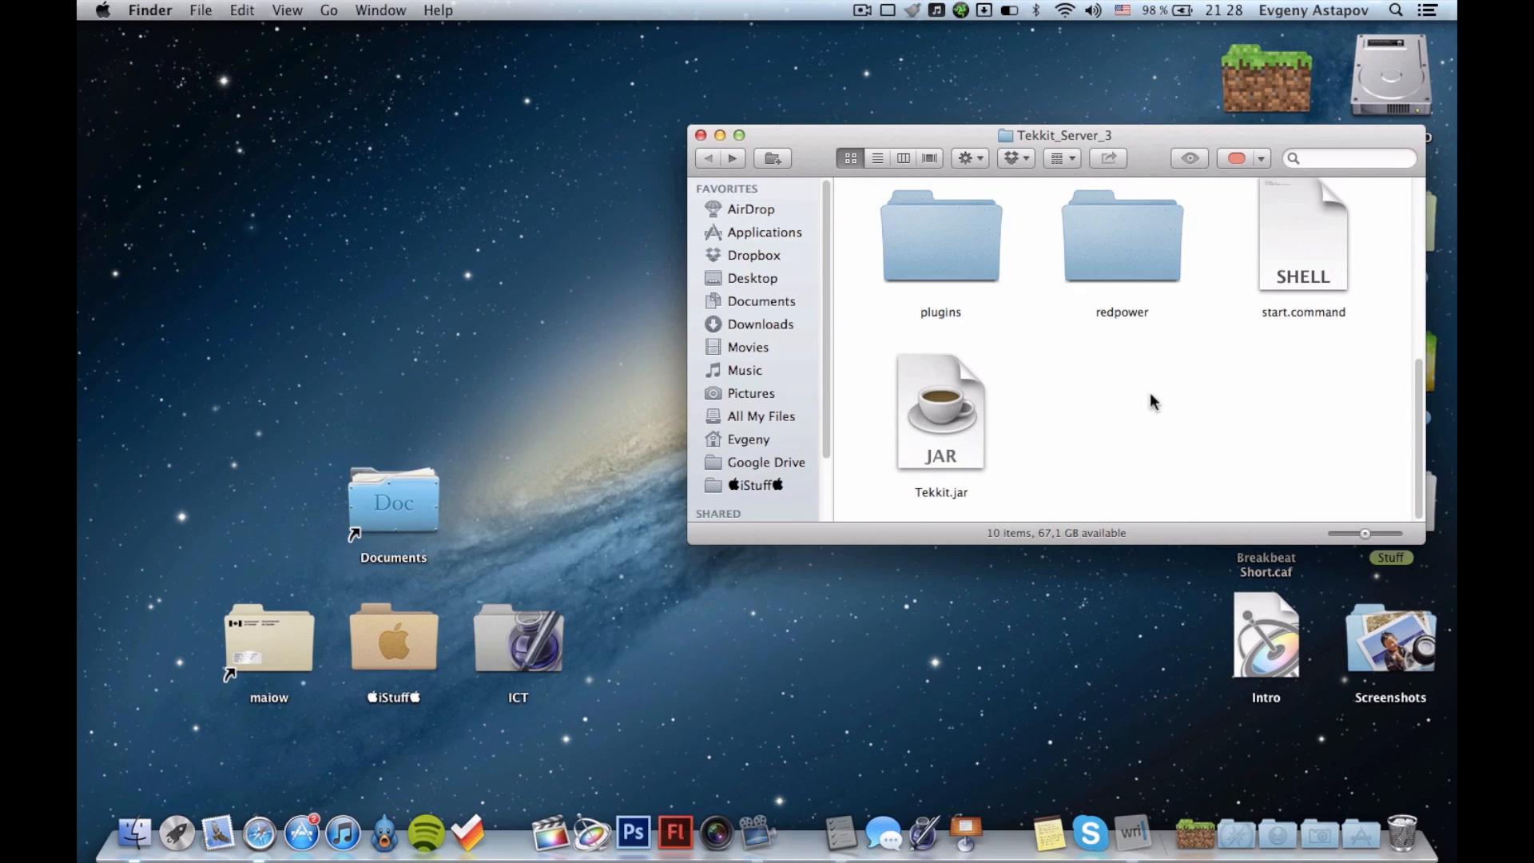
pyautogui.scroll(2, 1215, 404)
pyautogui.click(1302, 303)
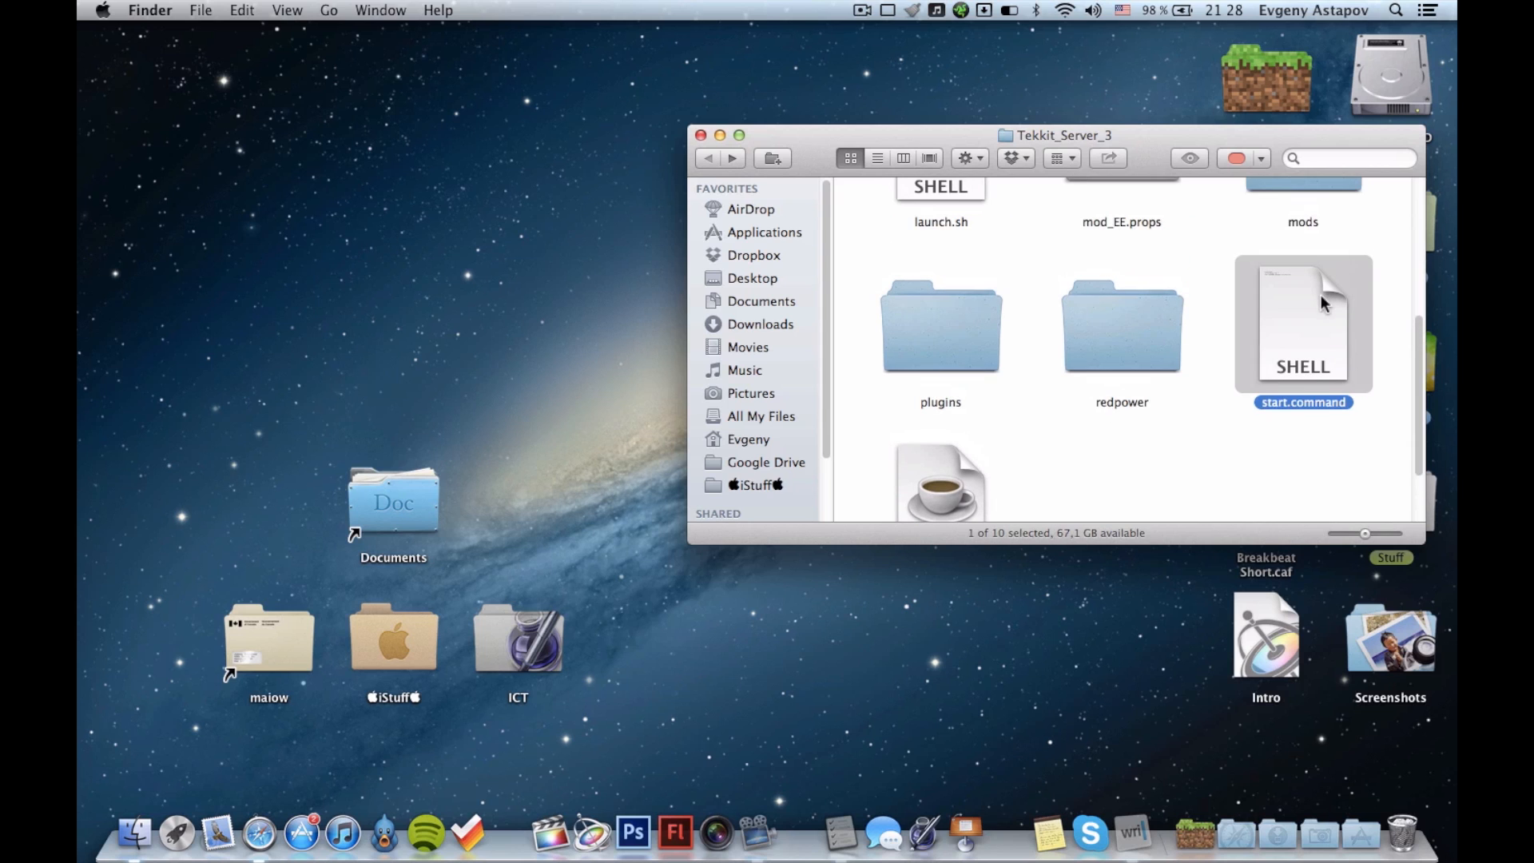
pyautogui.rightClick(1296, 352)
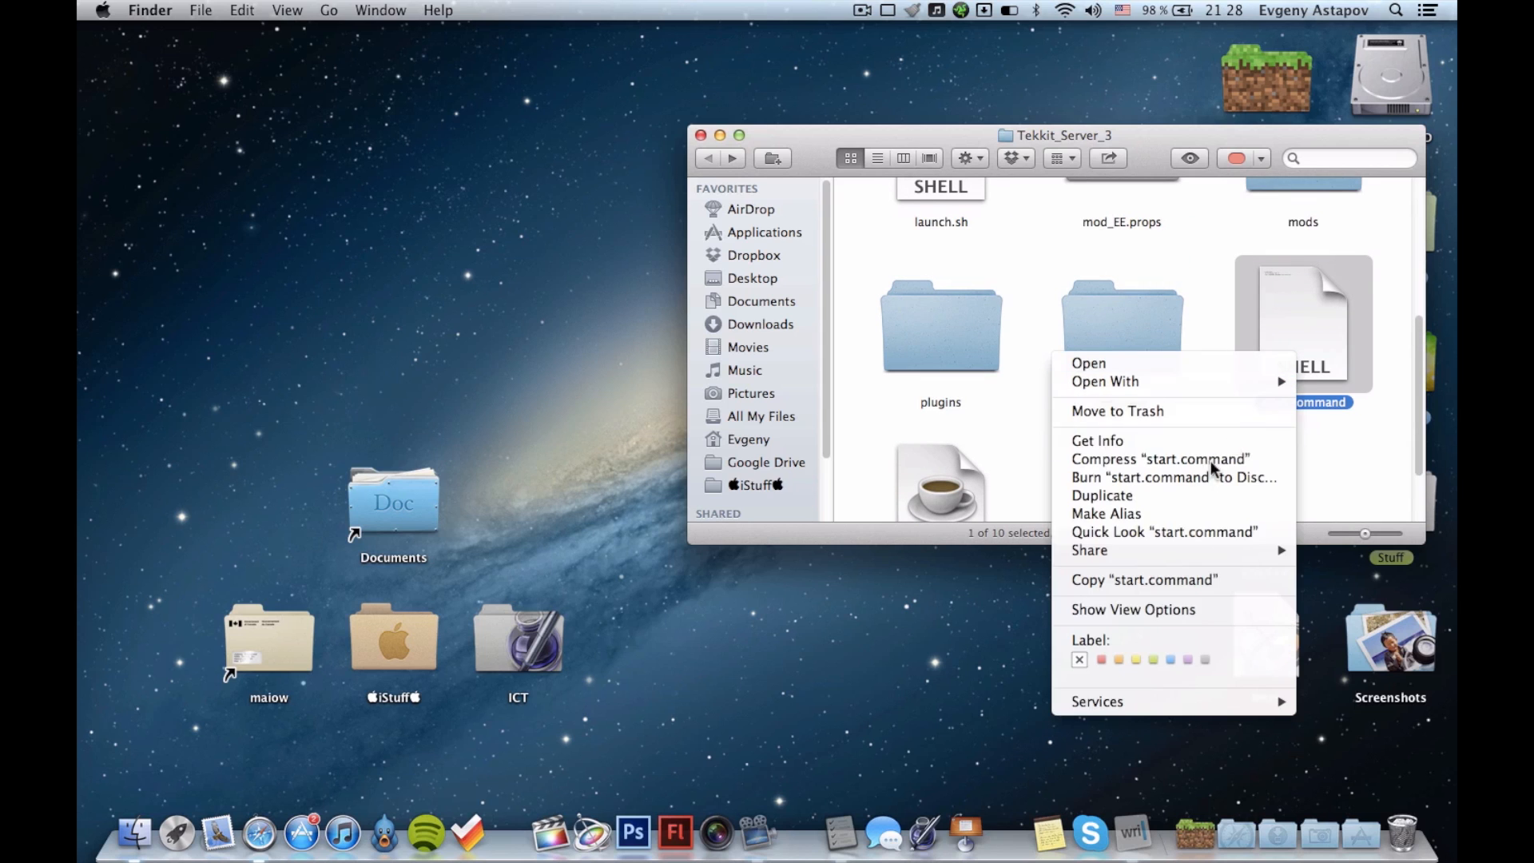
pyautogui.click(1100, 659)
pyautogui.click(1234, 511)
# Launch the Tekkit server by running start.command and close the Tekkit_Server_3 folder window.
pyautogui.doubleClick(1299, 327)
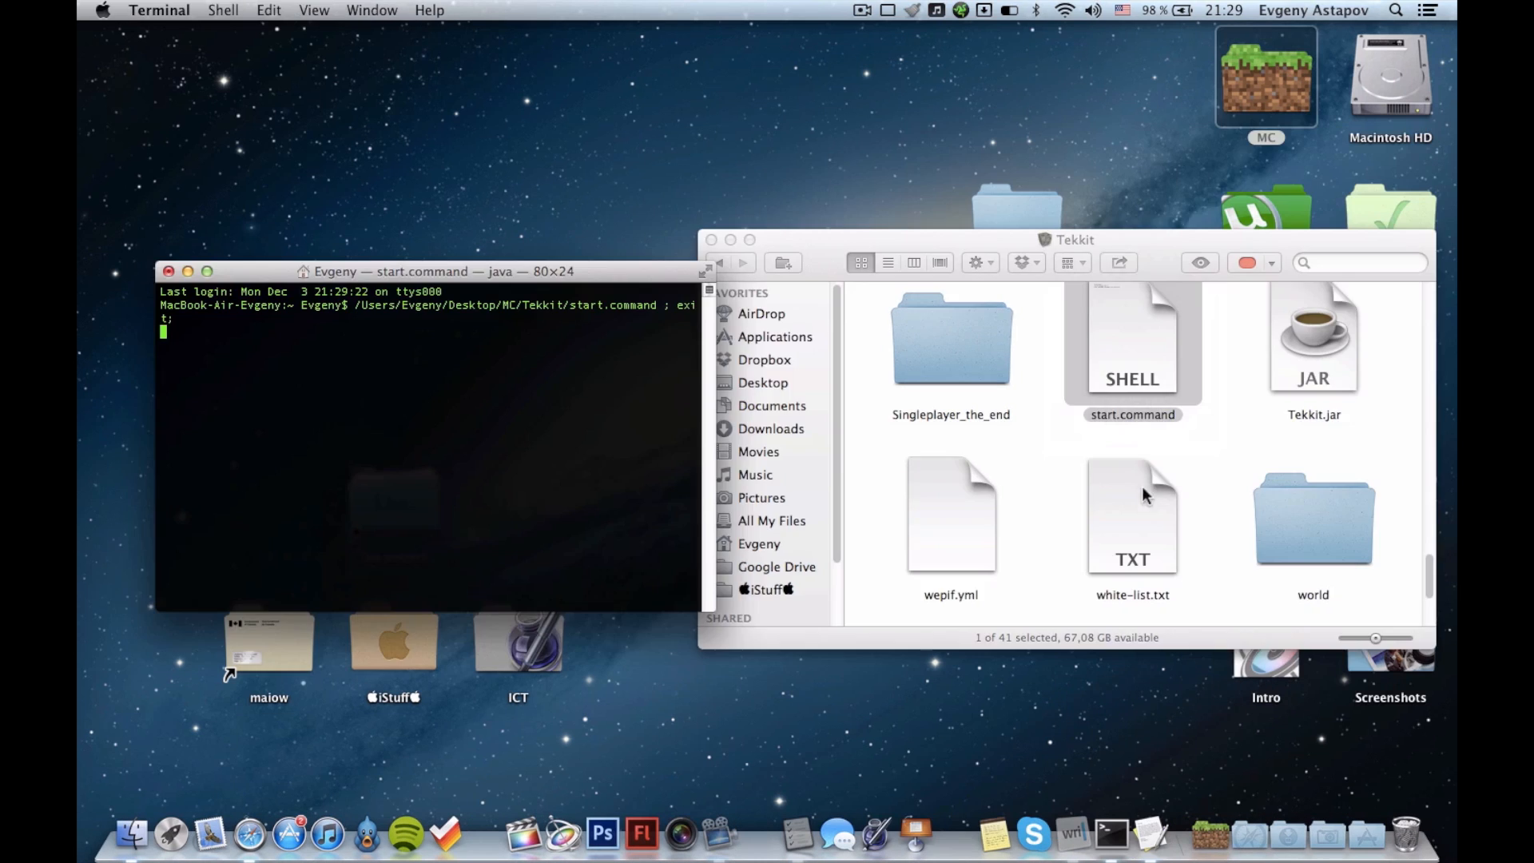
pyautogui.click(1197, 466)
pyautogui.press('super+w')
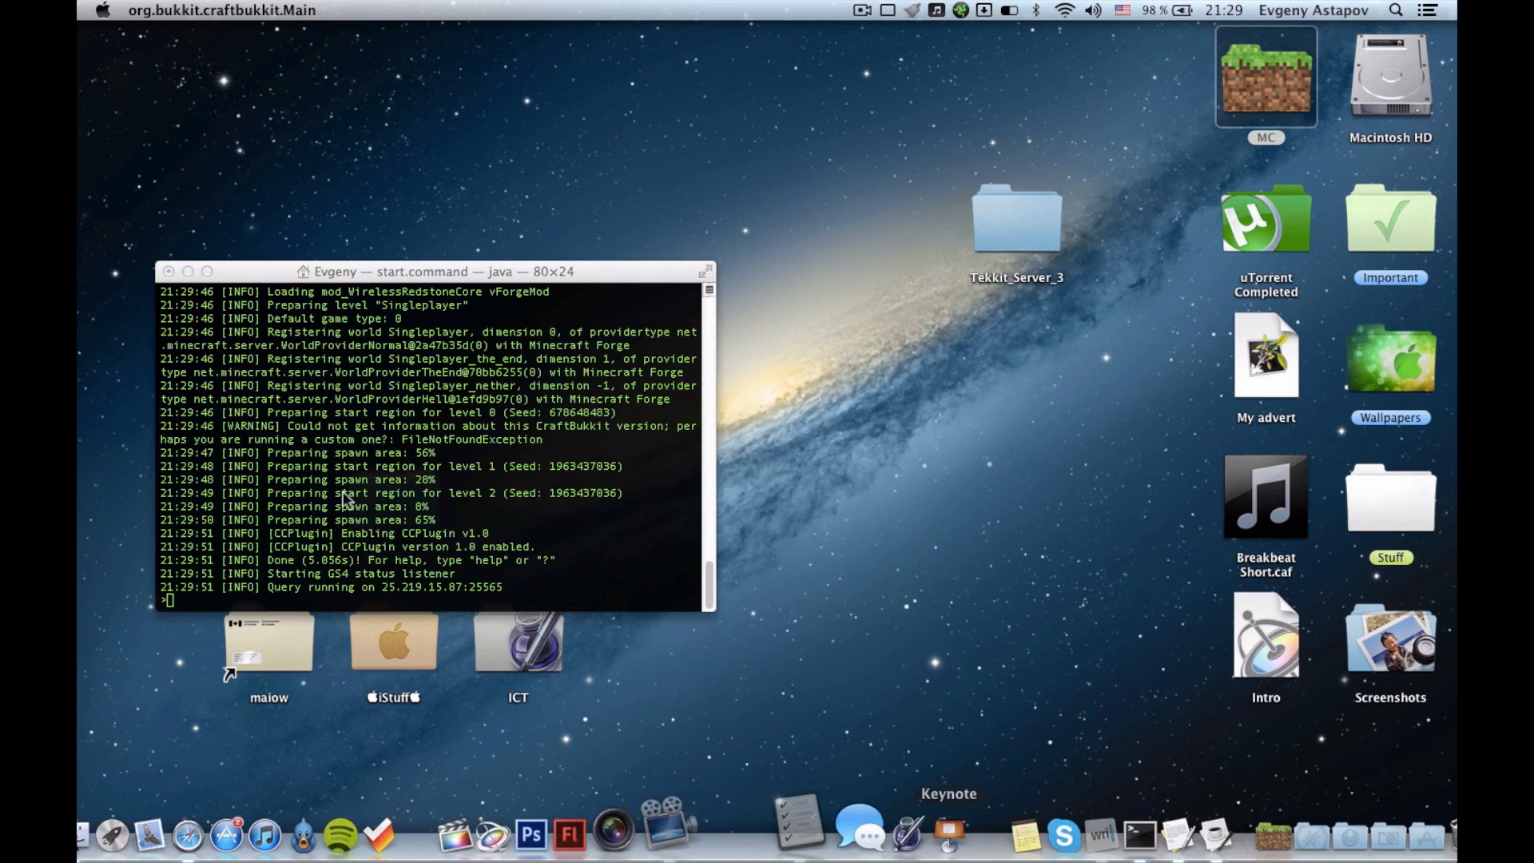
# Reopen the Tekkit_Server_3 folder from the desktop and look at its last files, including start.command and Tekkit.jar.
pyautogui.doubleClick(1010, 219)
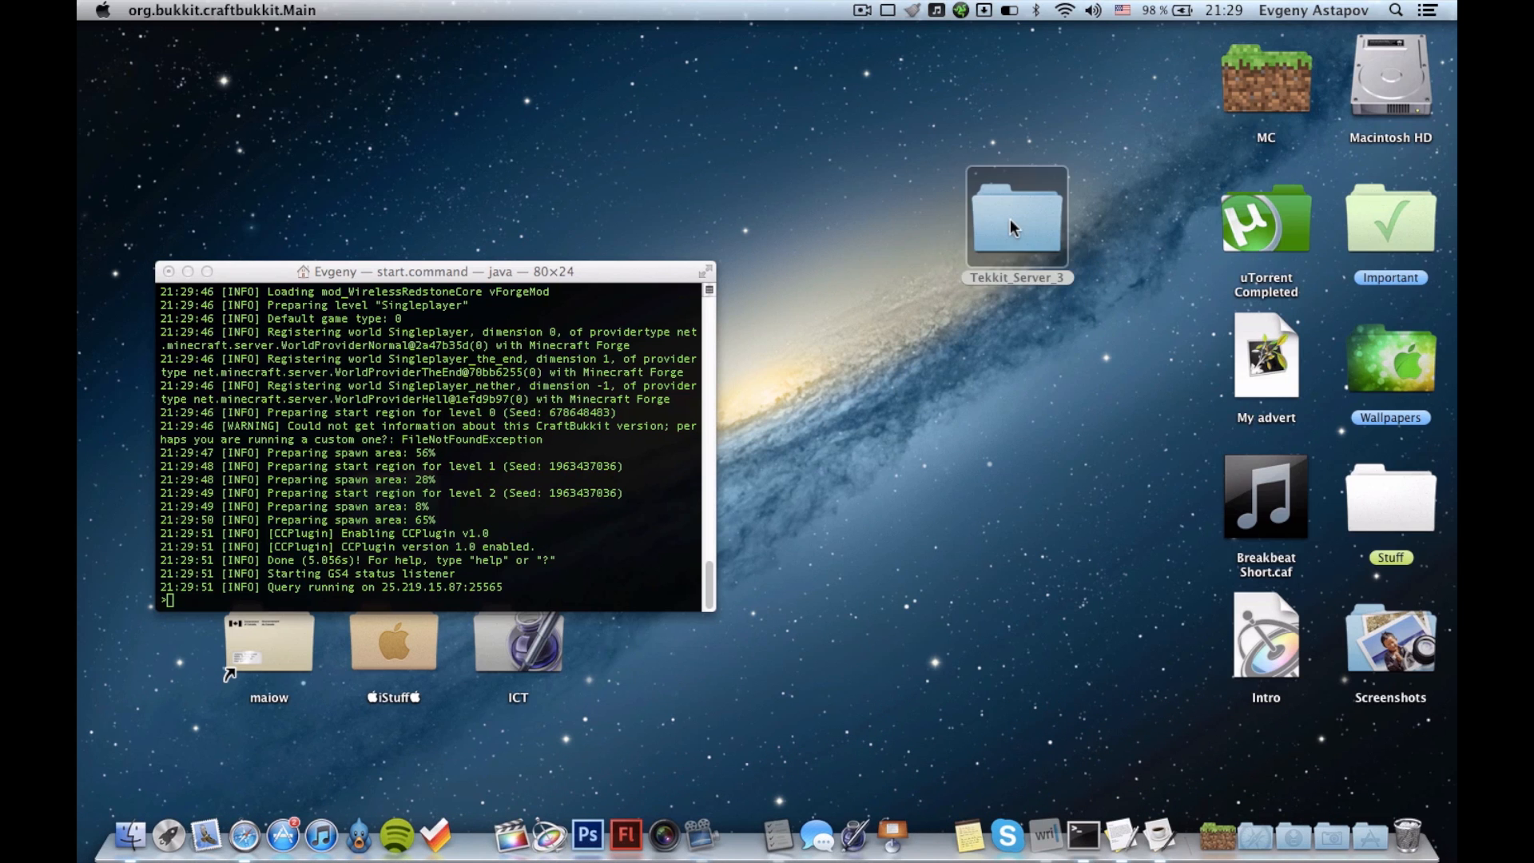
pyautogui.scroll(-3, 1040, 441)
pyautogui.scroll(-1, 1039, 442)
pyautogui.click(1137, 361)
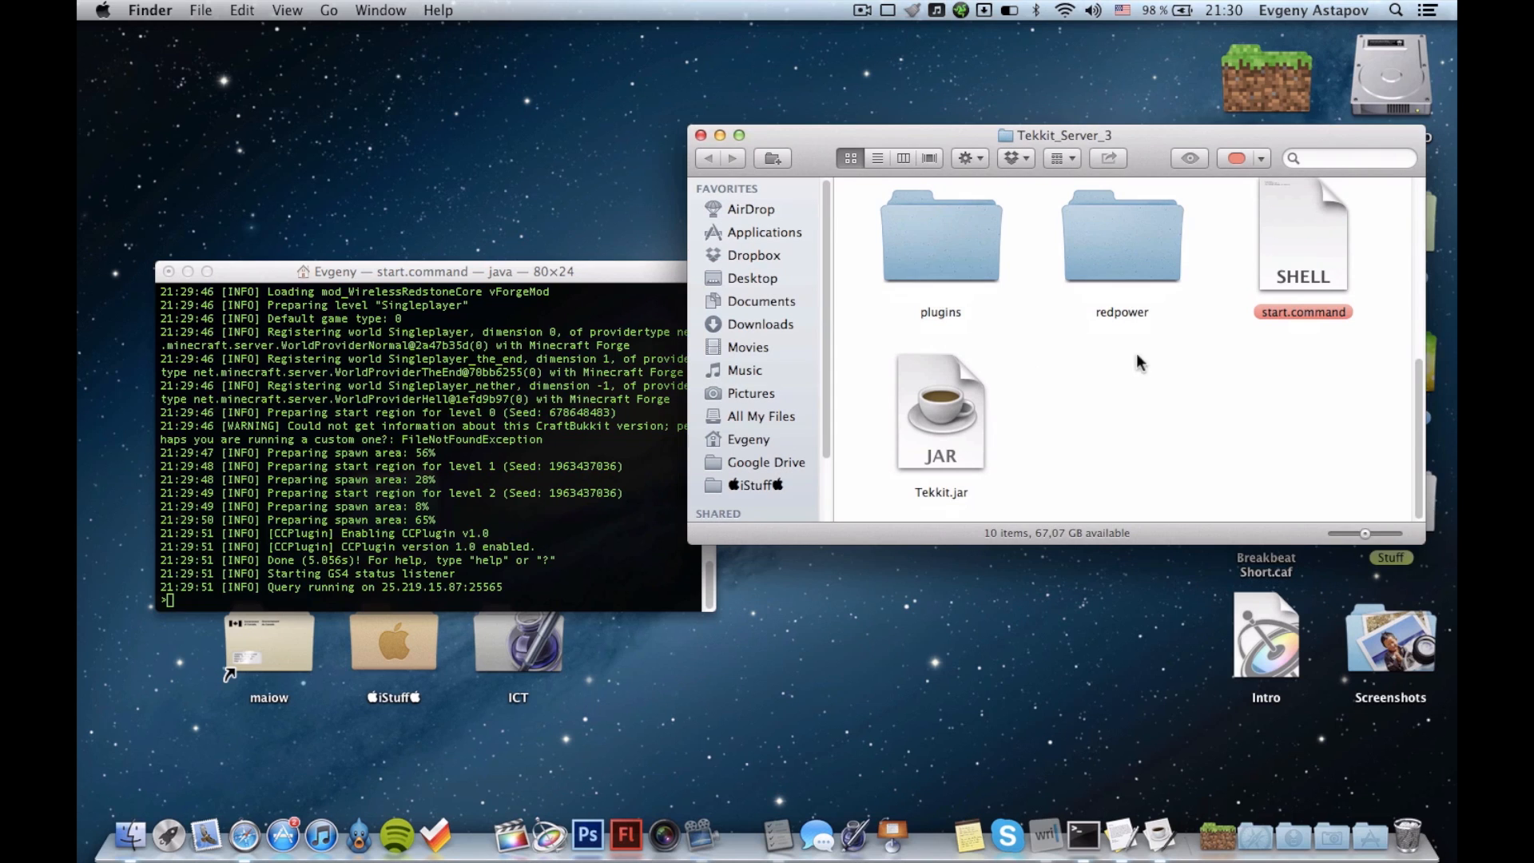
# Shut down the running server by entering stop in its Terminal console, and close the finished window.
pyautogui.click(393, 369)
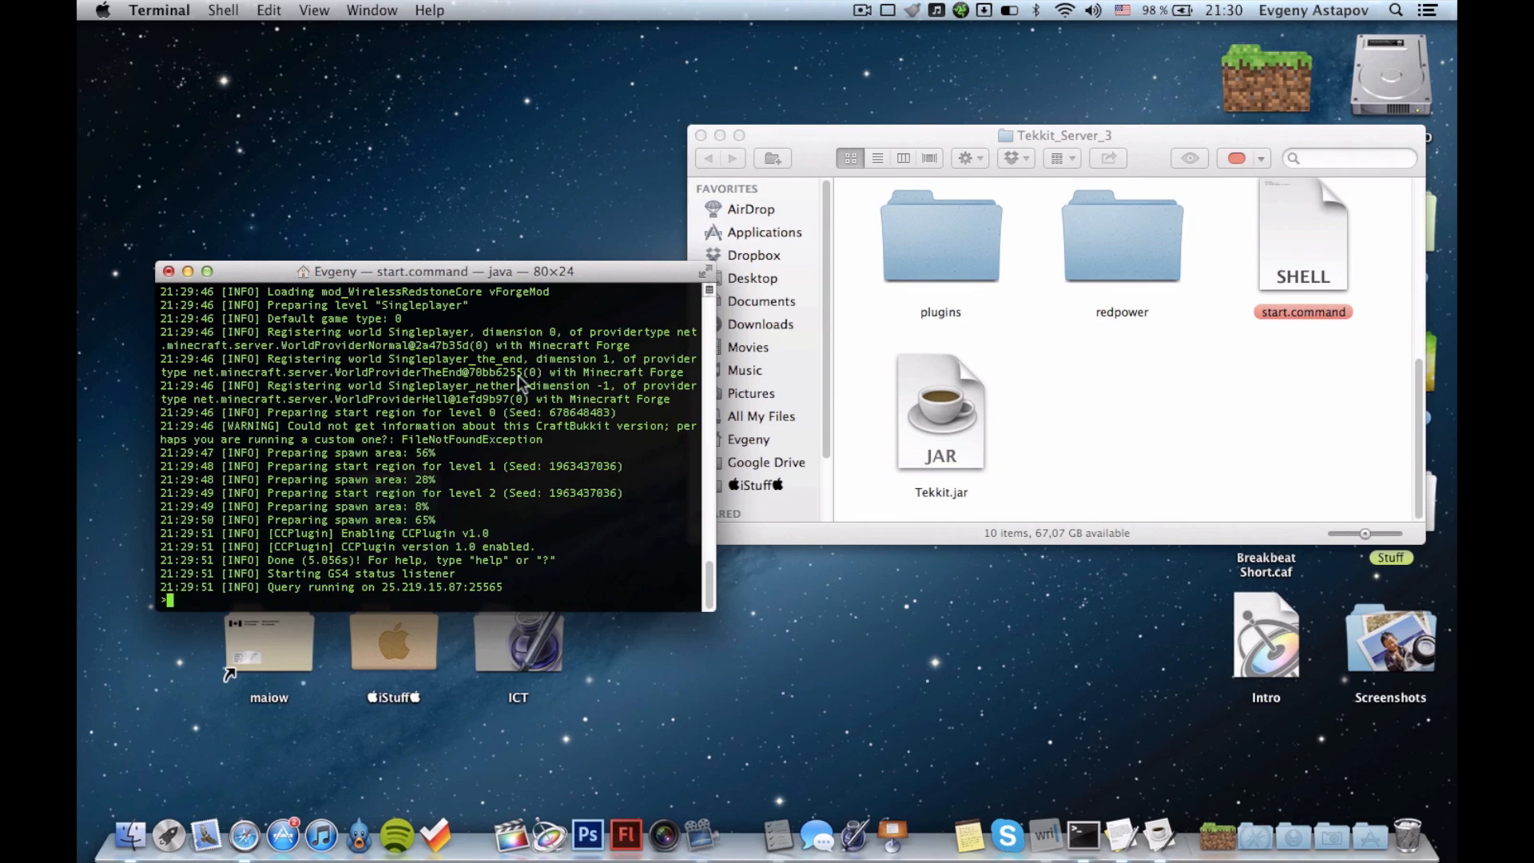
pyautogui.scroll(1, 455, 415)
pyautogui.scroll(-1, 544, 420)
pyautogui.write('stop')
pyautogui.press('Return')
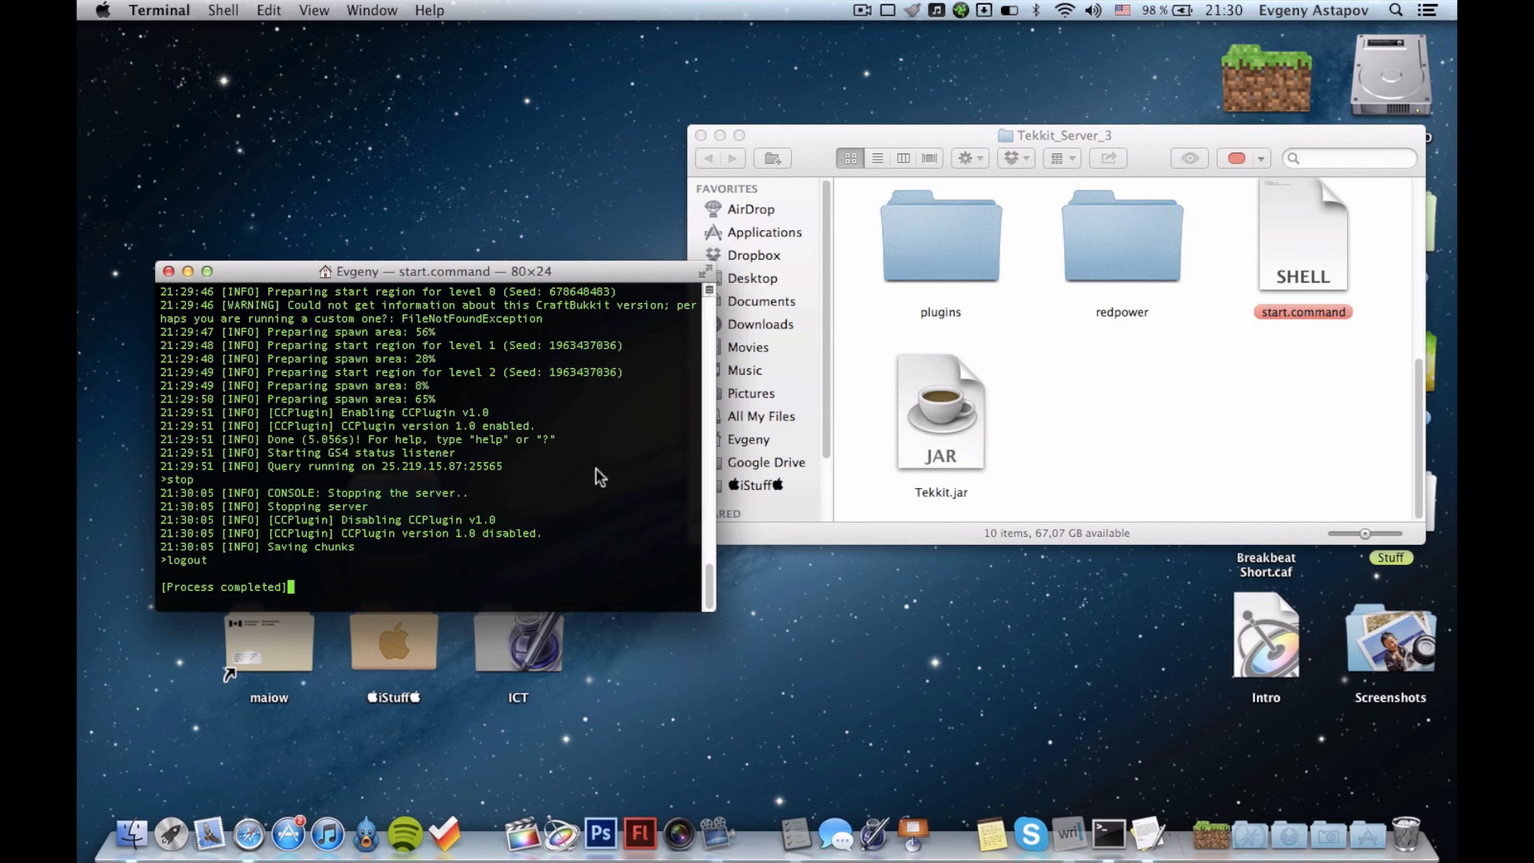
pyautogui.press('super+w')
pyautogui.click(1135, 381)
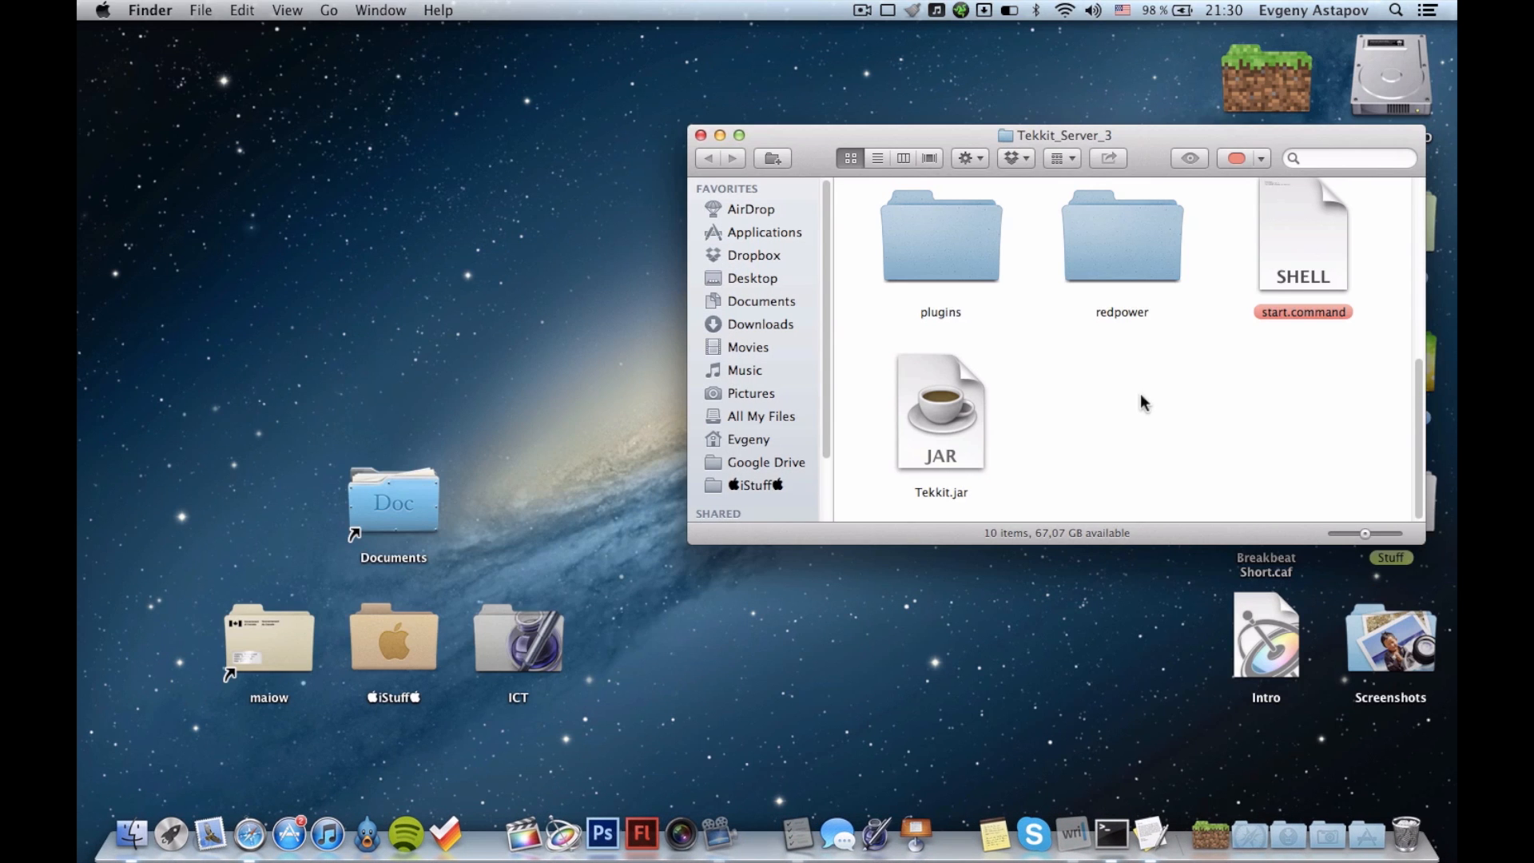
# Try the stop command in a new Terminal window and close Terminal again.
pyautogui.click(1114, 815)
pyautogui.write('stop')
pyautogui.press('Return')
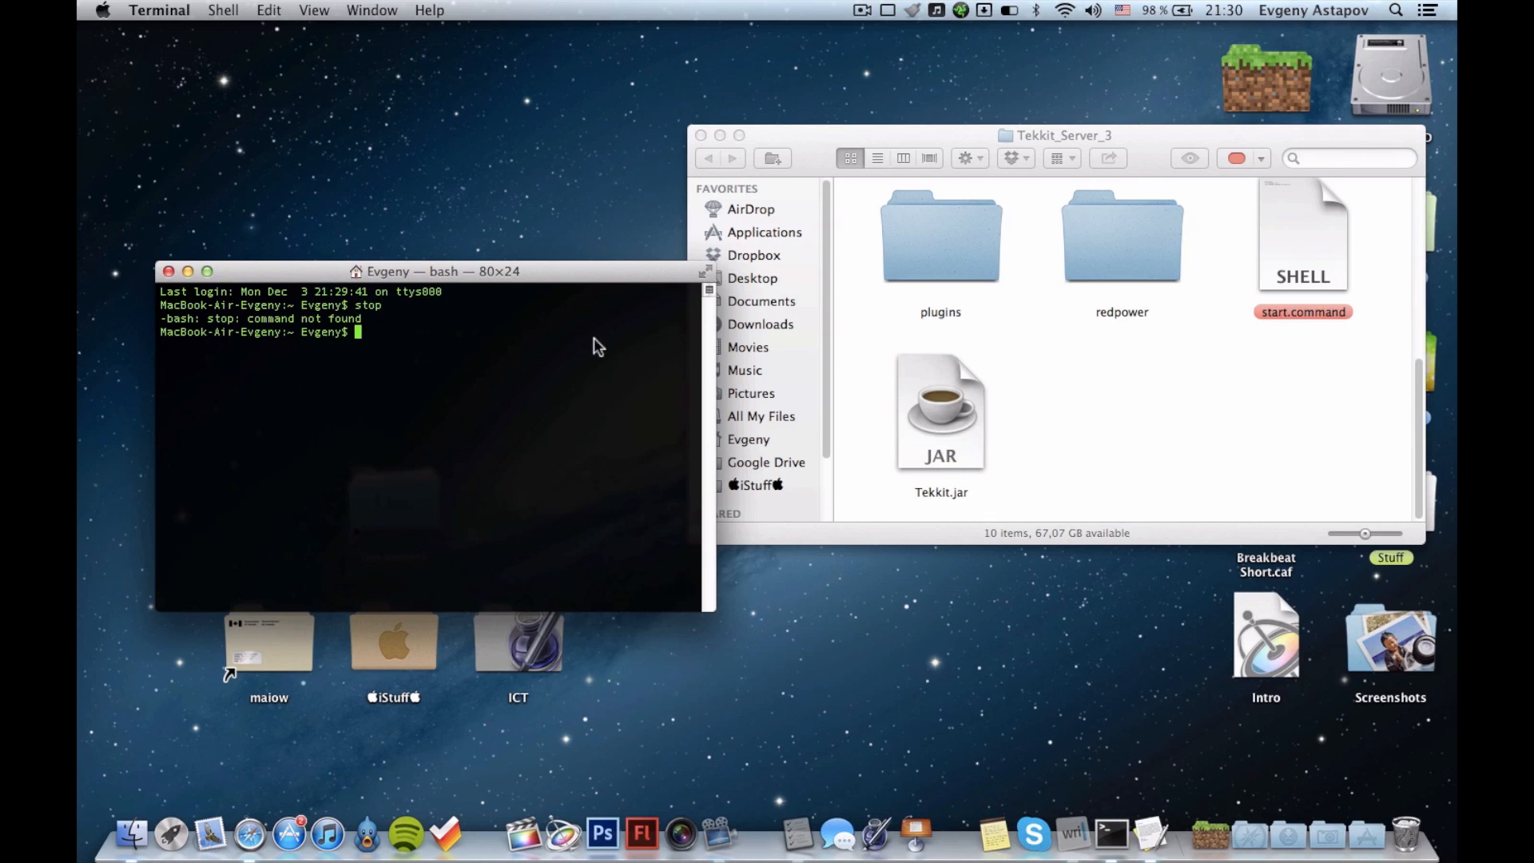
pyautogui.press('super+w')
pyautogui.click(1013, 541)
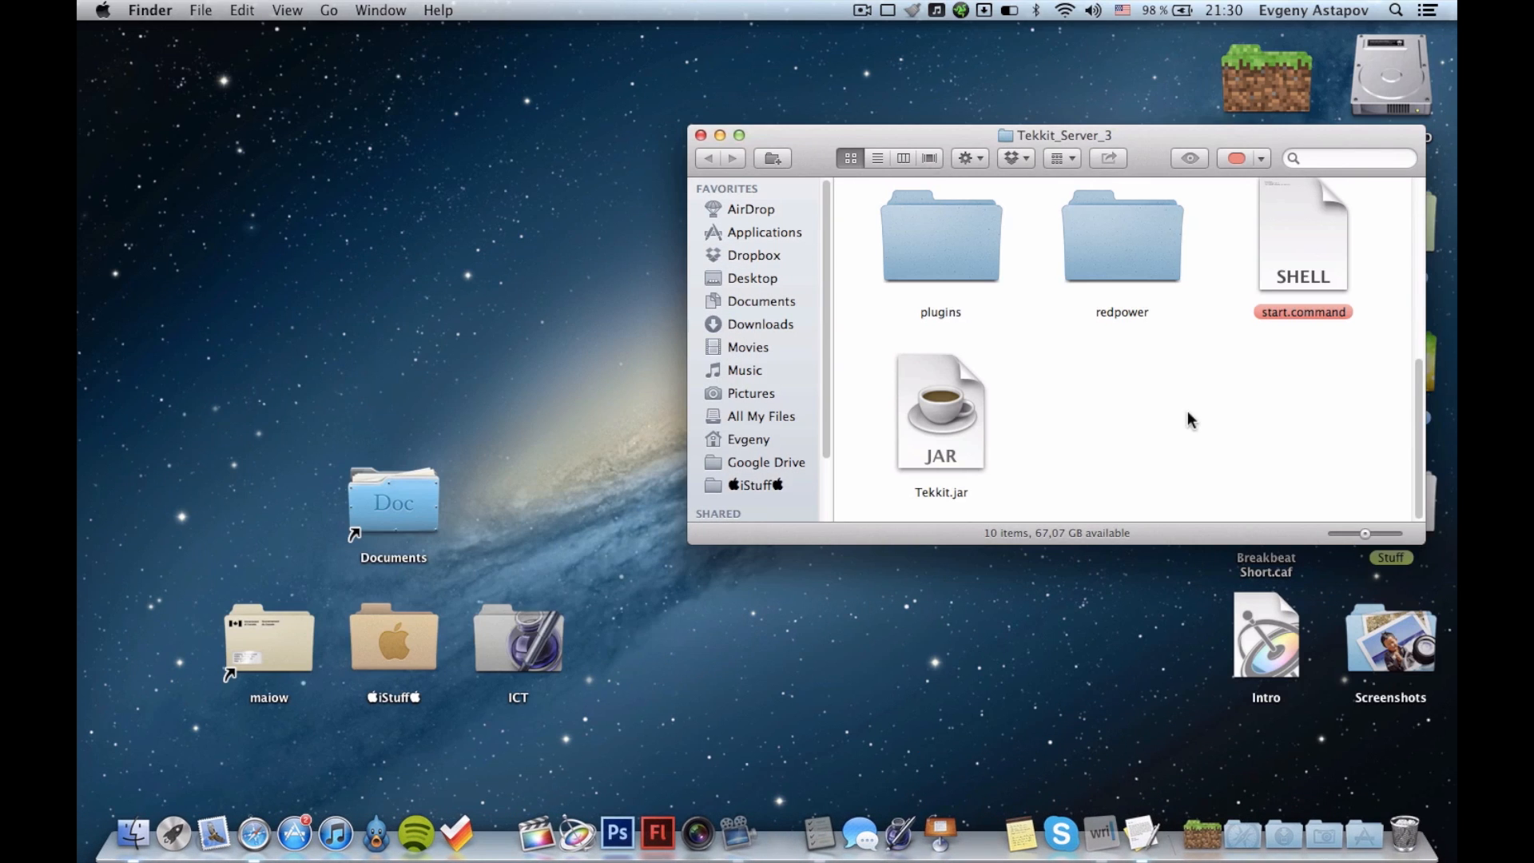
# Move mod_NetherOres.jar from the server's mods folder to the Trash.
pyautogui.scroll(2, 1187, 411)
pyautogui.scroll(5, 1187, 411)
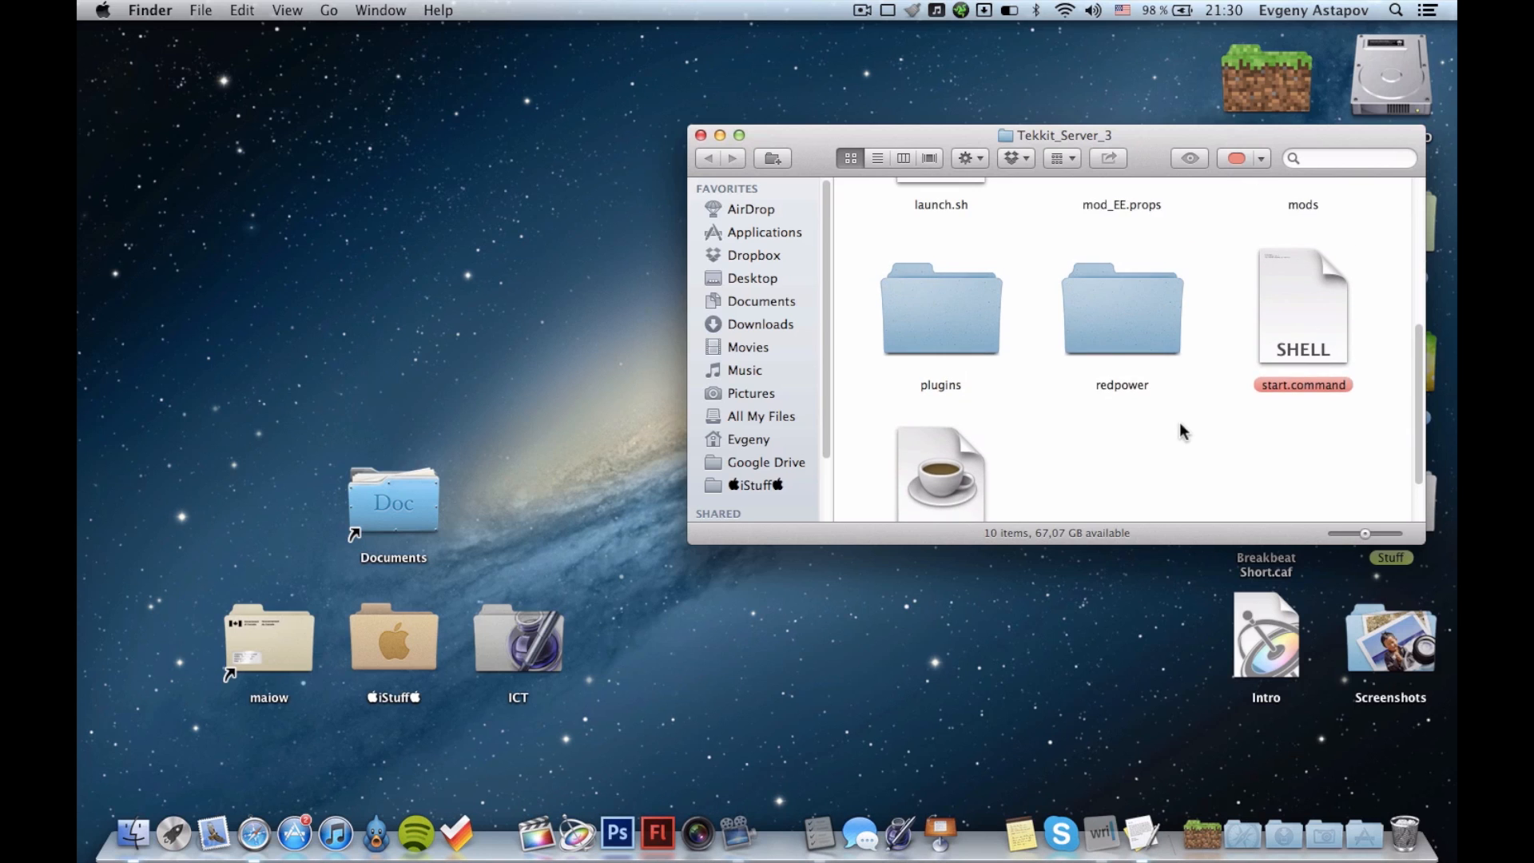
pyautogui.scroll(6, 1181, 435)
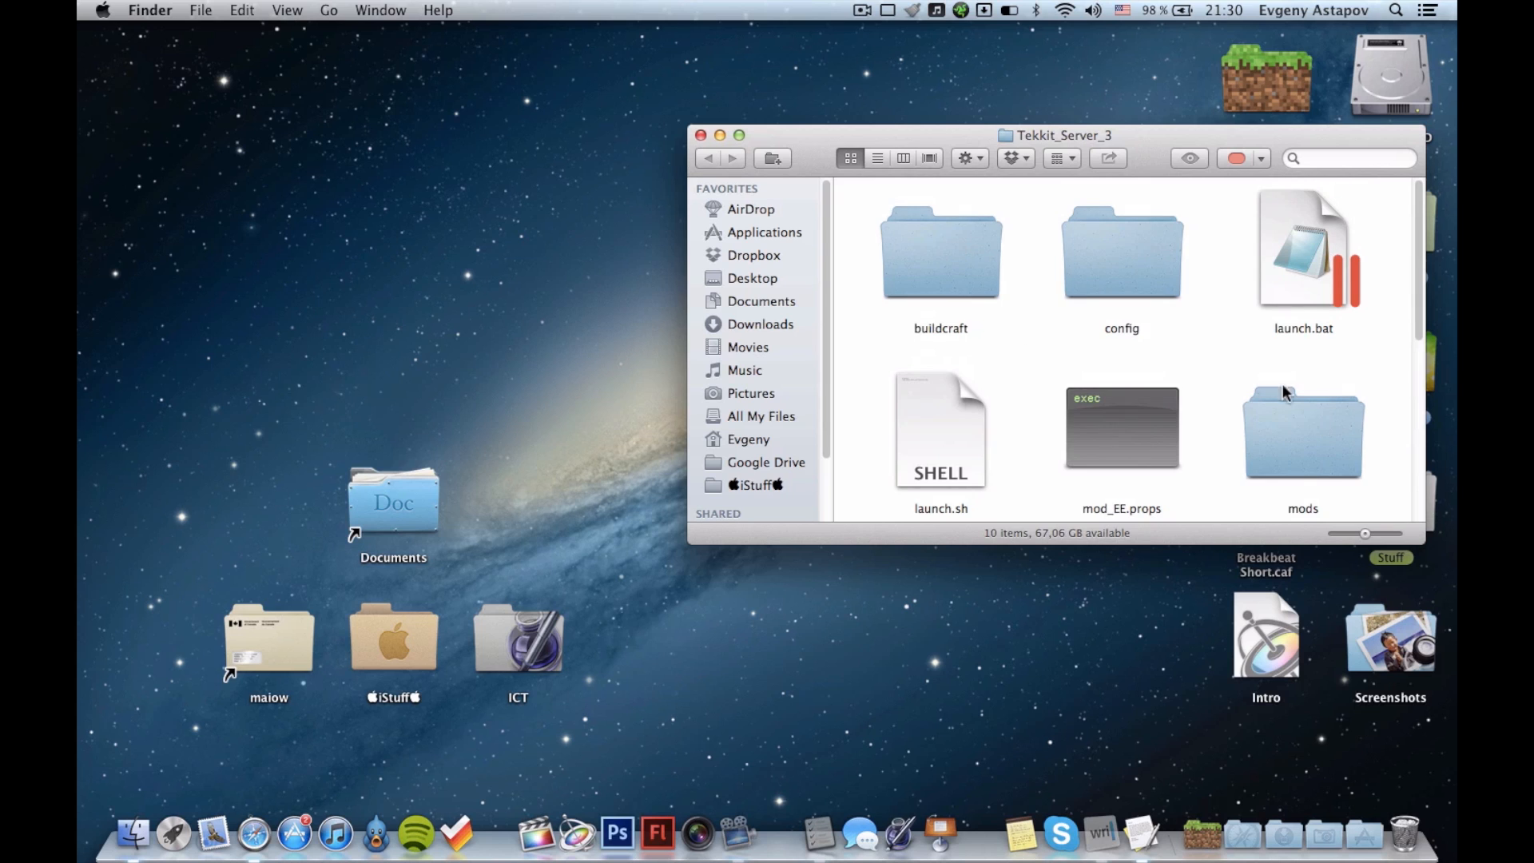
pyautogui.doubleClick(1302, 415)
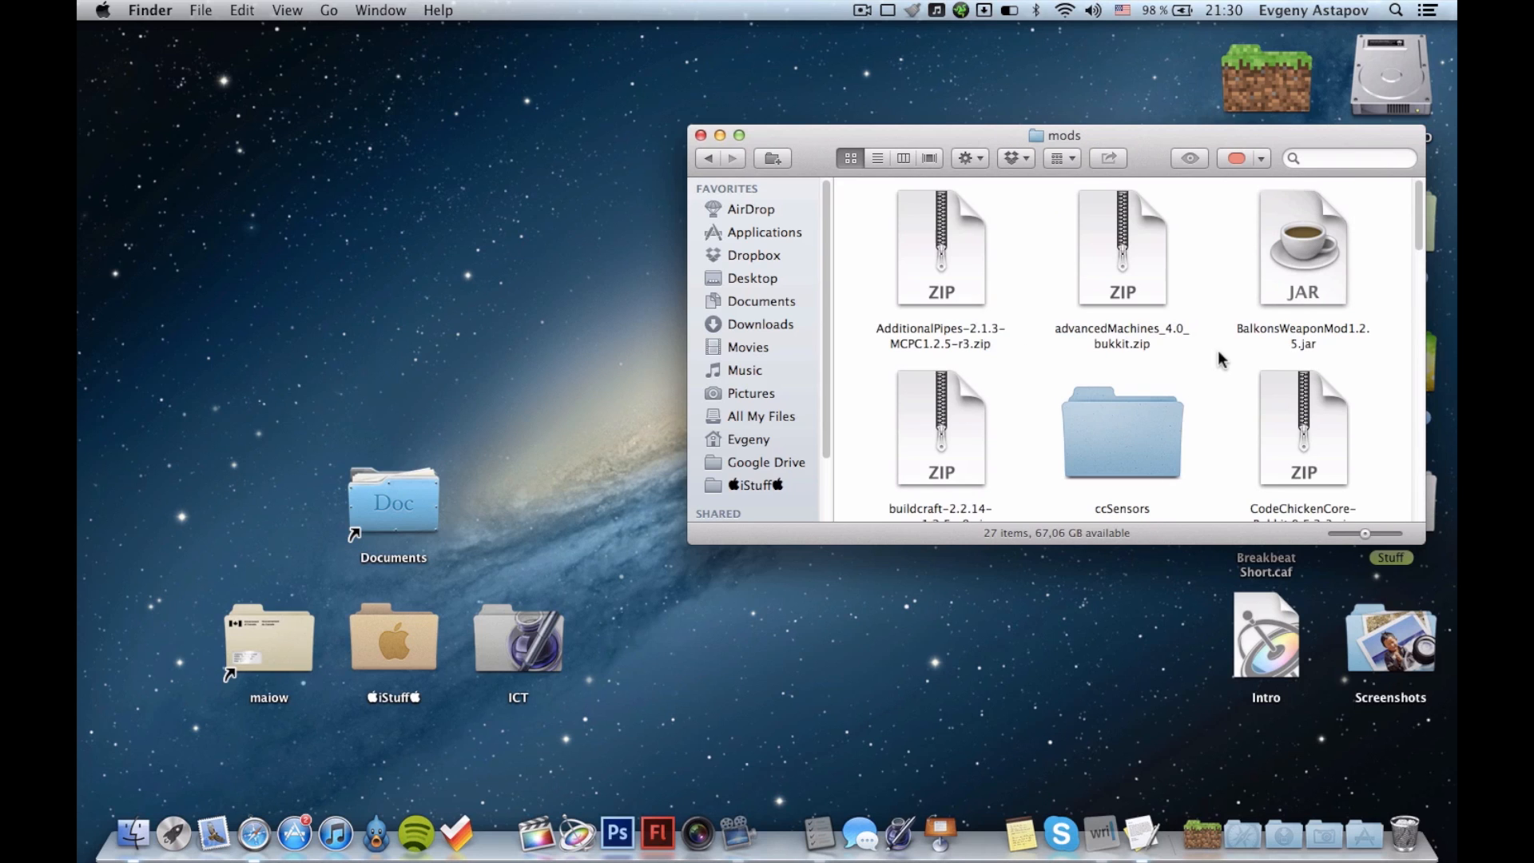
pyautogui.press('n')
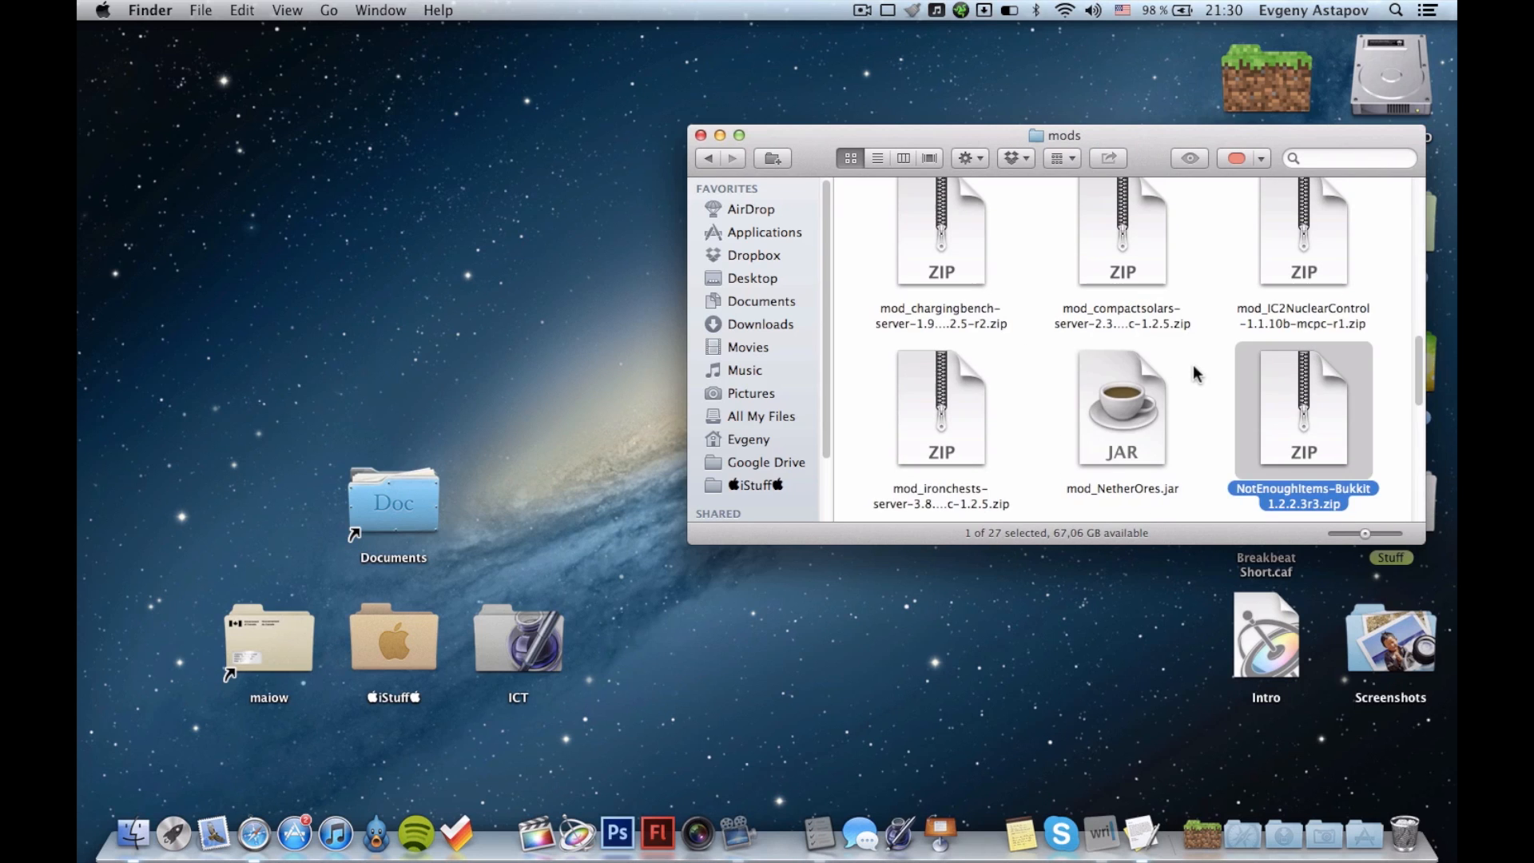
pyautogui.click(1134, 375)
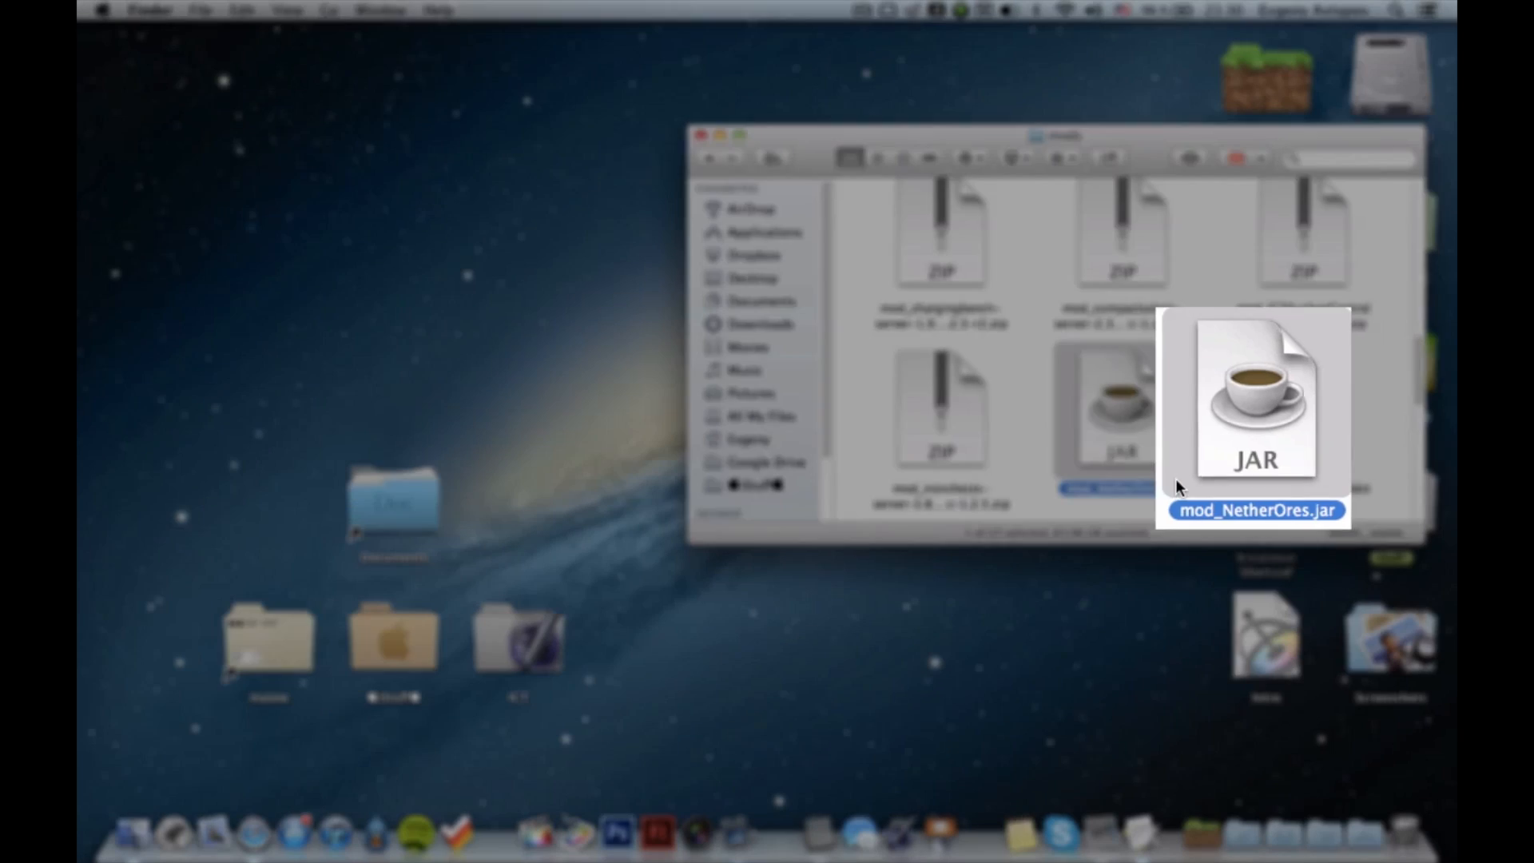
pyautogui.press('super+BackSpace')
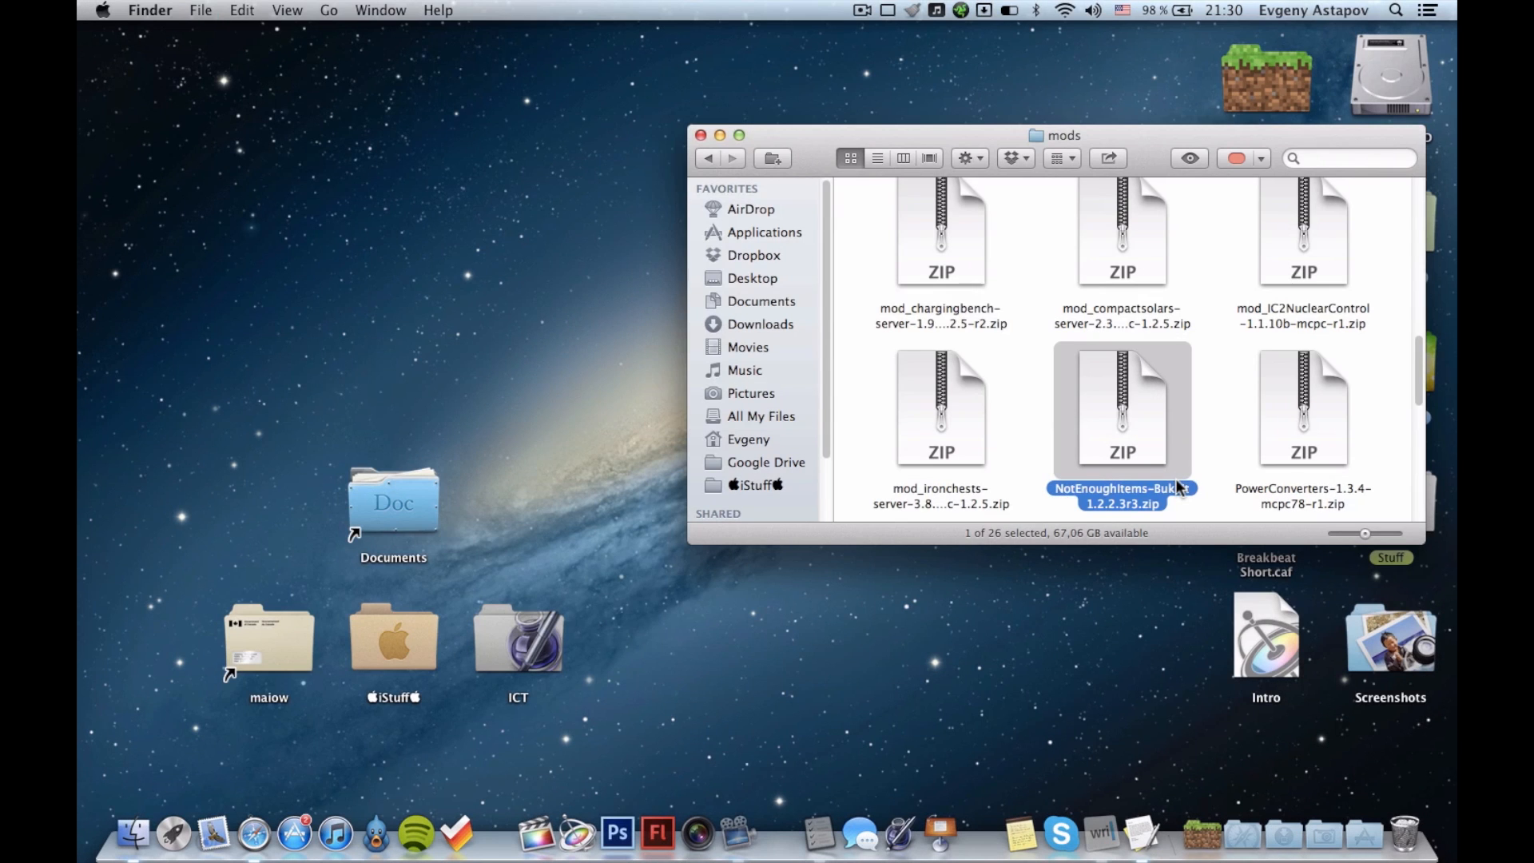
# Return to the Tekkit_Server_3 folder, view its remaining files, and close the folder window.
pyautogui.click(707, 158)
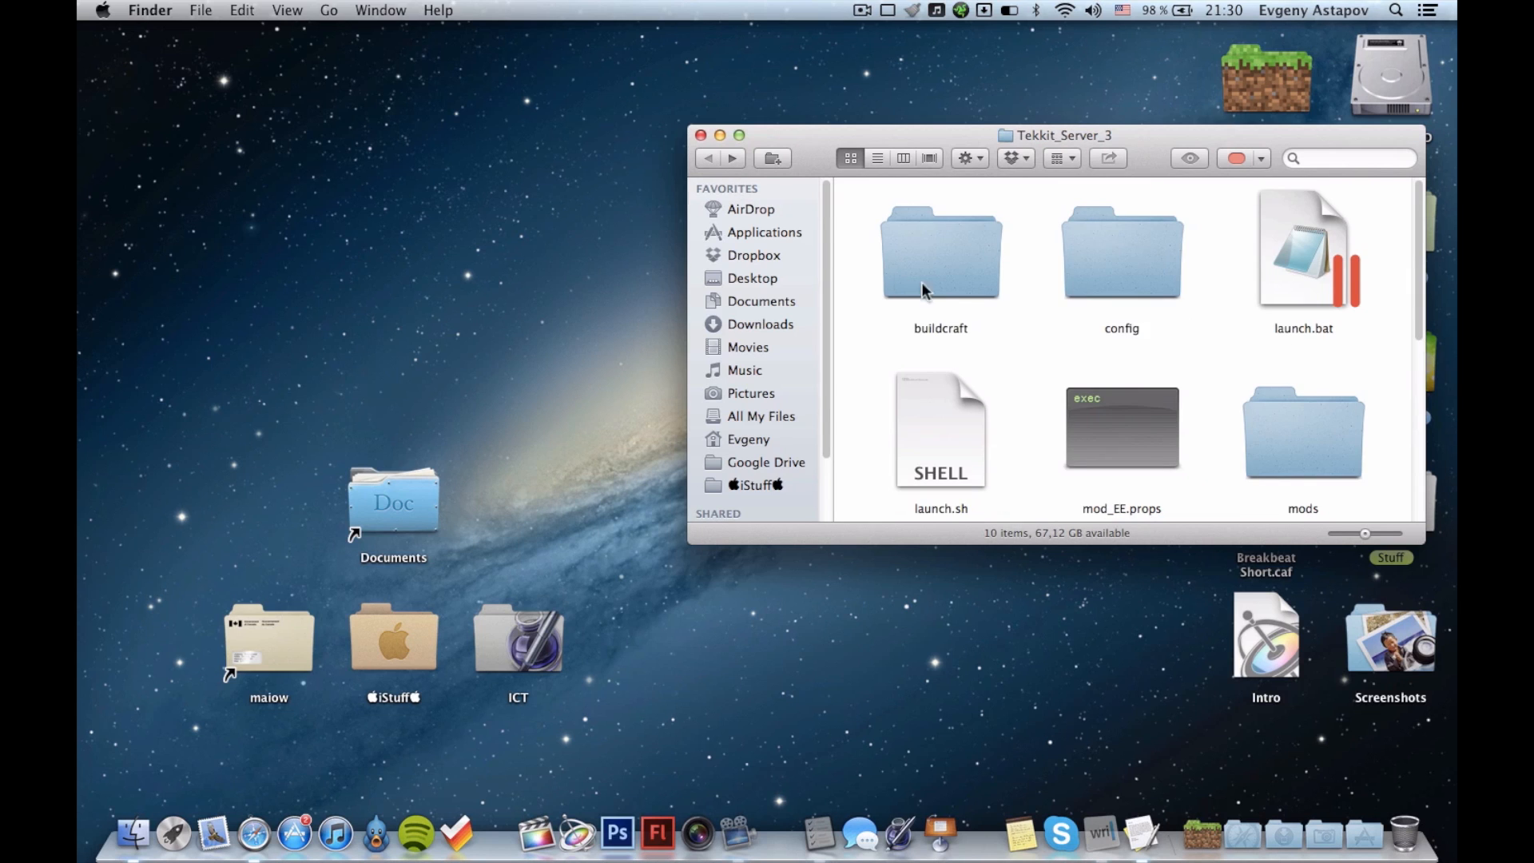
pyautogui.scroll(-5, 1090, 375)
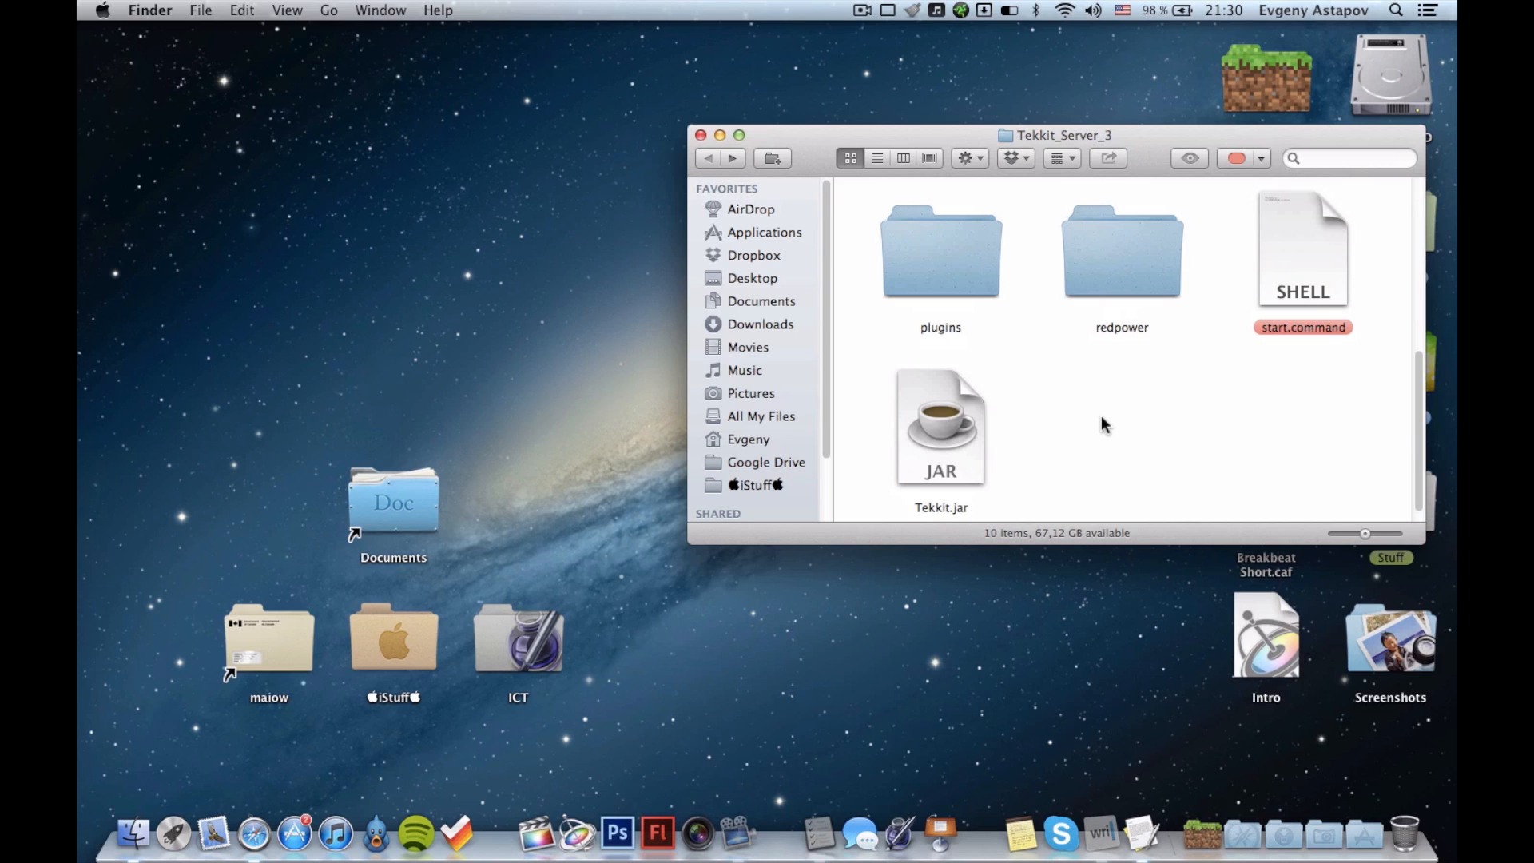
pyautogui.press('super+w')
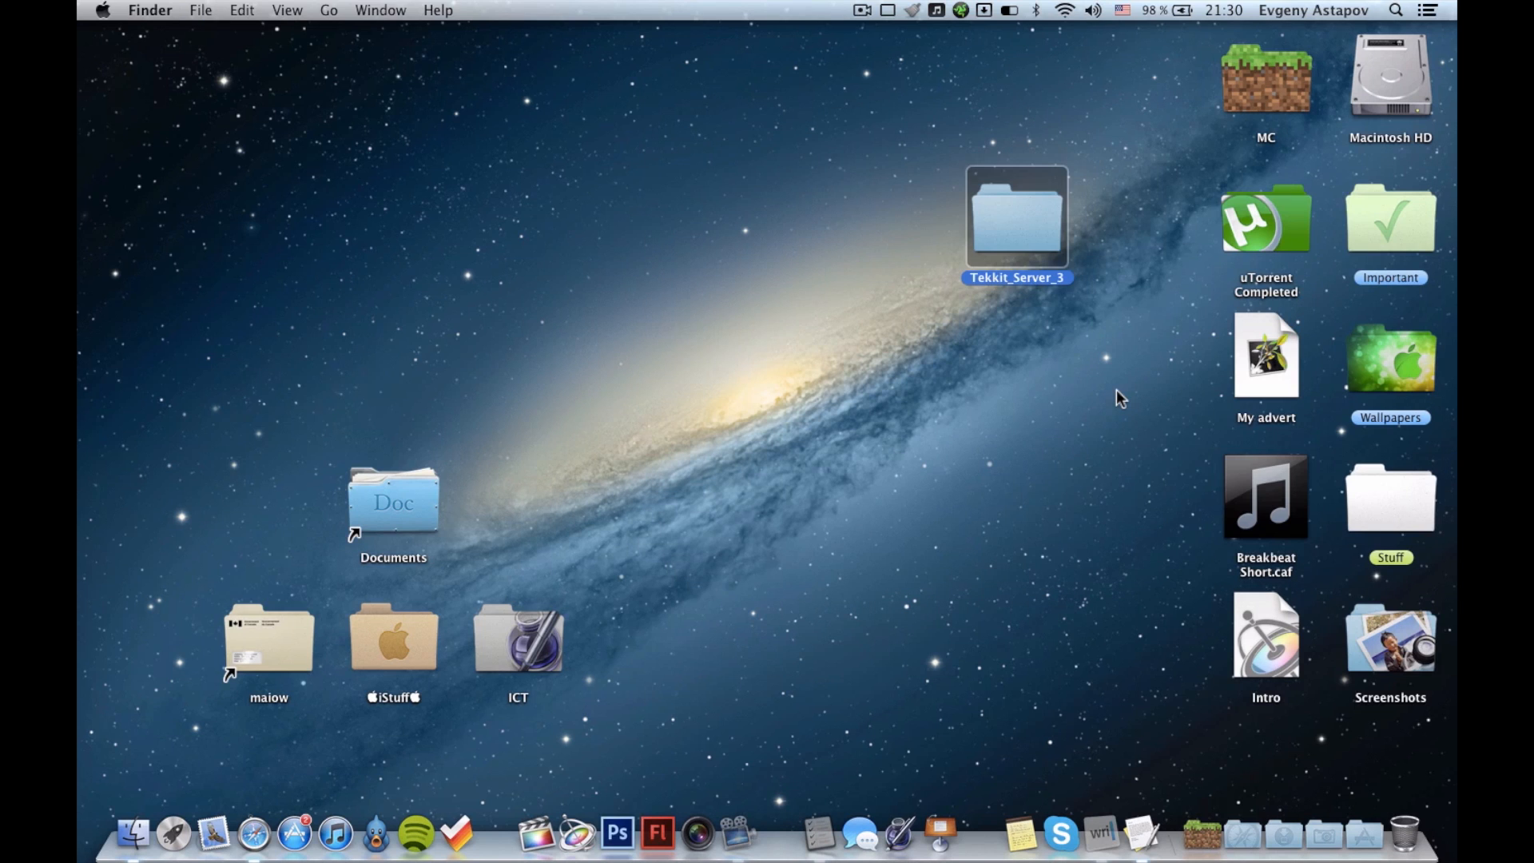
pyautogui.click(1116, 391)
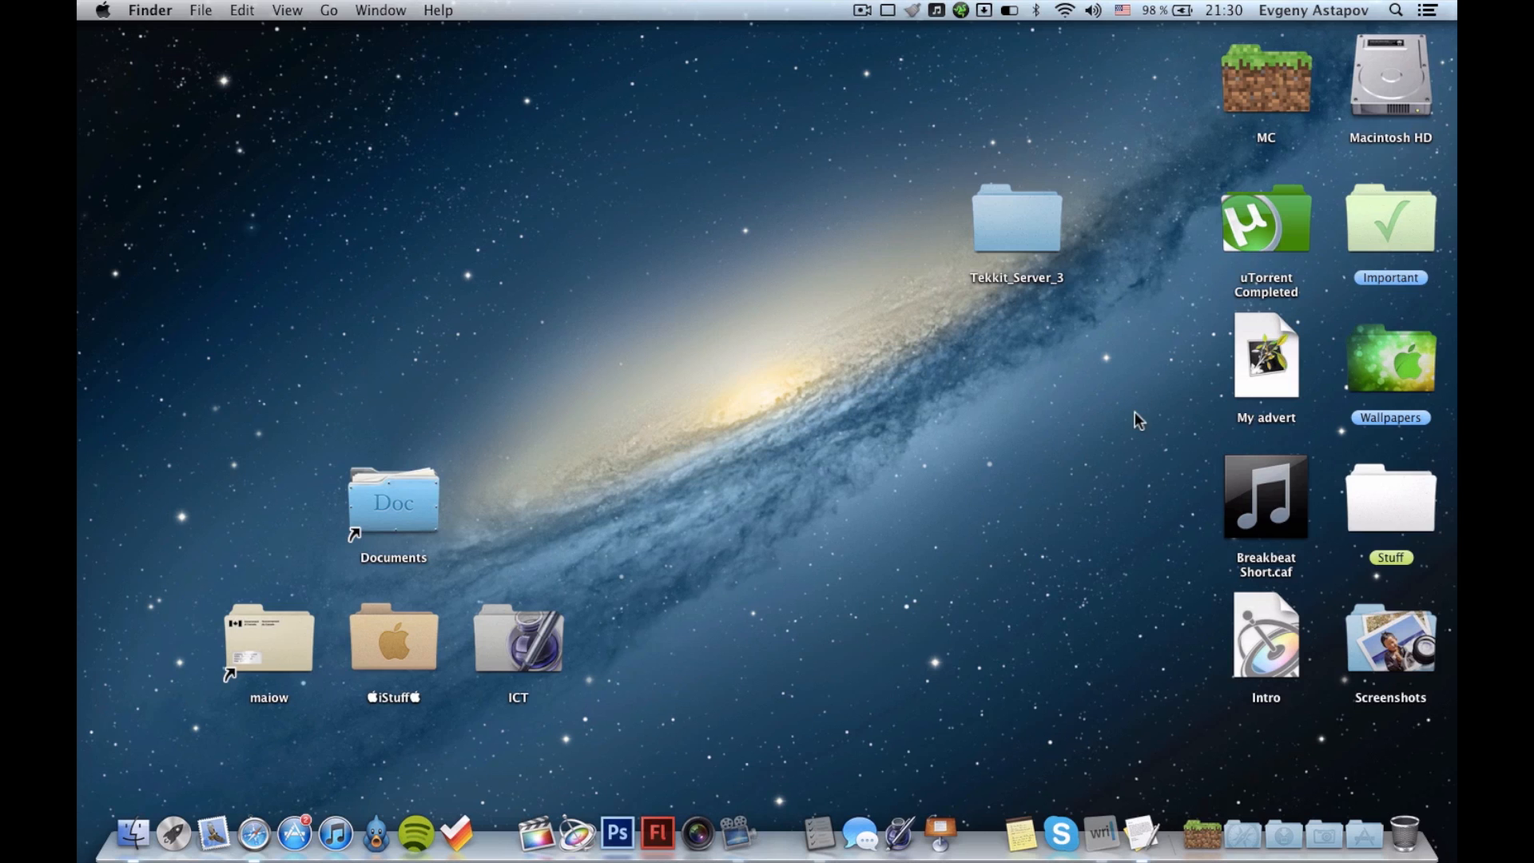
# Search Spotlight for "ha" and open LogMeIn Hamachi.
pyautogui.click(1391, 8)
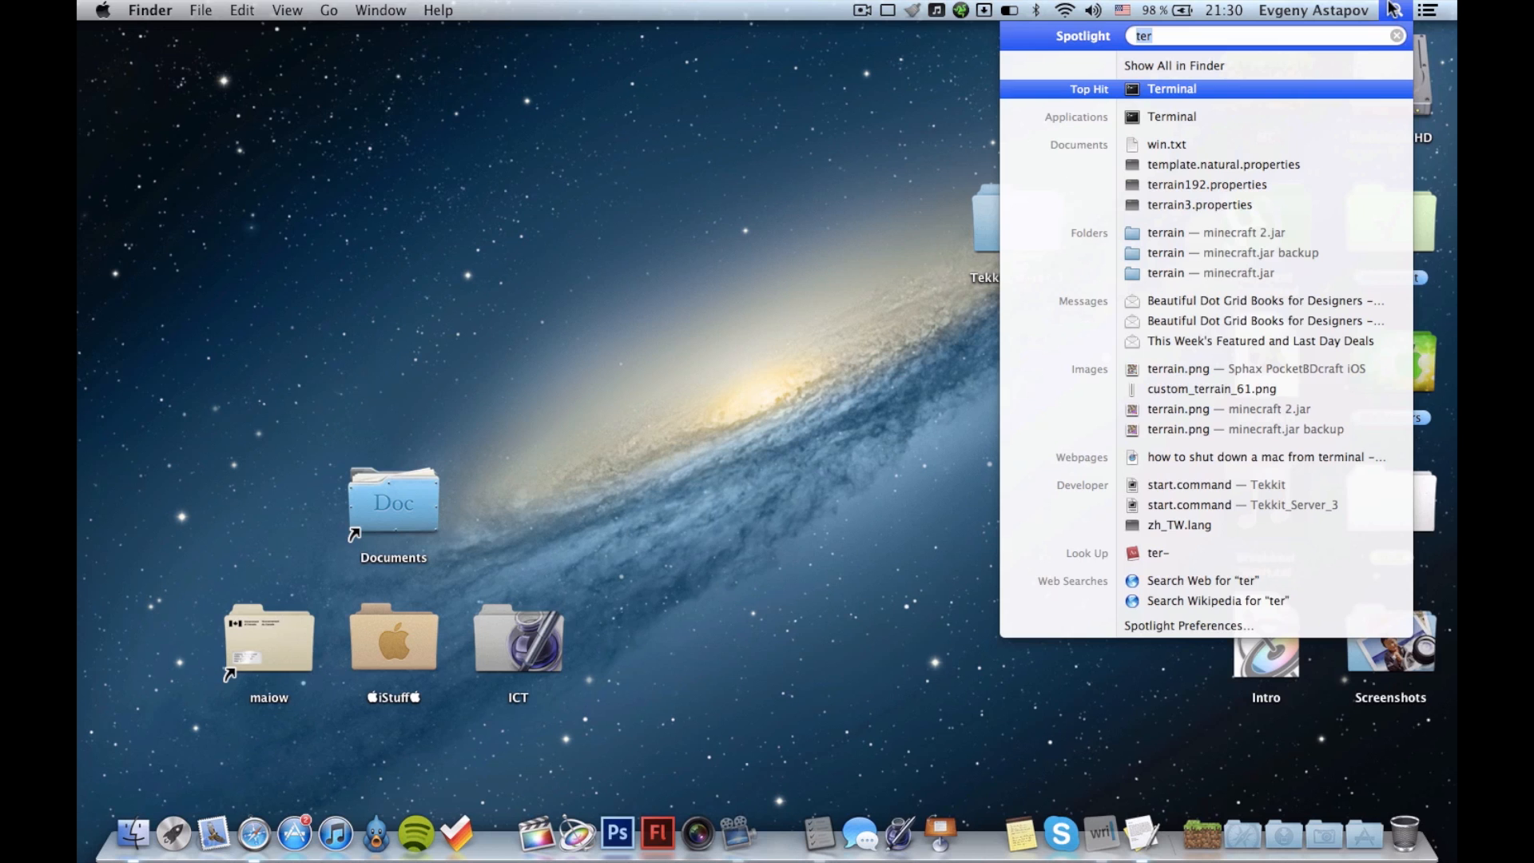
pyautogui.write('ha')
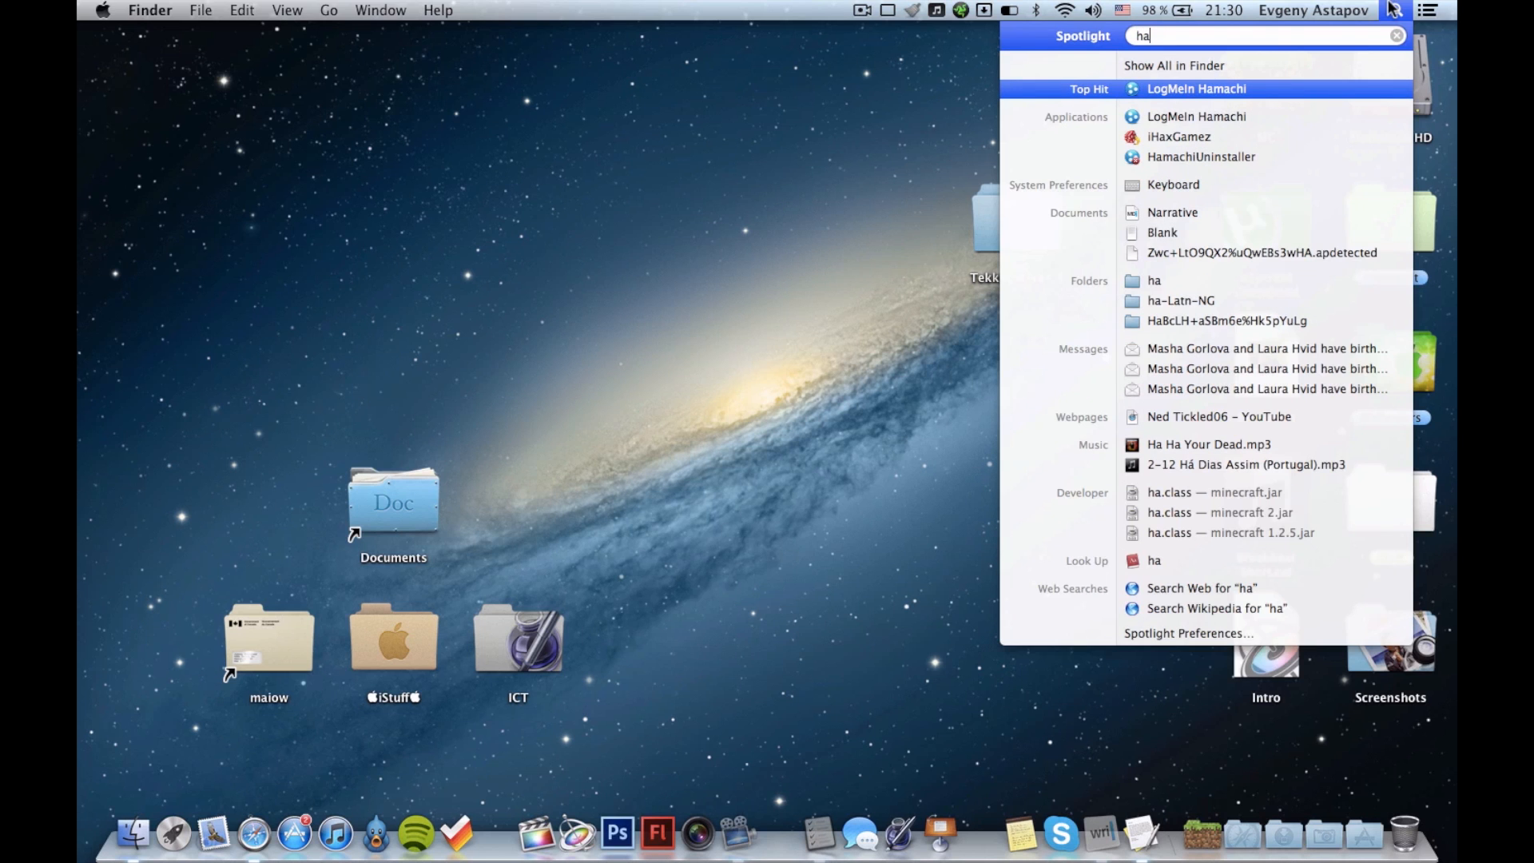
pyautogui.press('Return')
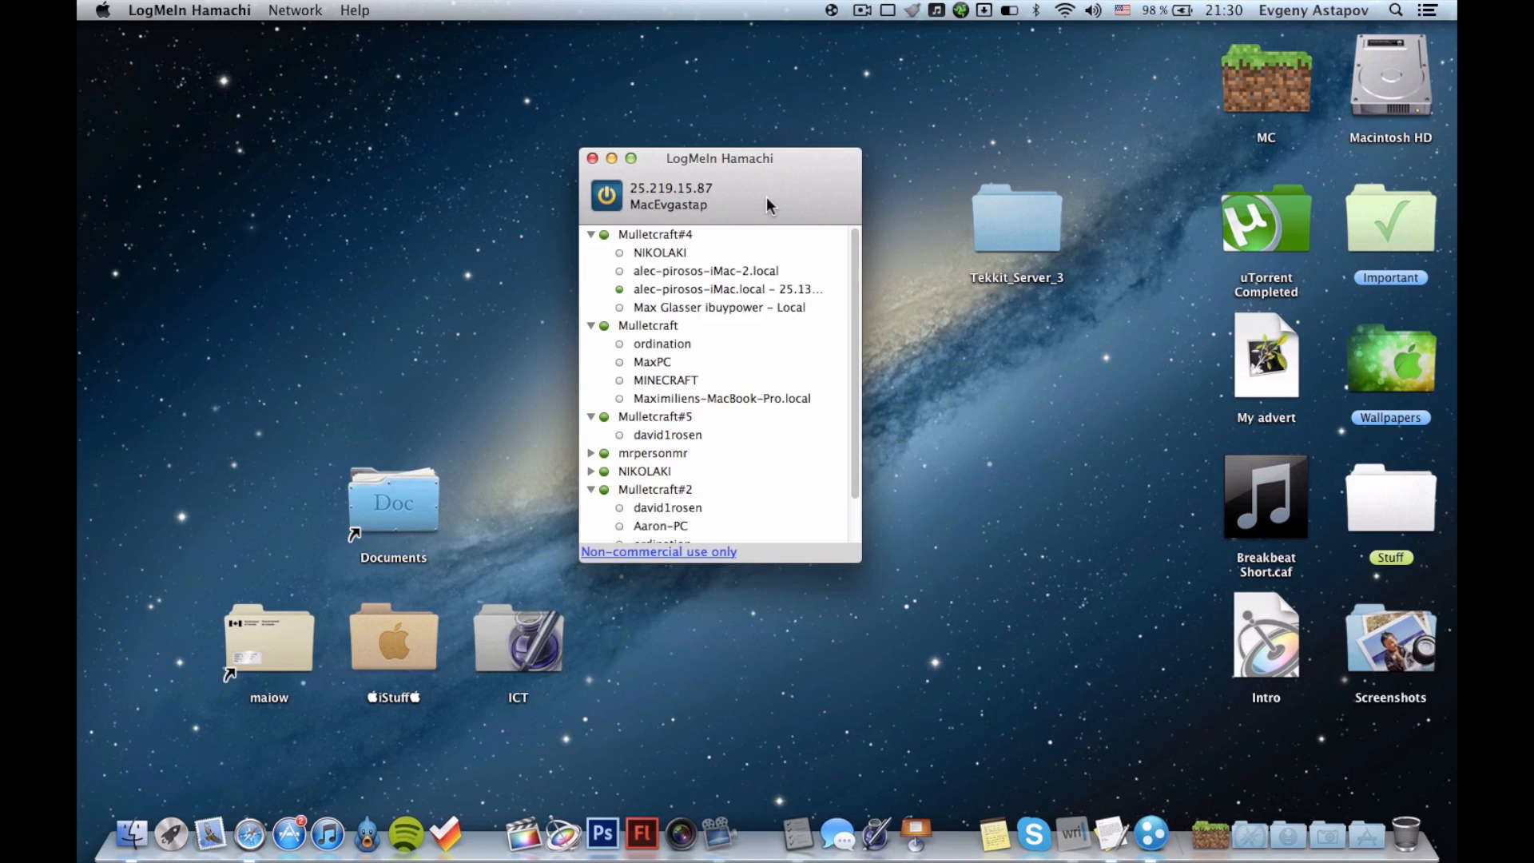
# Collapse the expanded networks Mulletcraft#4, Mulletcraft, Mulletcraft#5, Mulletcraft#2 and Mulletcraft#3 in the Hamachi list.
pyautogui.click(591, 234)
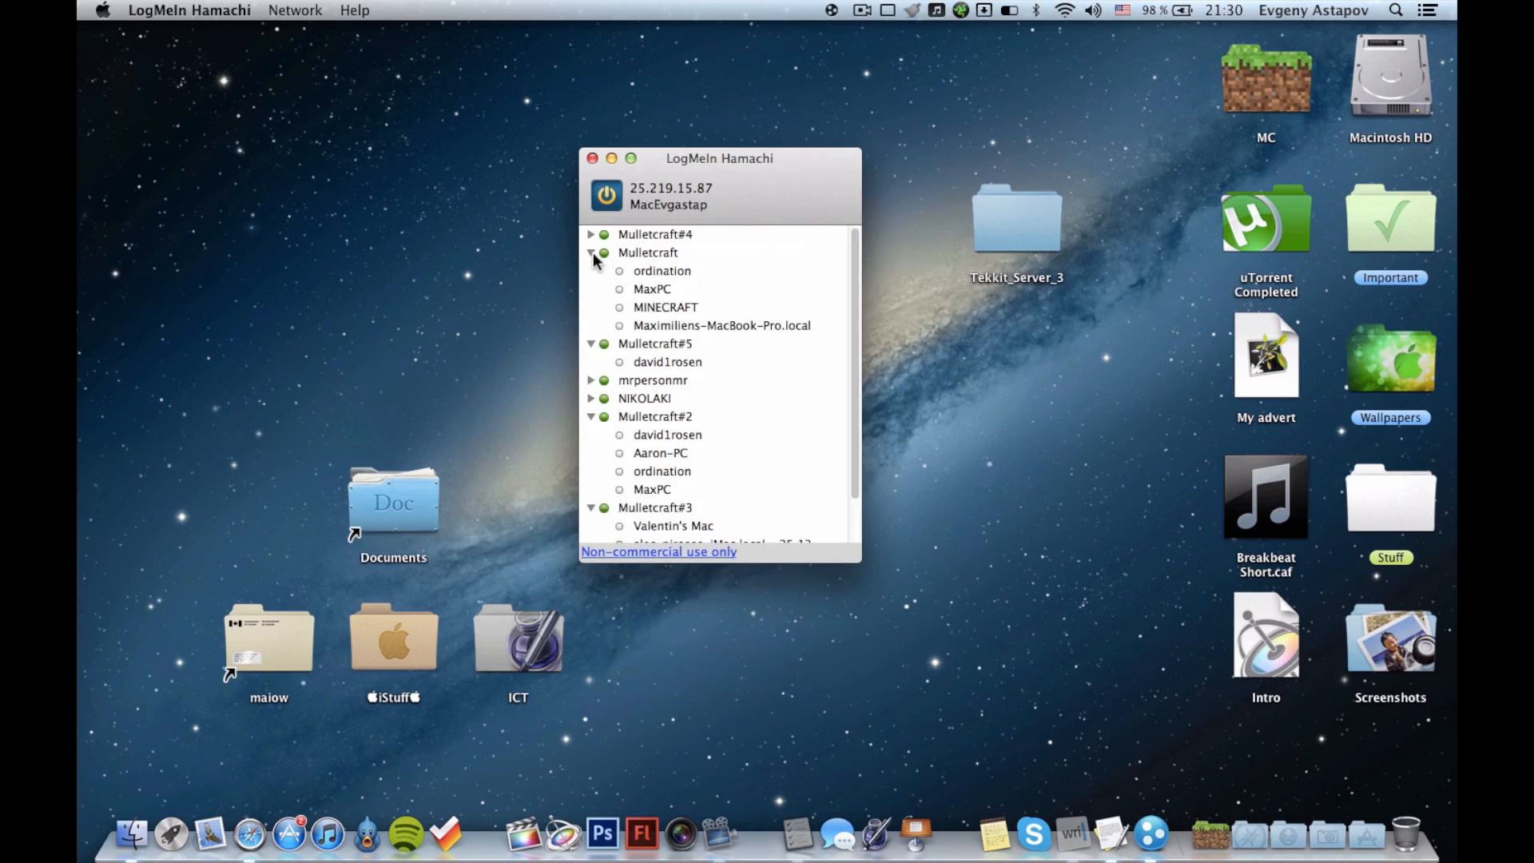
pyautogui.click(590, 252)
pyautogui.click(590, 271)
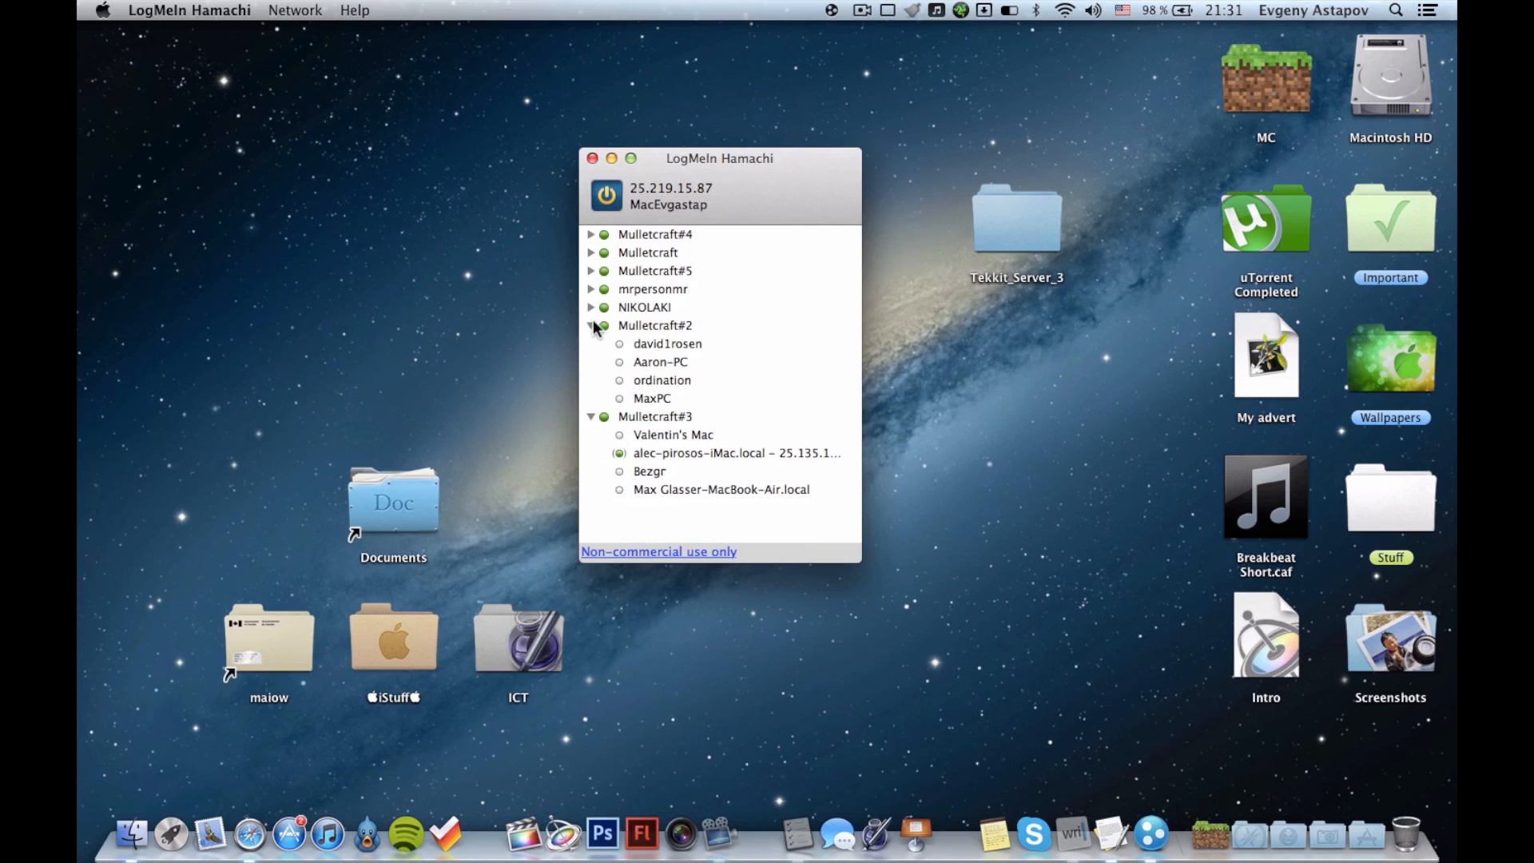
pyautogui.click(590, 325)
pyautogui.click(590, 344)
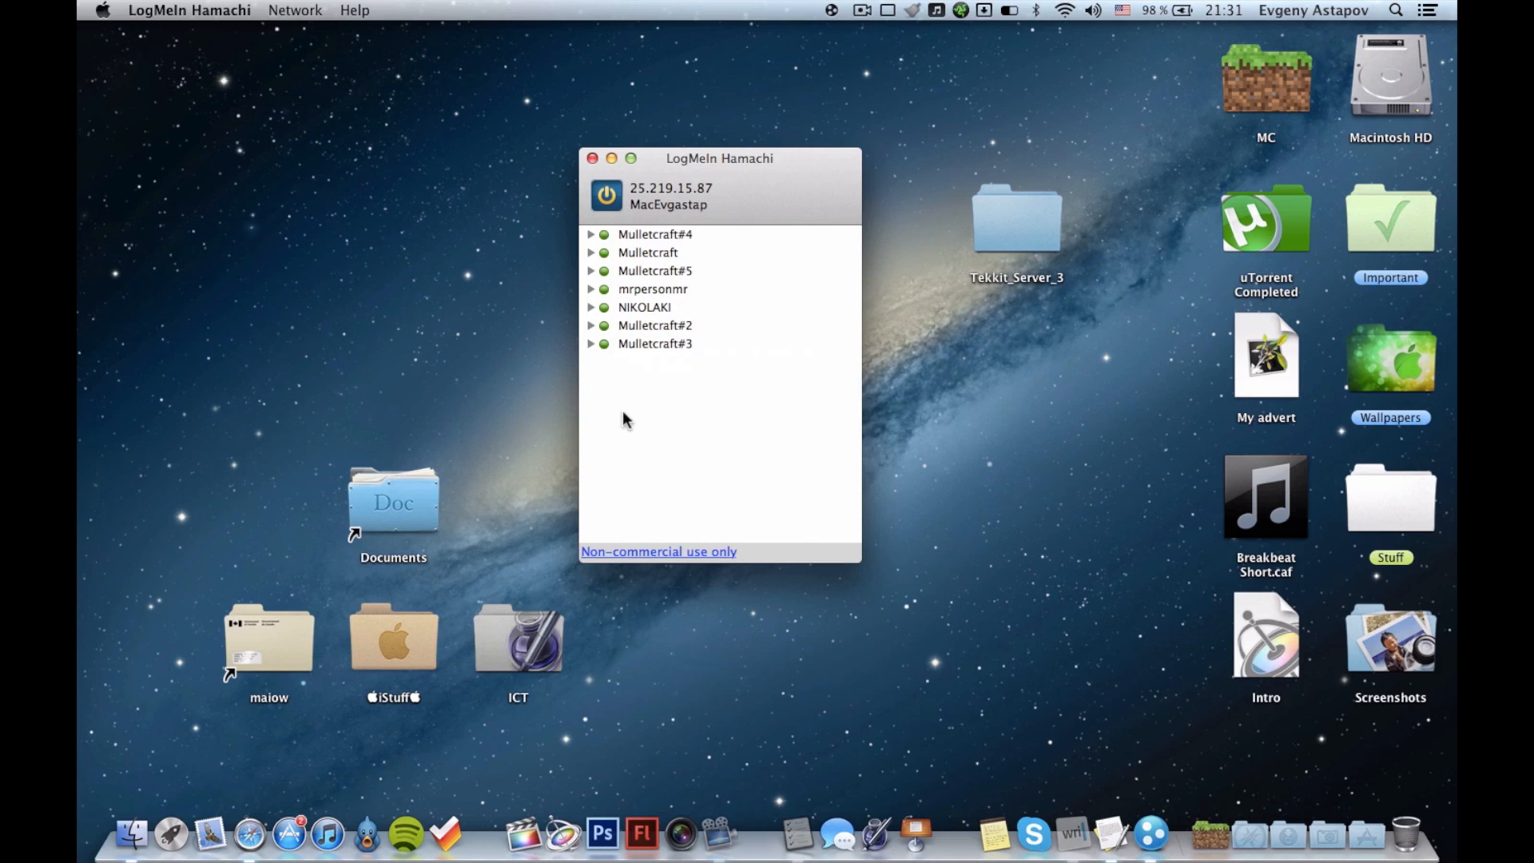
# Look at the option for creating a new Hamachi network and close the Hamachi window.
pyautogui.click(284, 10)
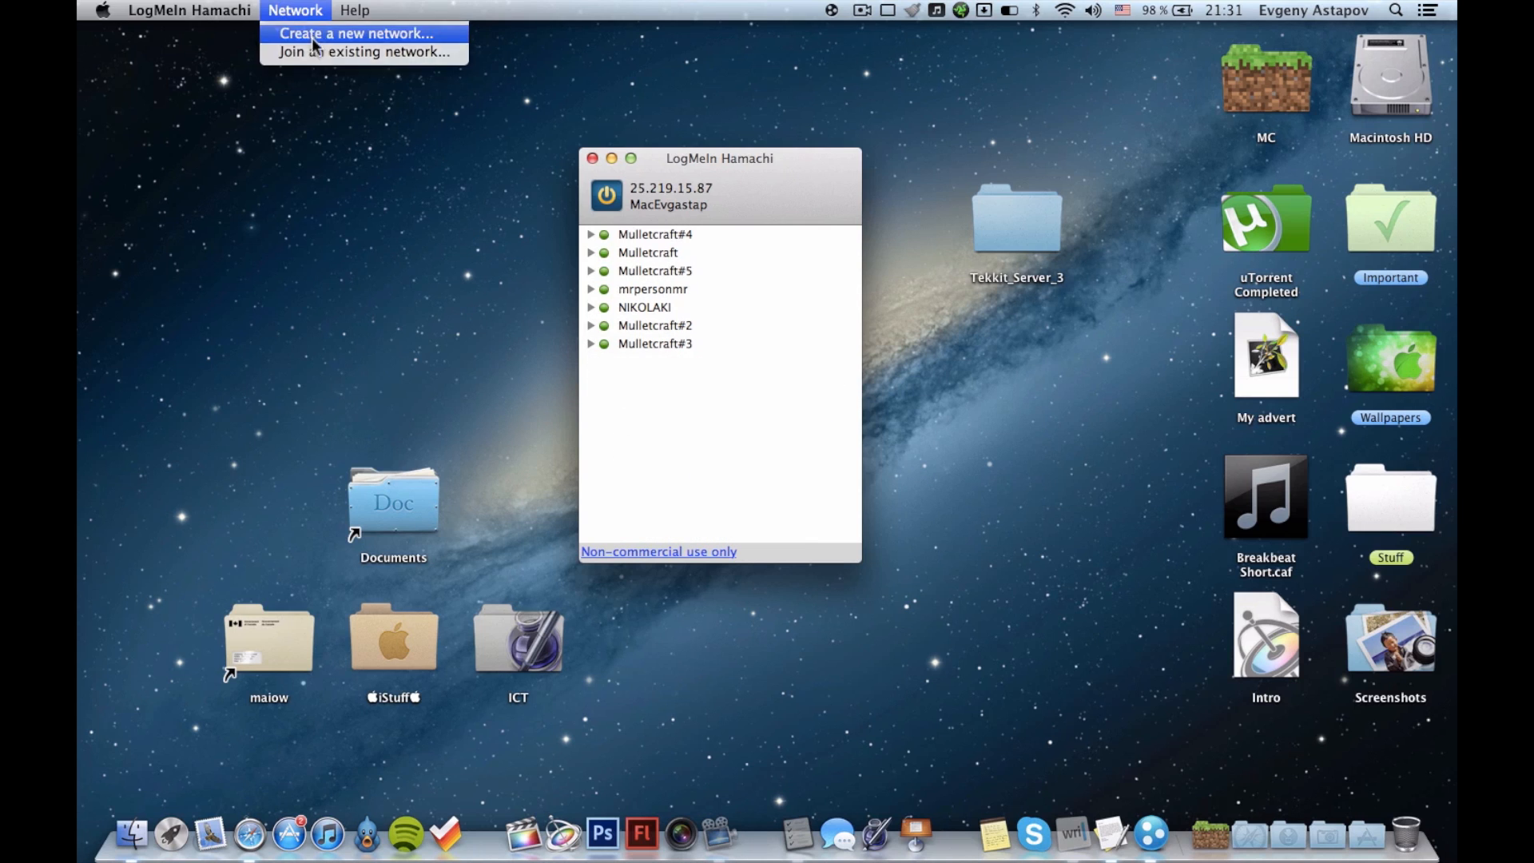
pyautogui.click(312, 36)
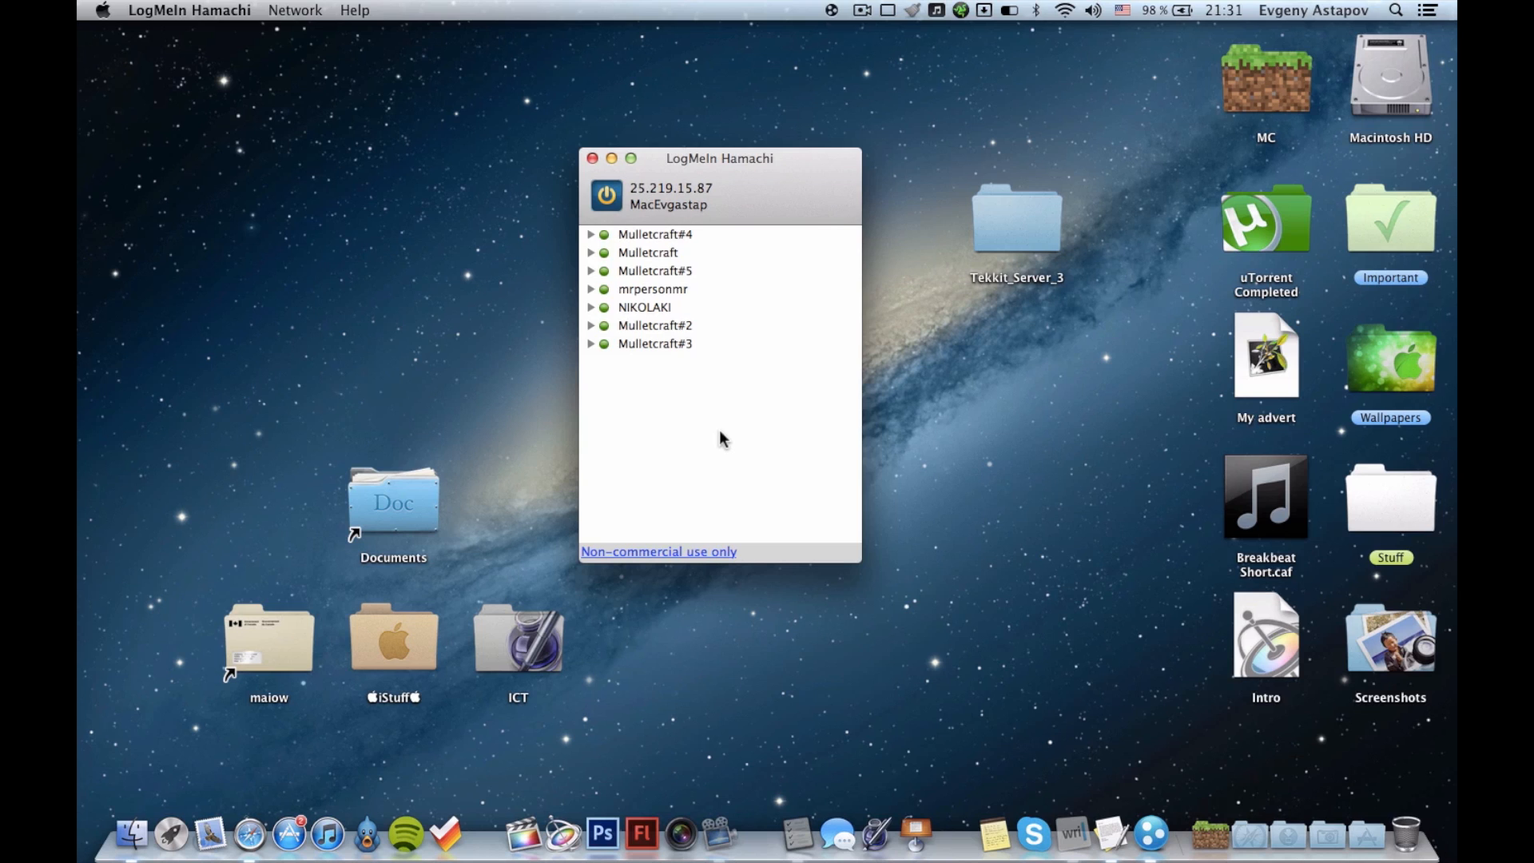
pyautogui.click(592, 158)
# Reopen the Tekkit_Server_3 folder, and briefly check the Mulletcraft#3 network in Hamachi before hiding it.
pyautogui.doubleClick(1018, 212)
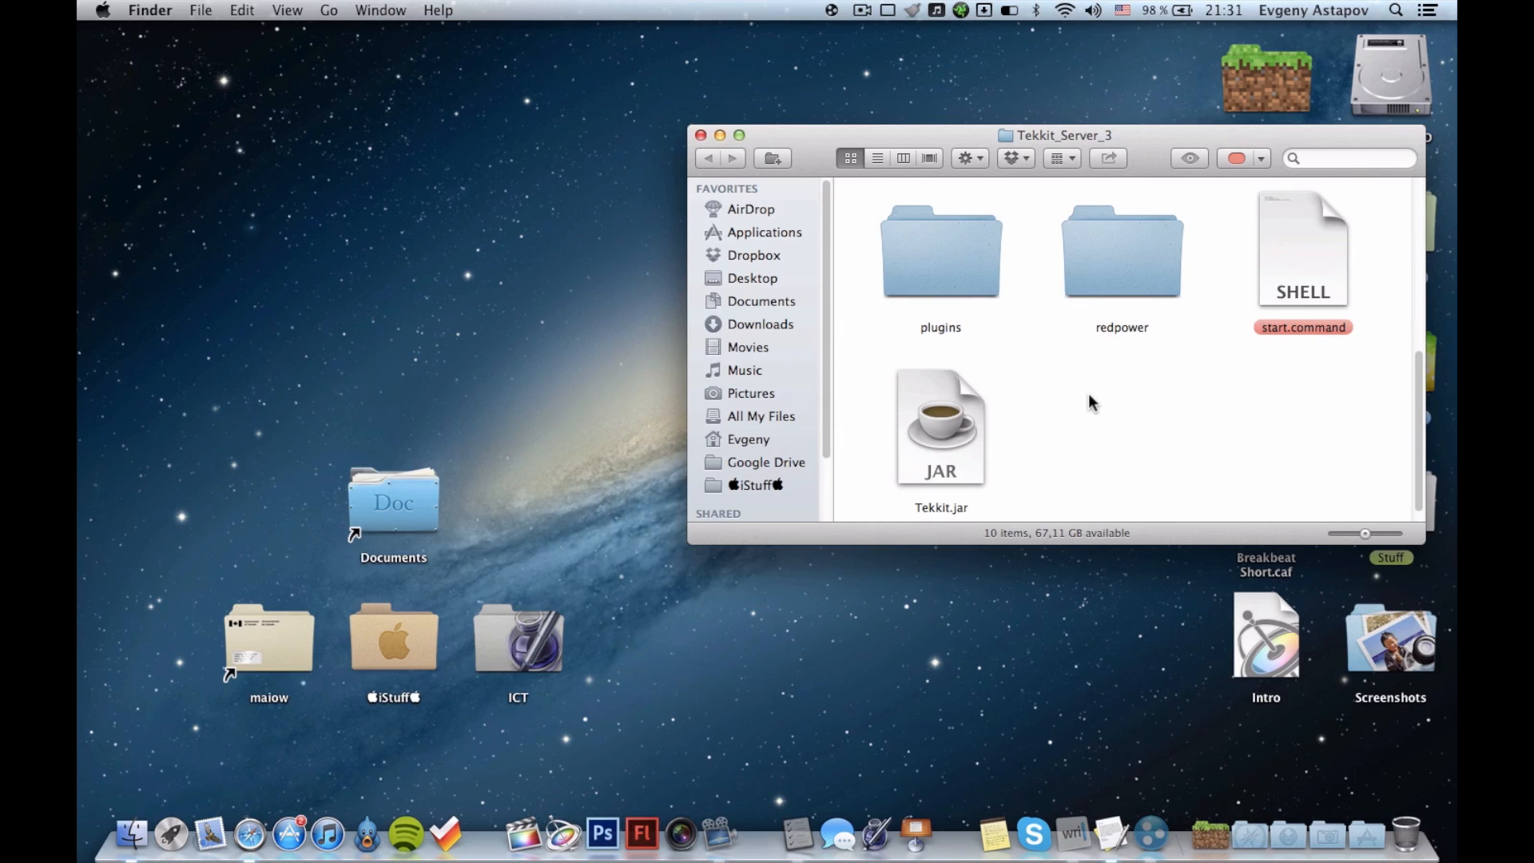
pyautogui.click(1151, 833)
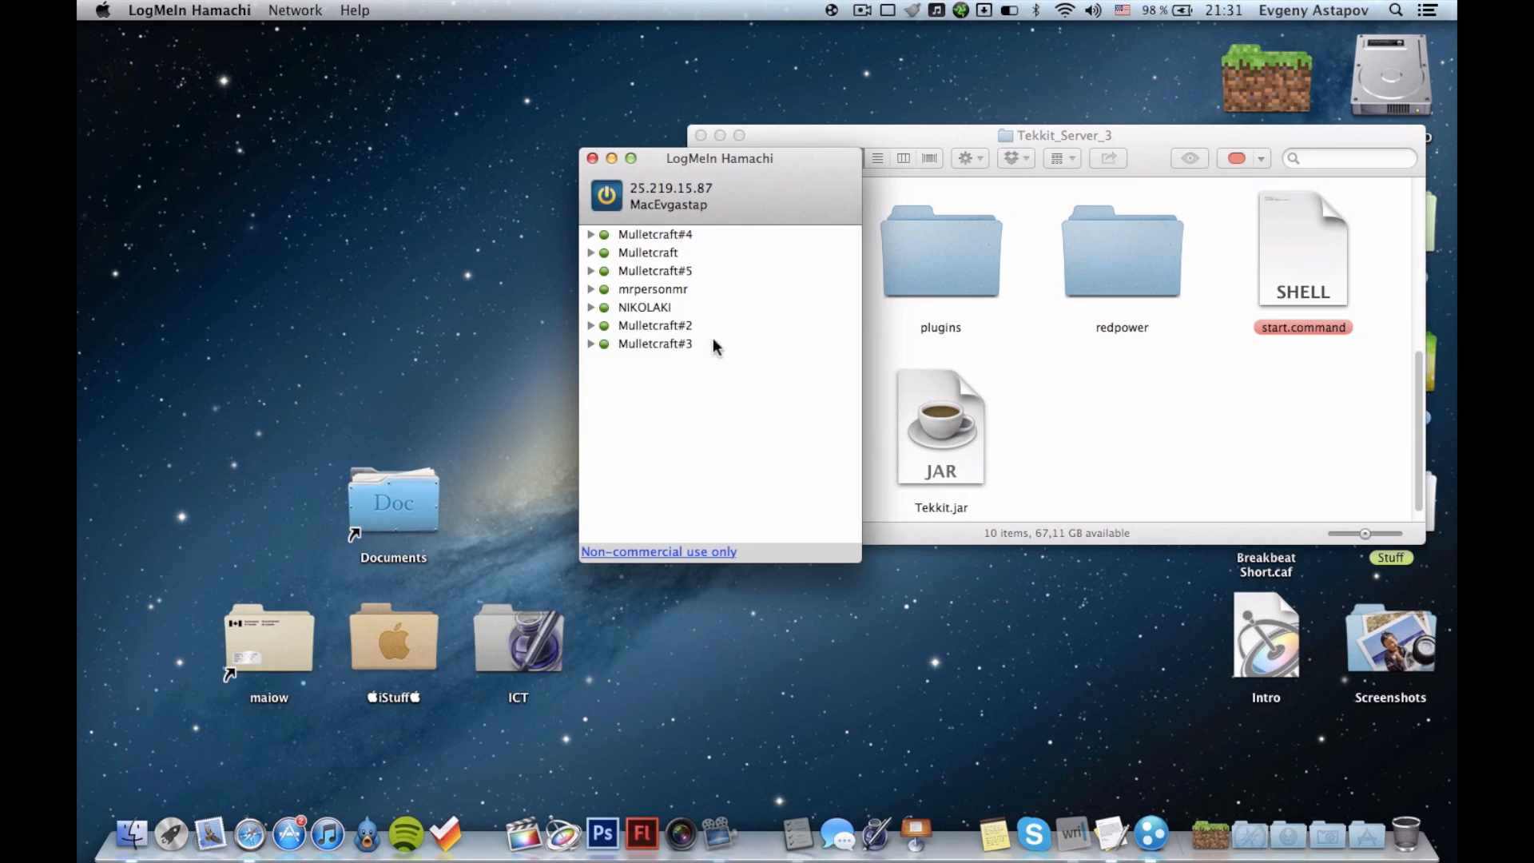
pyautogui.click(591, 344)
pyautogui.click(591, 344)
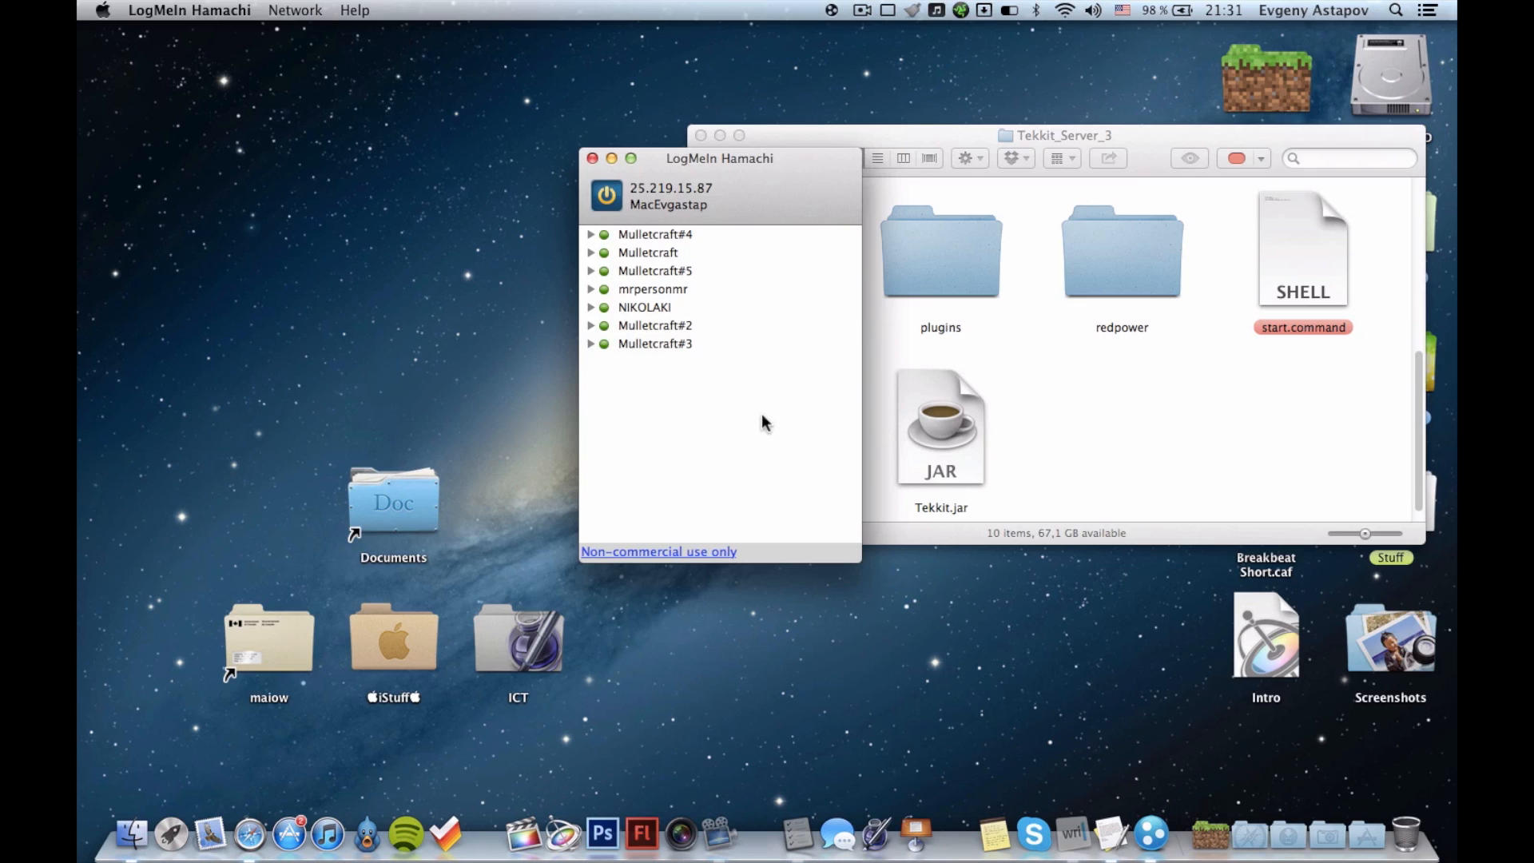
pyautogui.press('super+h')
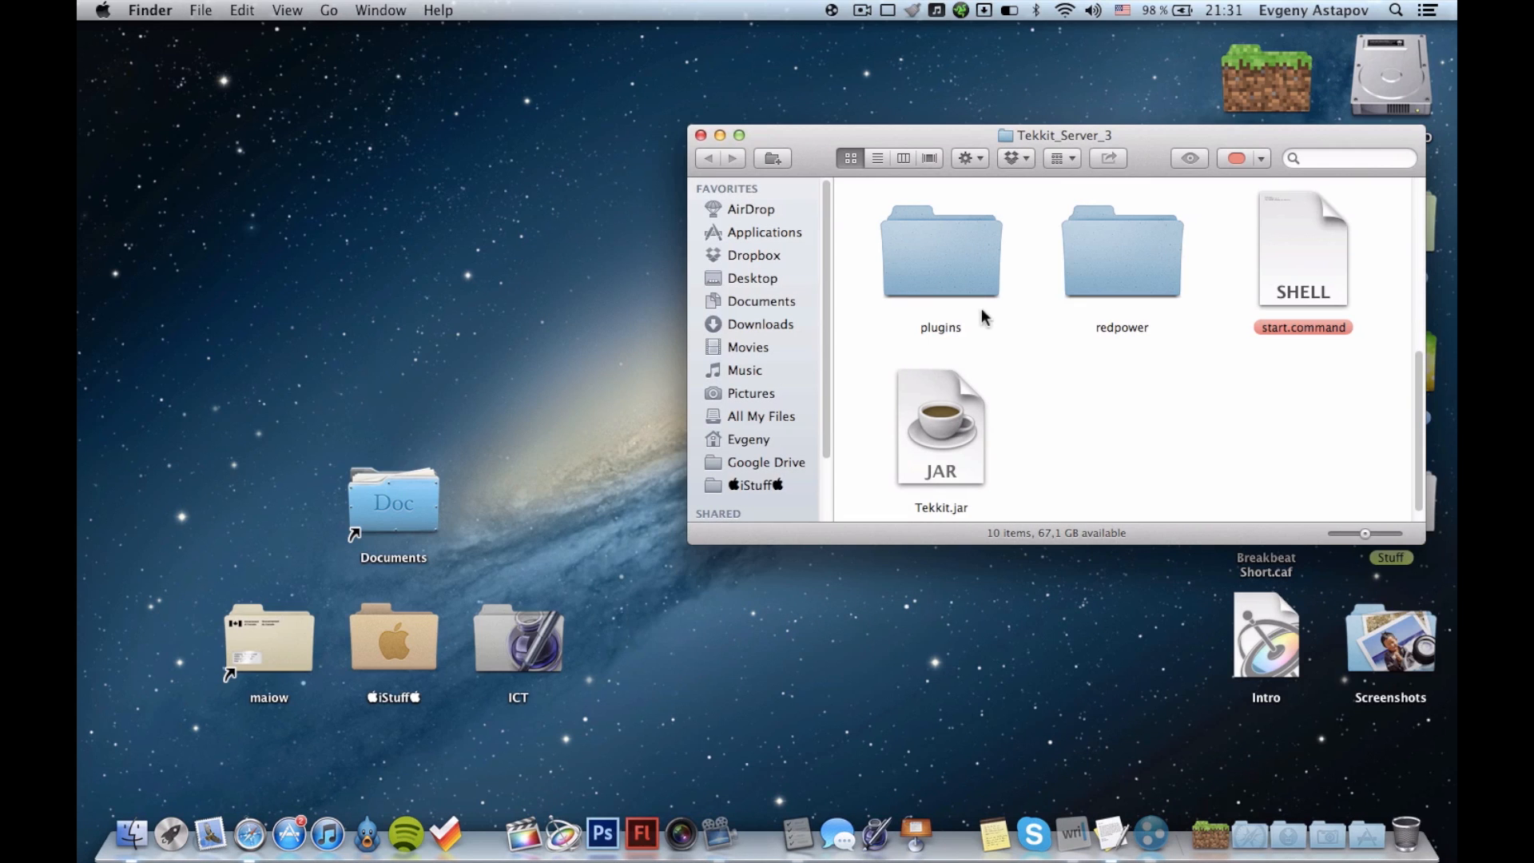
pyautogui.scroll(1, 1138, 386)
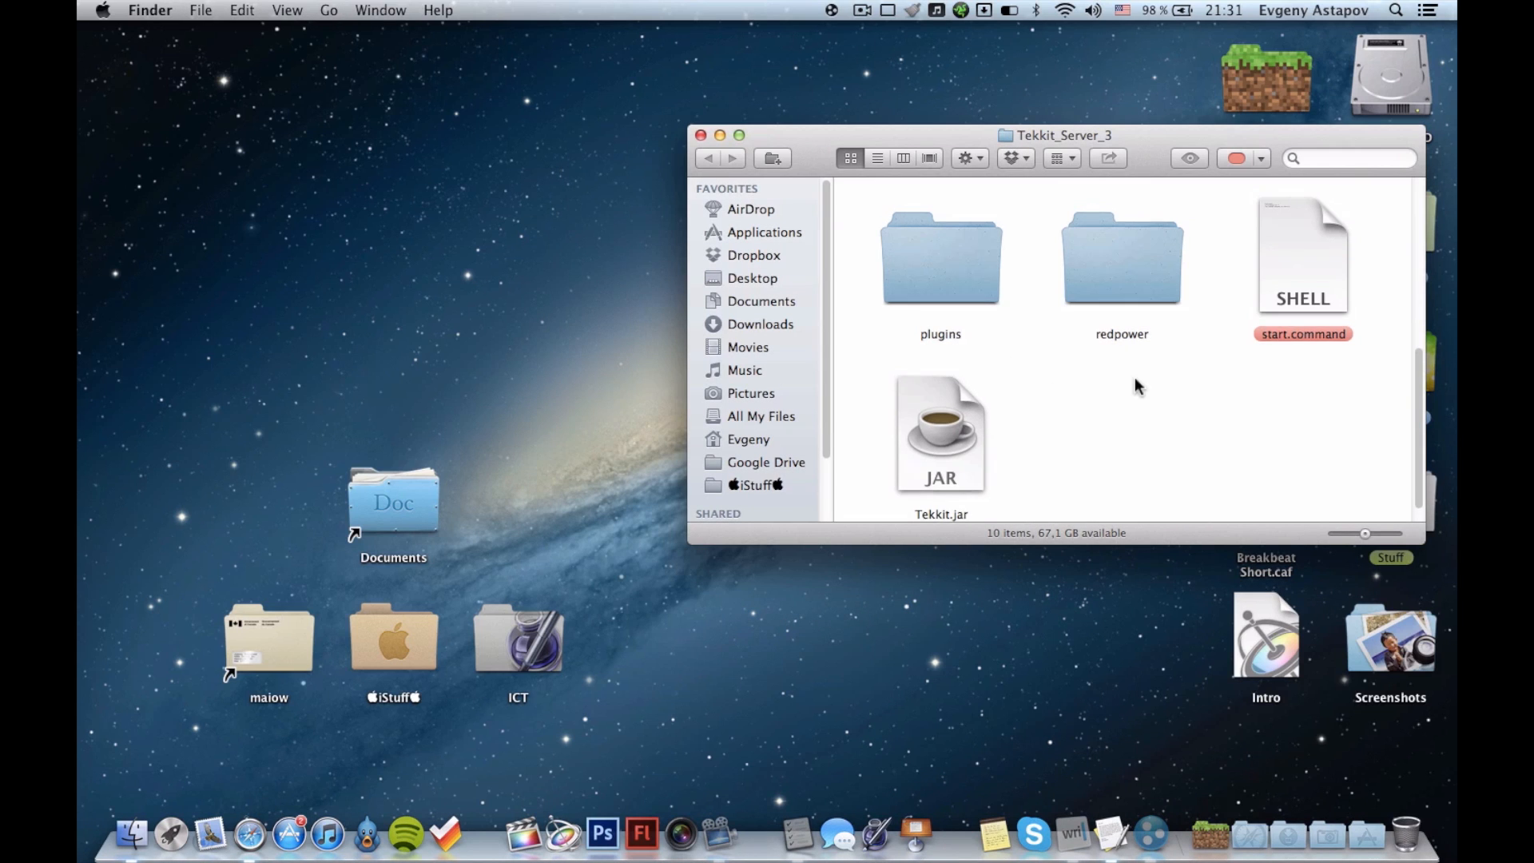
# Run start.command from the Tekkit_Server_3 folder to start the server.
pyautogui.scroll(4, 1138, 386)
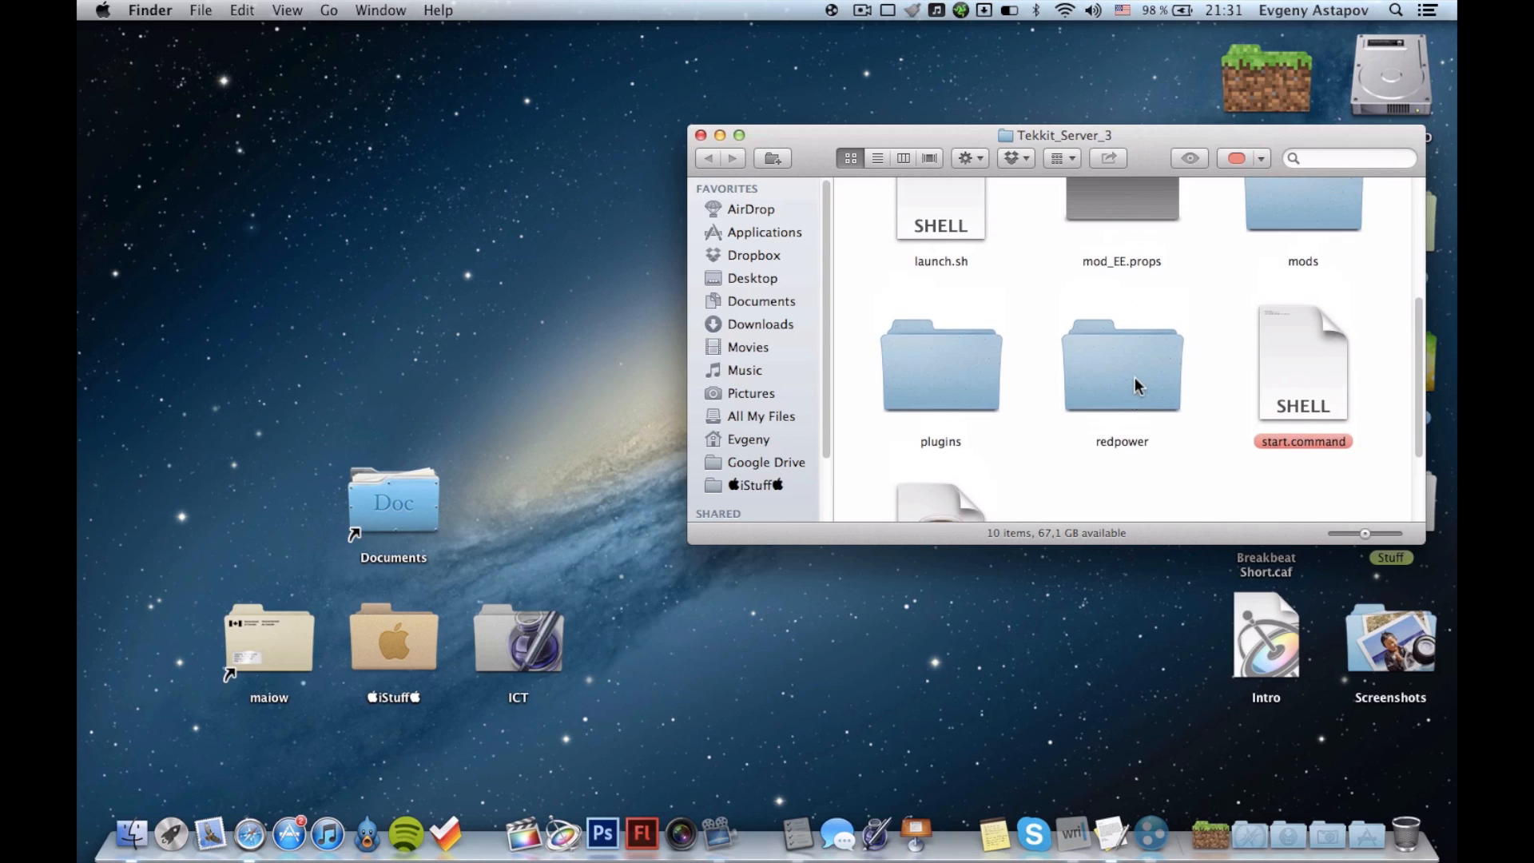
pyautogui.scroll(5, 1138, 386)
pyautogui.scroll(-10, 1138, 386)
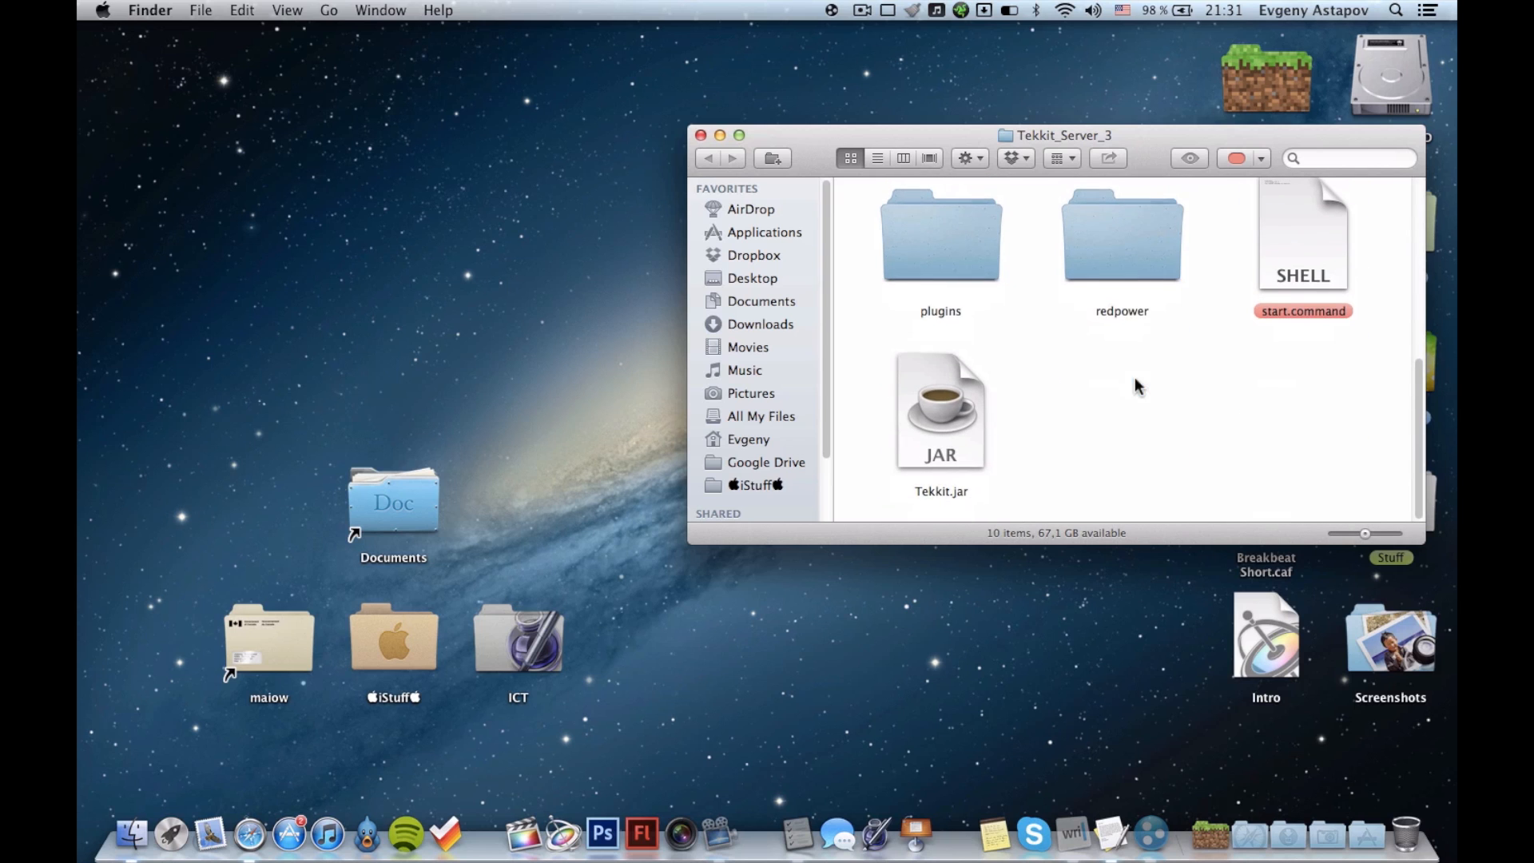
pyautogui.click(1304, 212)
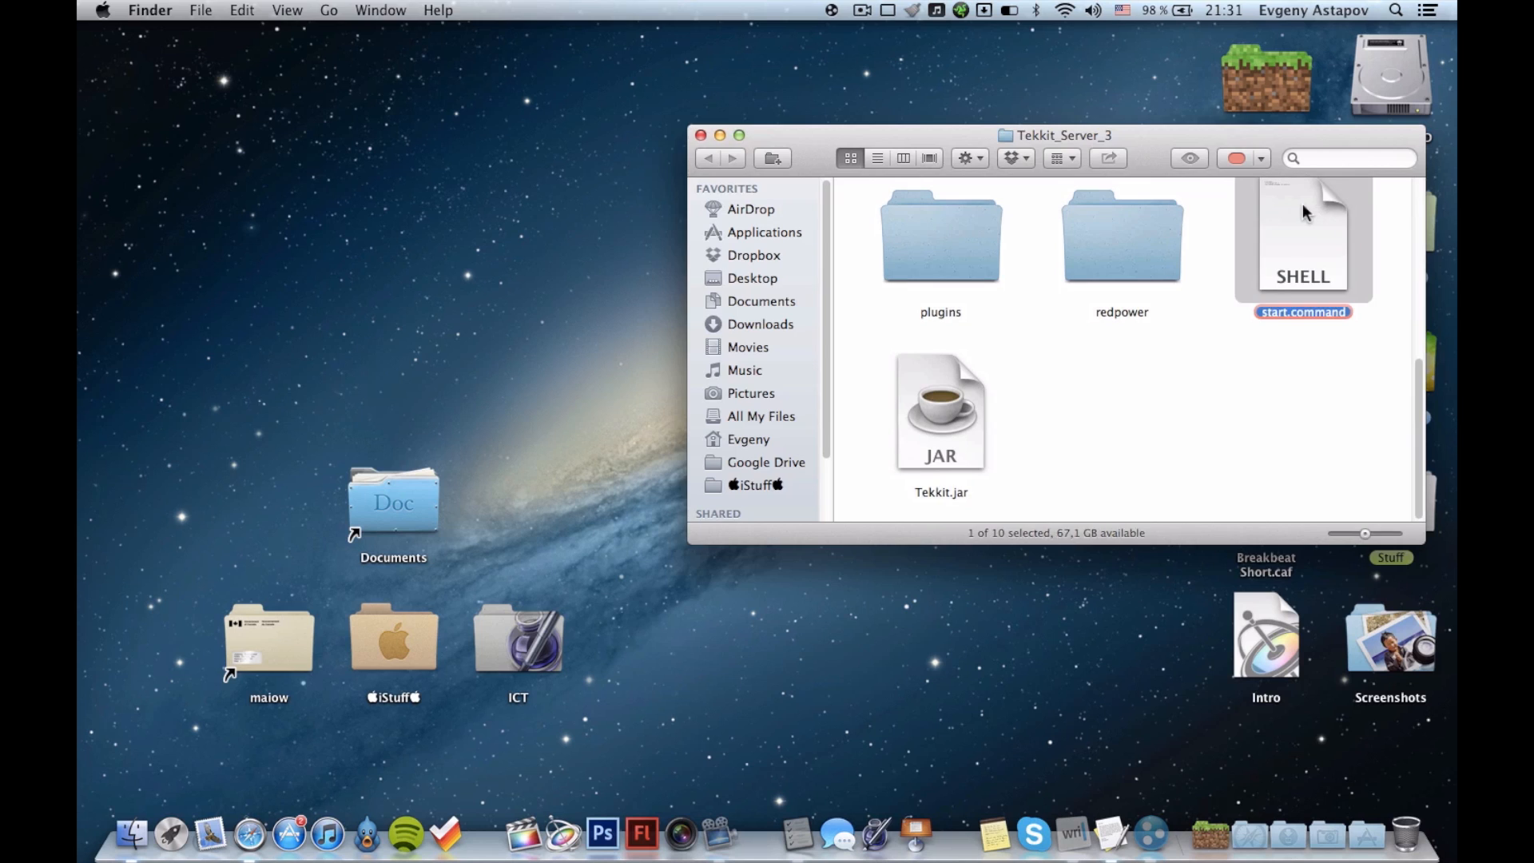
pyautogui.doubleClick(1304, 211)
pyautogui.click(1234, 404)
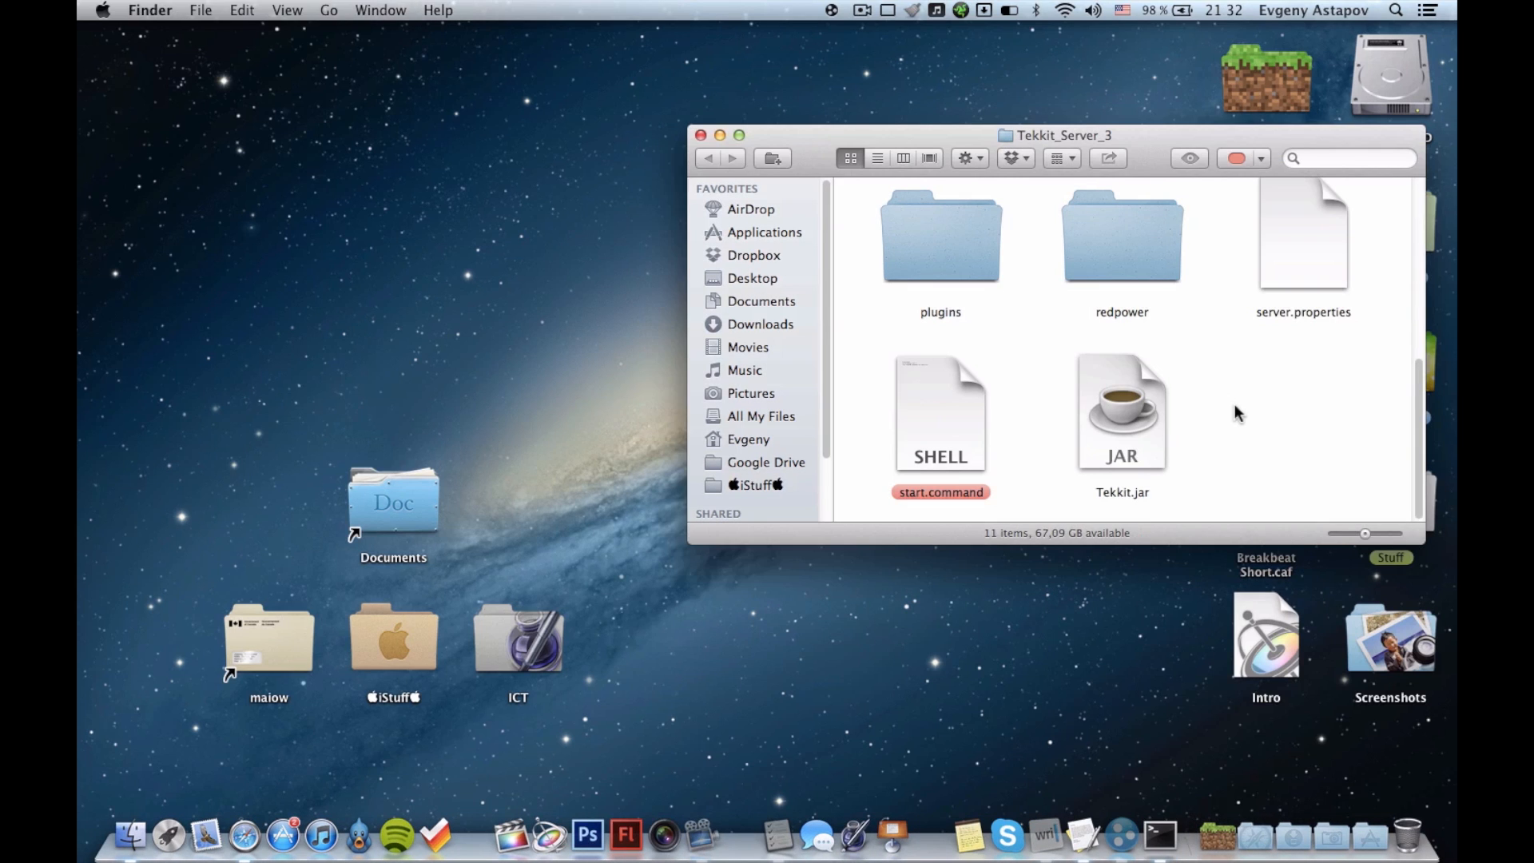
# Open server.properties and highlight the world name in its level-name line.
pyautogui.click(1300, 234)
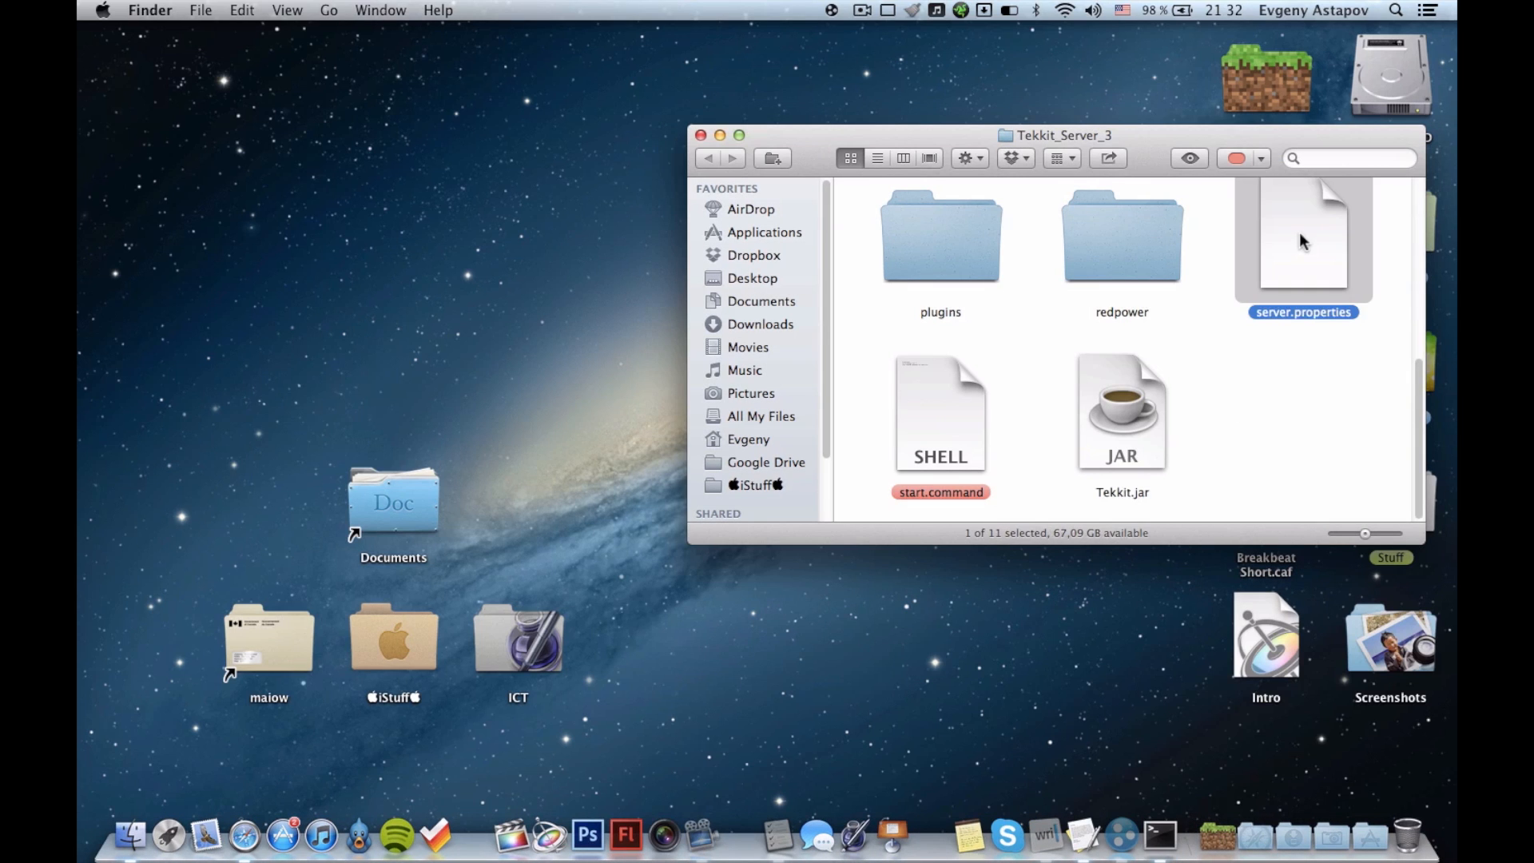
pyautogui.doubleClick(1300, 239)
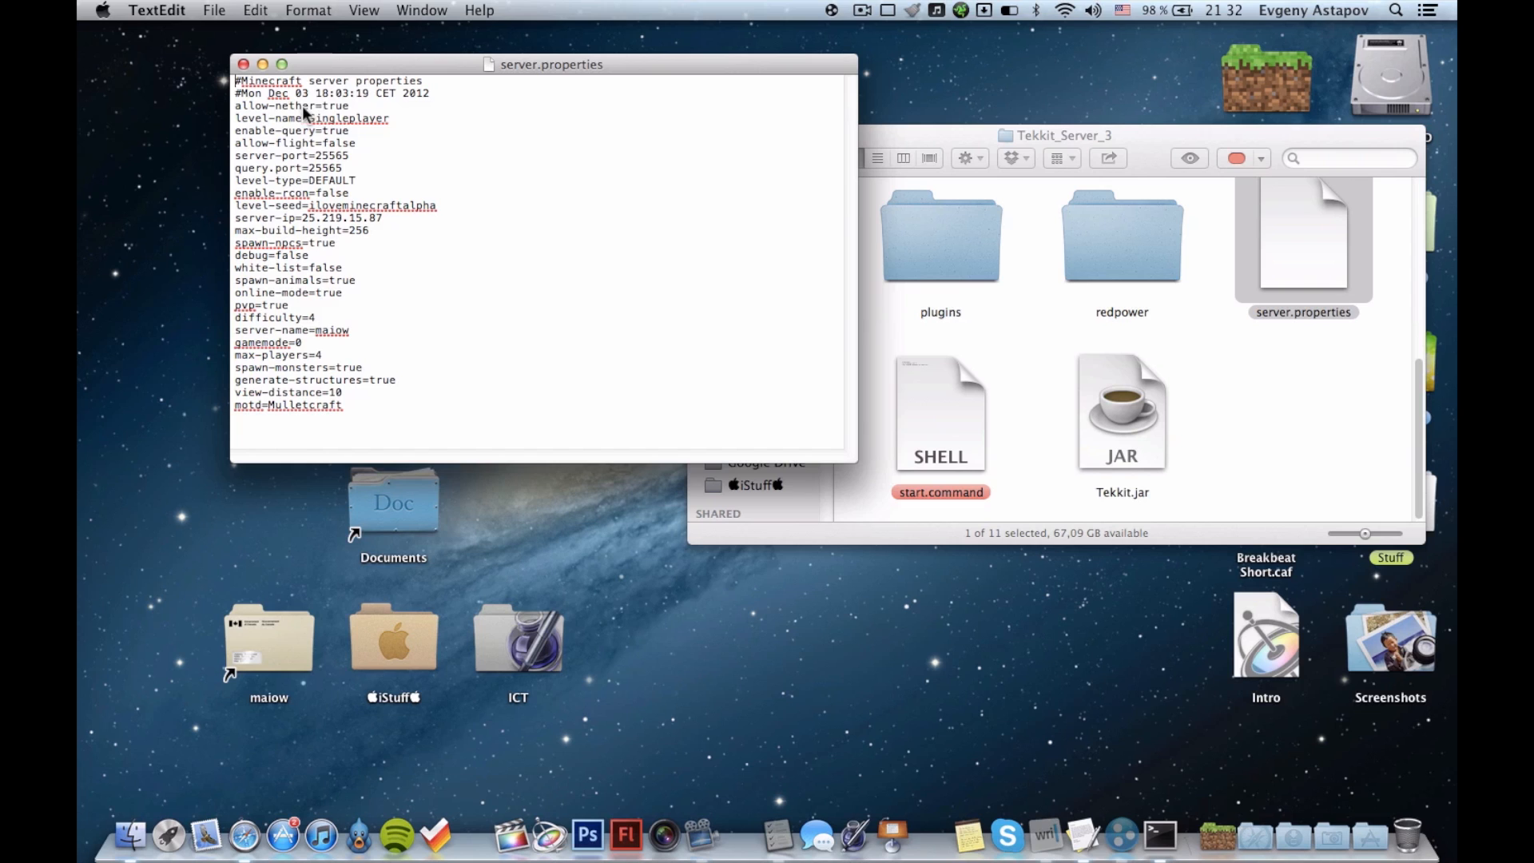
pyautogui.moveTo(310, 114); pyautogui.dragTo(415, 118)
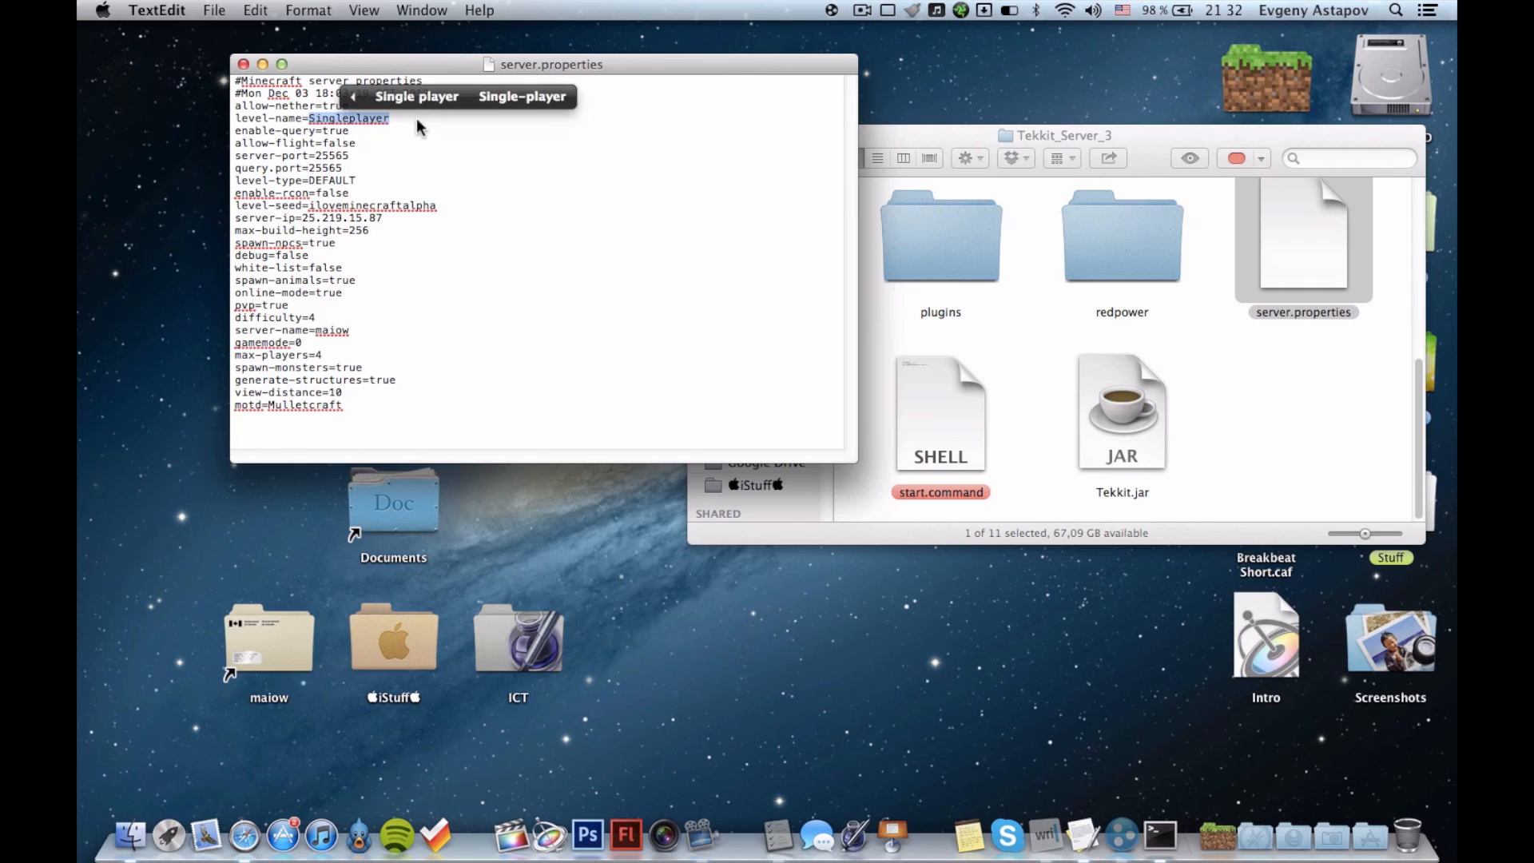
pyautogui.click(417, 118)
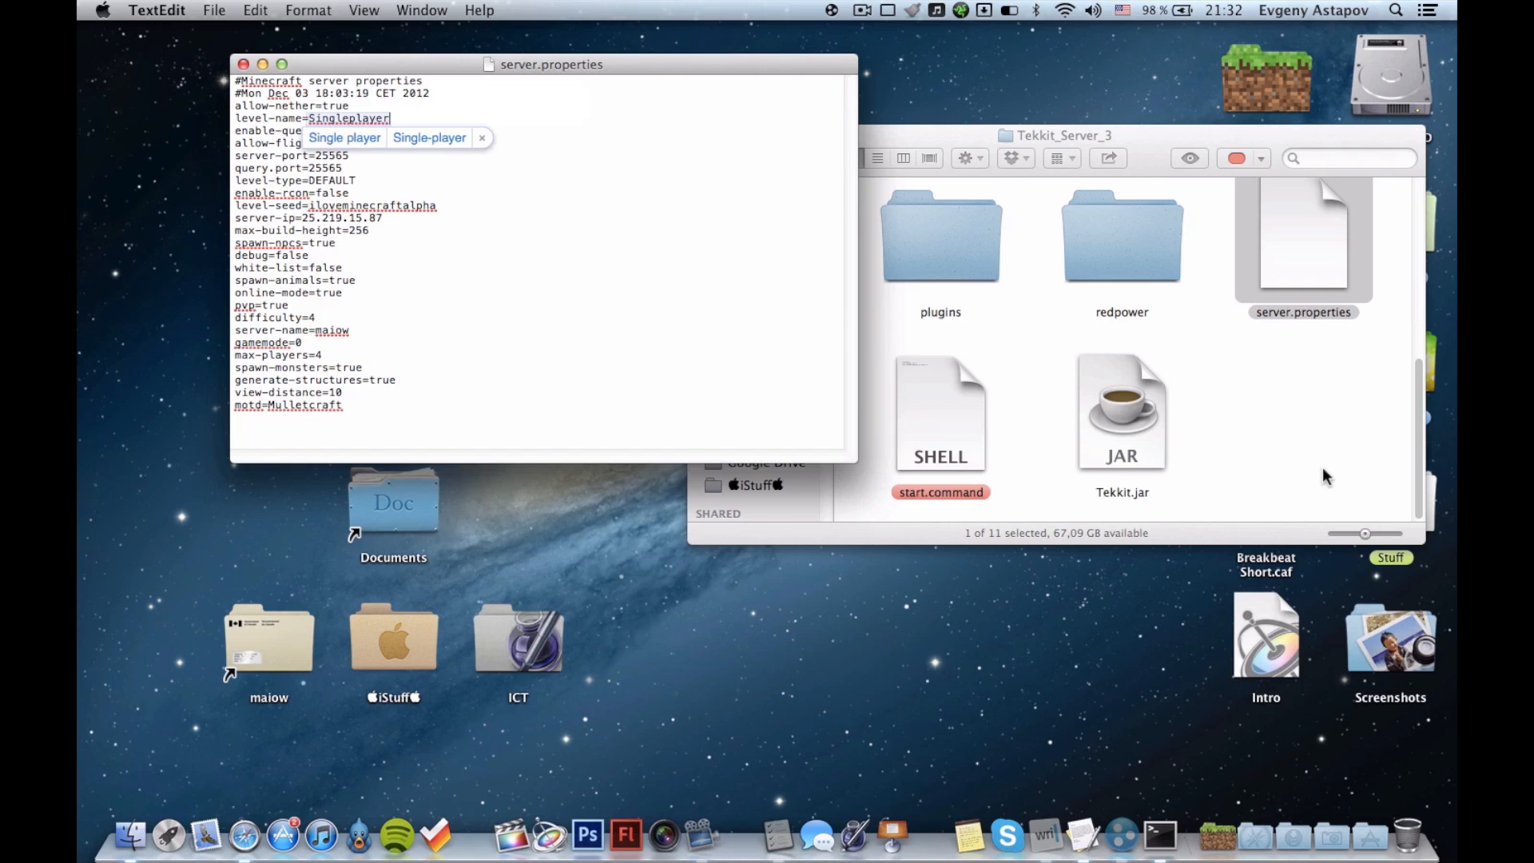
# Go to the ~/Library/Application Support folder in Finder and open its minecraft folder.
pyautogui.click(693, 764)
pyautogui.press('super+shift+g')
pyautogui.press('Return')
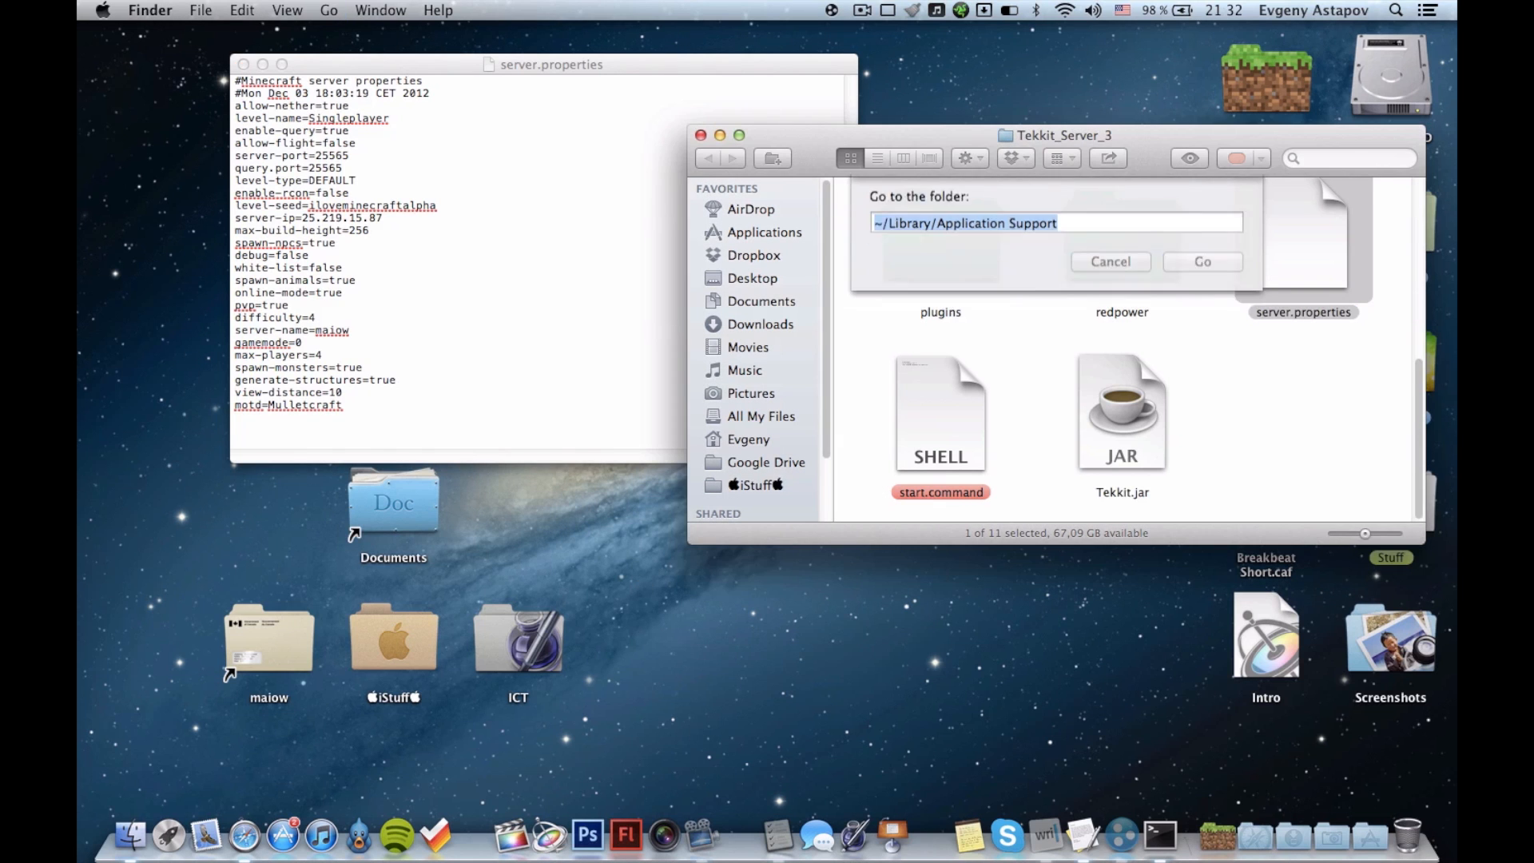
pyautogui.write('minecraft')
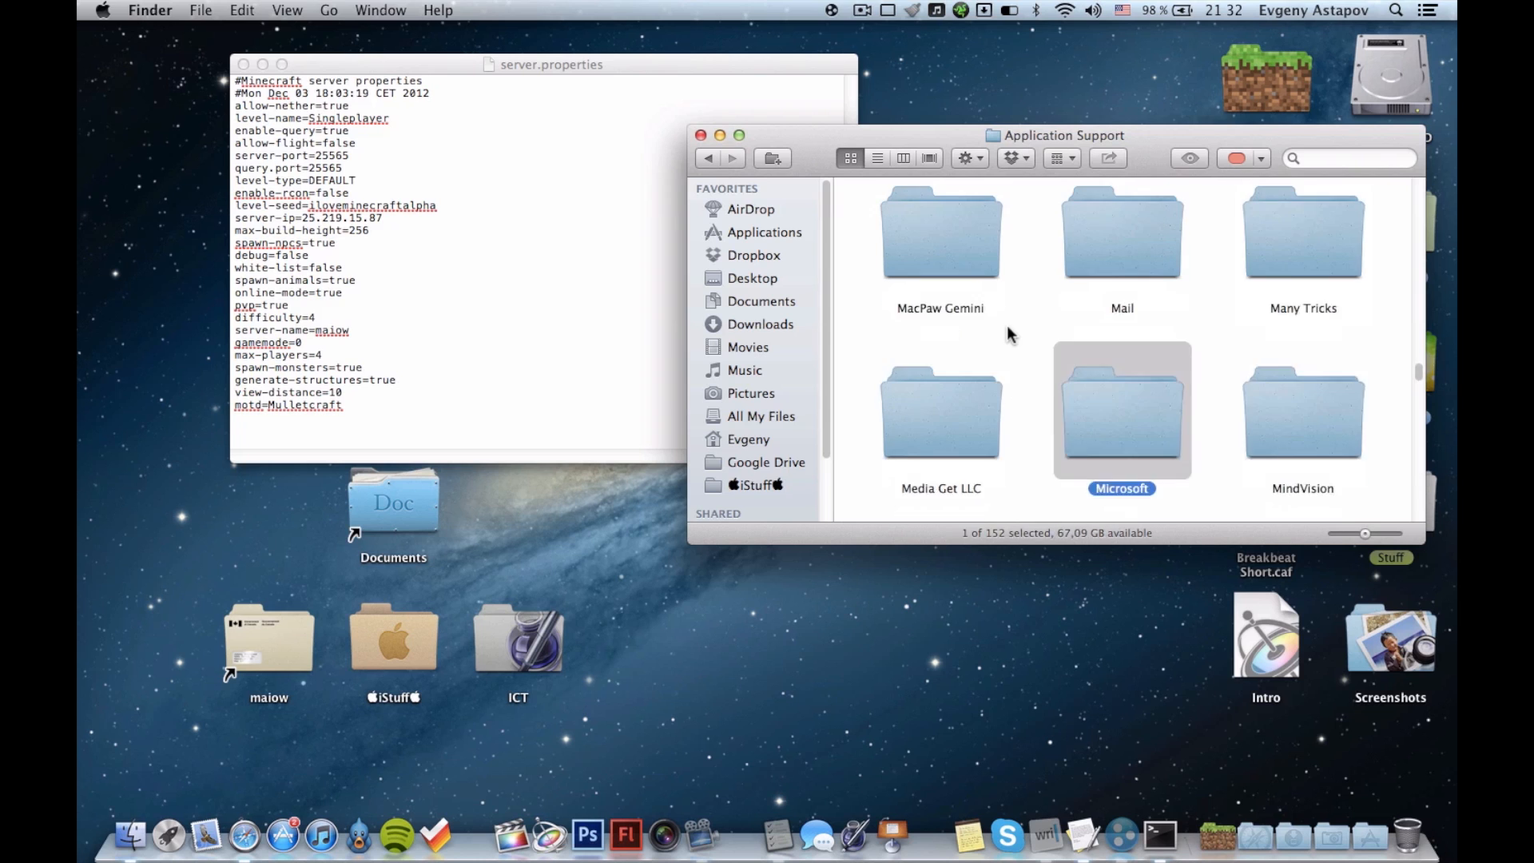
pyautogui.press('super+Down')
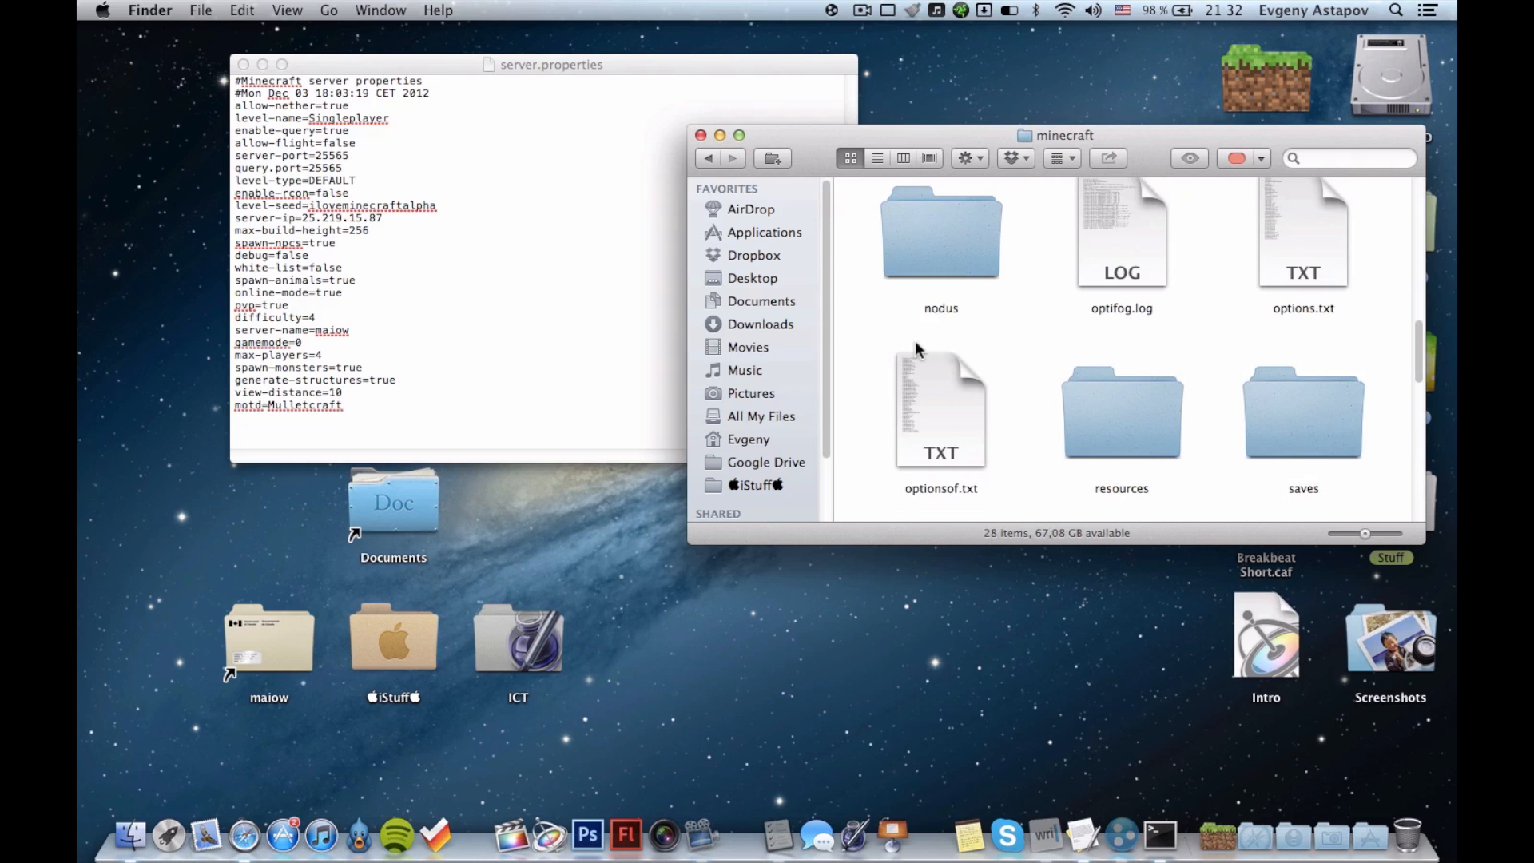
# Open the saves folder to look at the singleplayer world folders, and close the Finder window.
pyautogui.scroll(3, 970, 276)
pyautogui.scroll(10, 972, 281)
pyautogui.press('s')
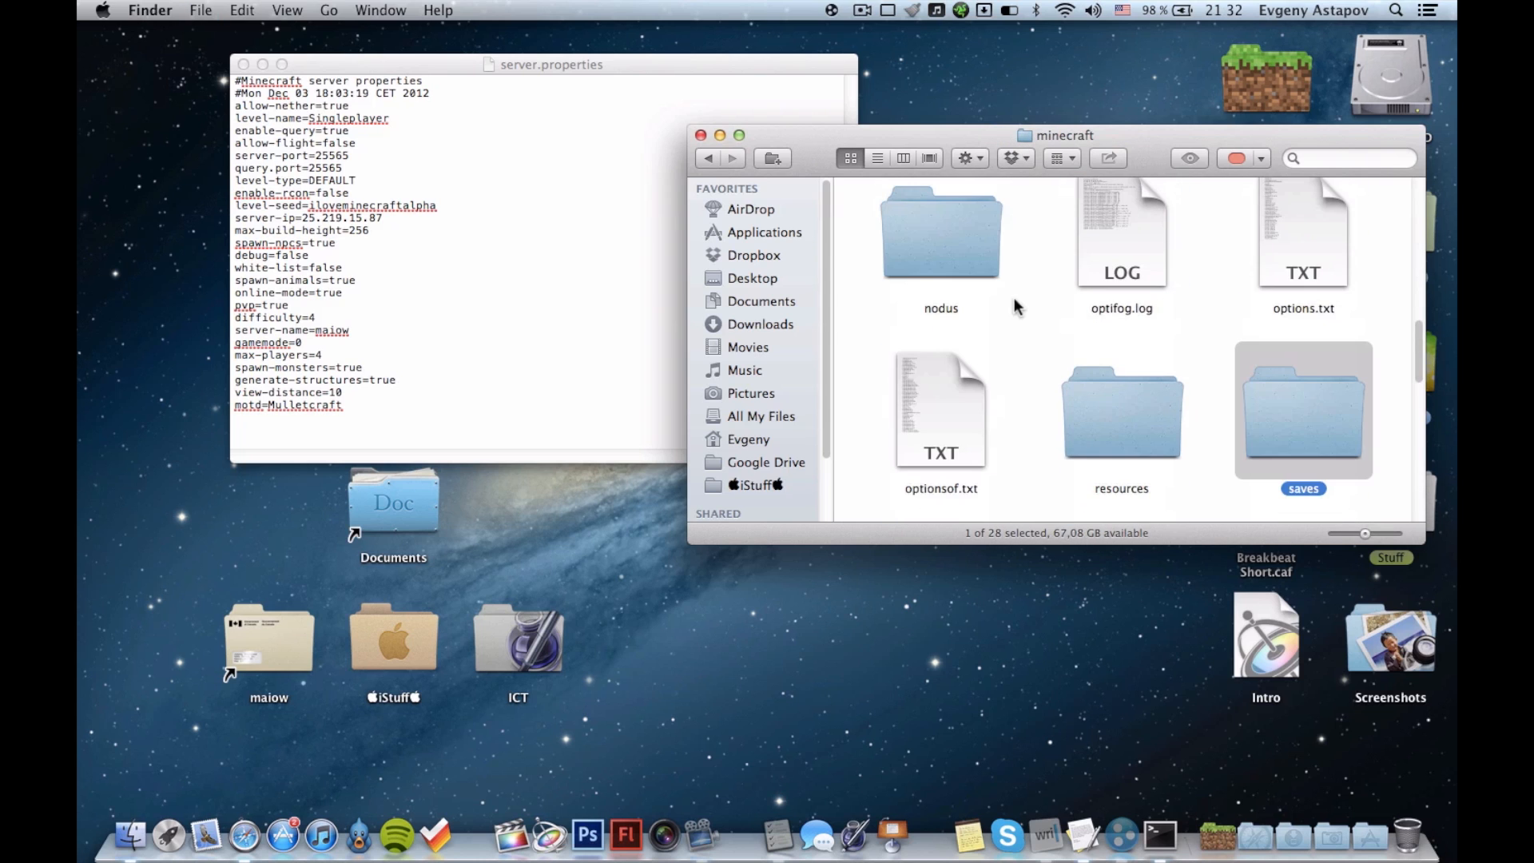
pyautogui.press('super+Down')
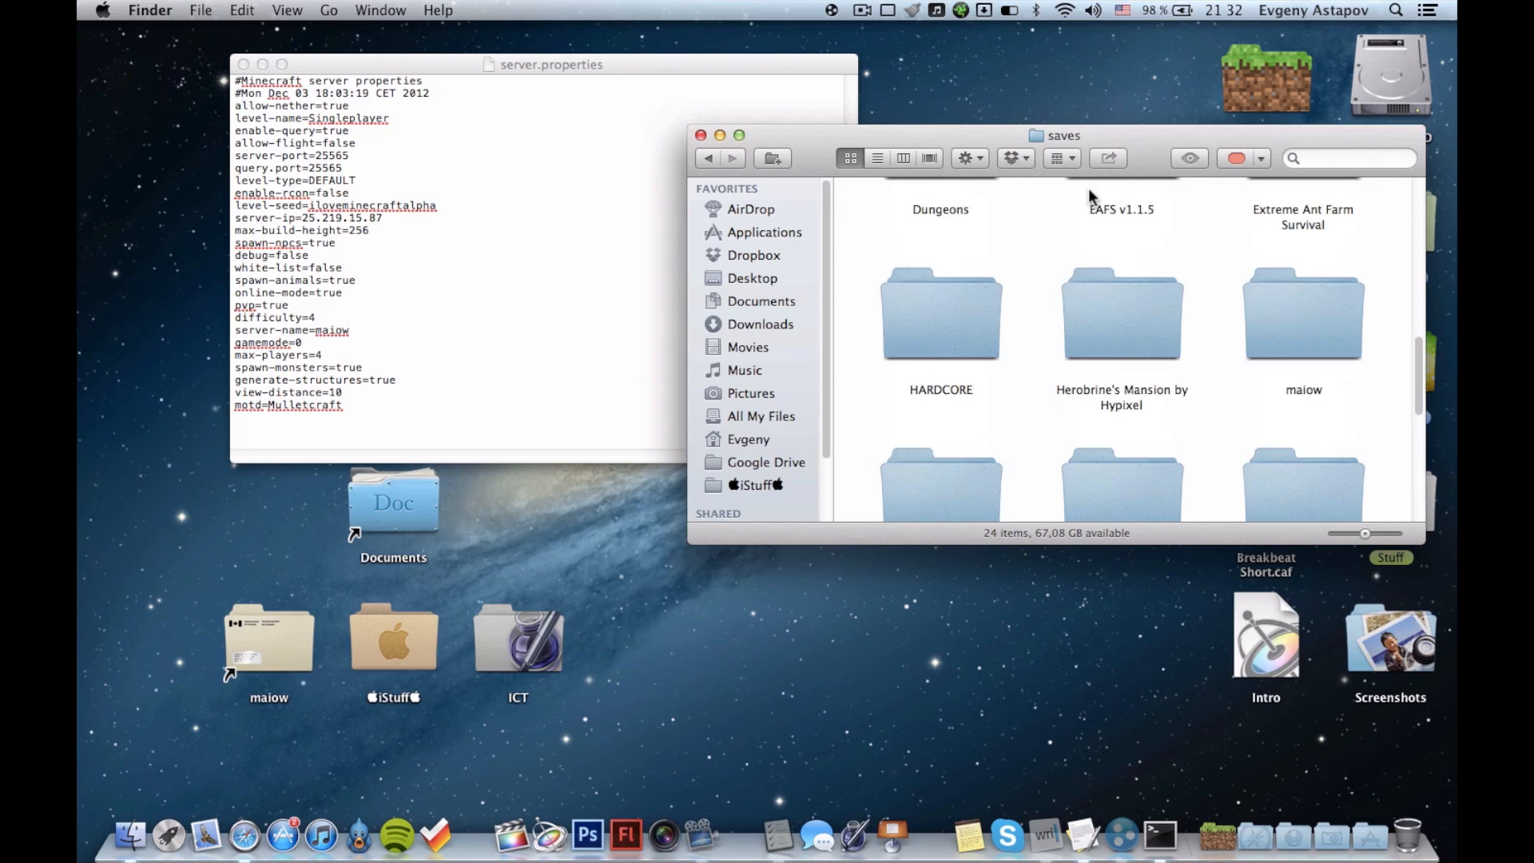
pyautogui.moveTo(1083, 138); pyautogui.dragTo(975, 162)
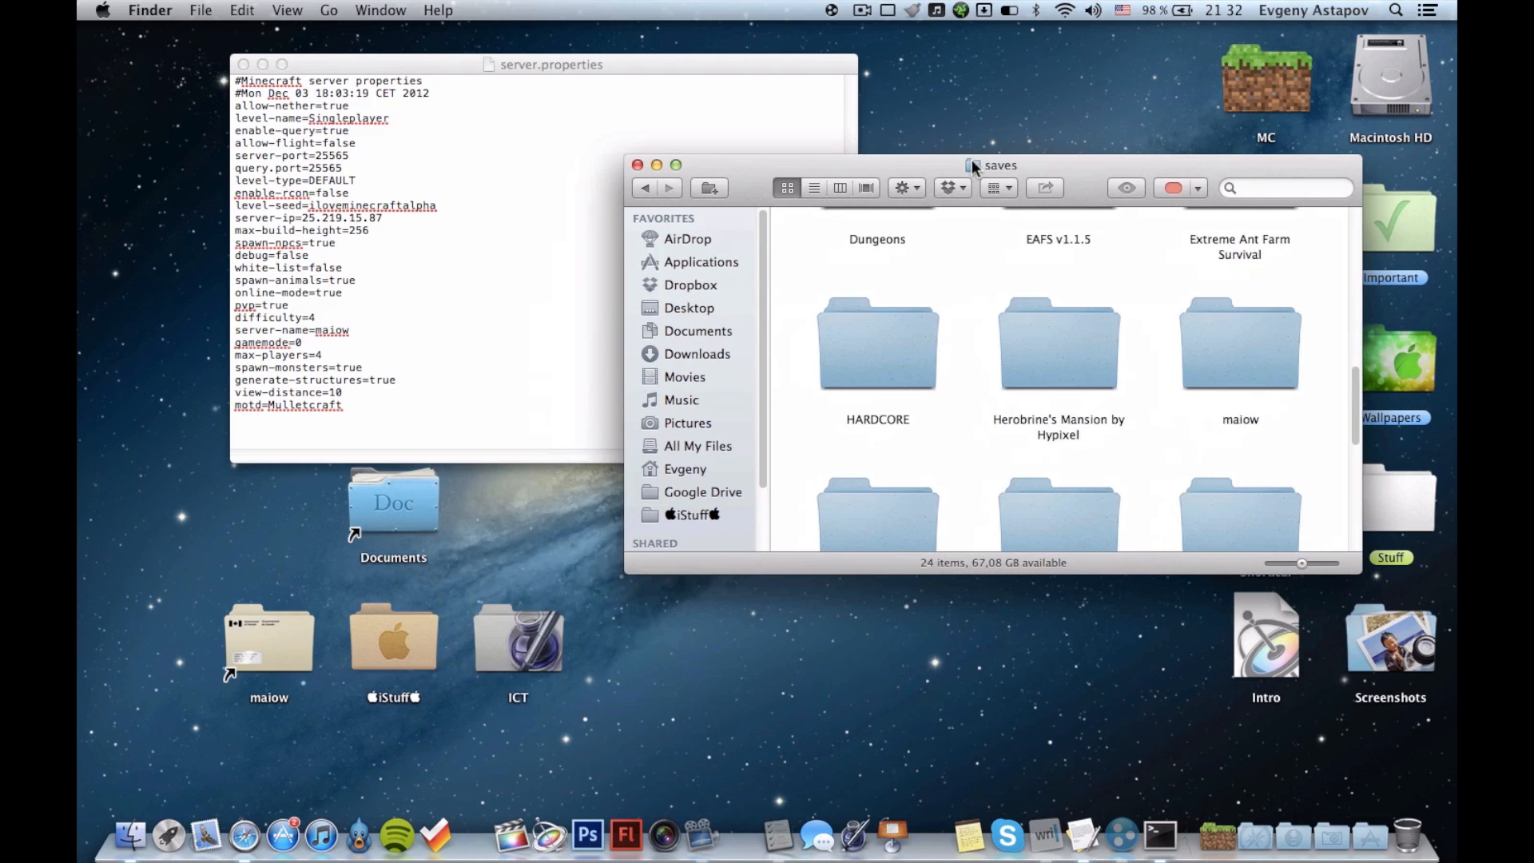
pyautogui.press('super+w')
# Examine the port, server-ip, difficulty and server-name settings in server.properties, and close the file.
pyautogui.click(351, 120)
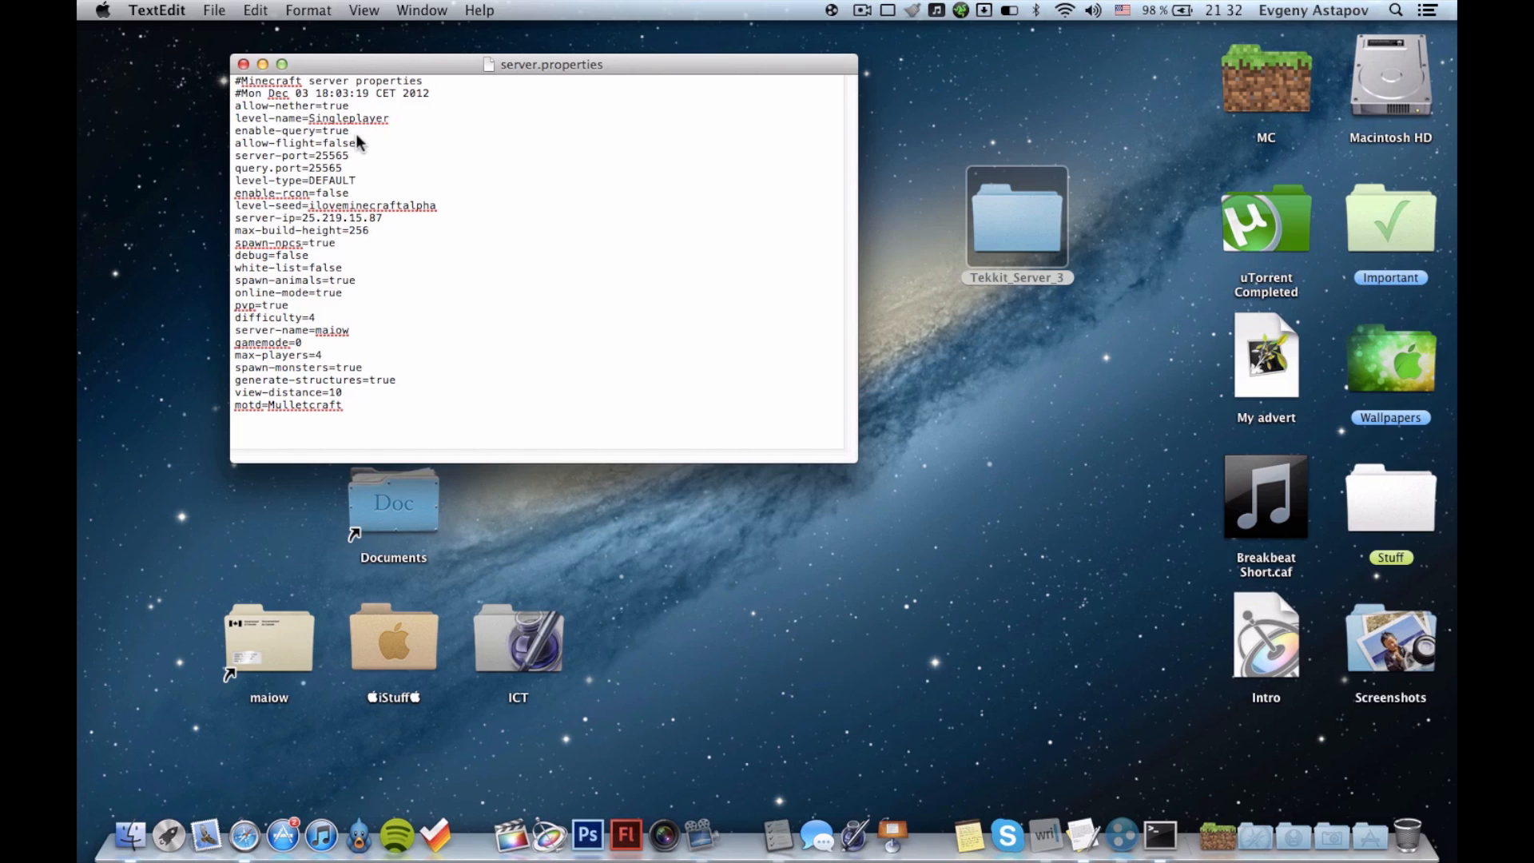
pyautogui.doubleClick(334, 153)
pyautogui.click(373, 163)
pyautogui.moveTo(304, 217); pyautogui.dragTo(390, 225)
pyautogui.click(392, 218)
pyautogui.click(360, 318)
pyautogui.click(424, 335)
pyautogui.click(685, 306)
pyautogui.press('super+w')
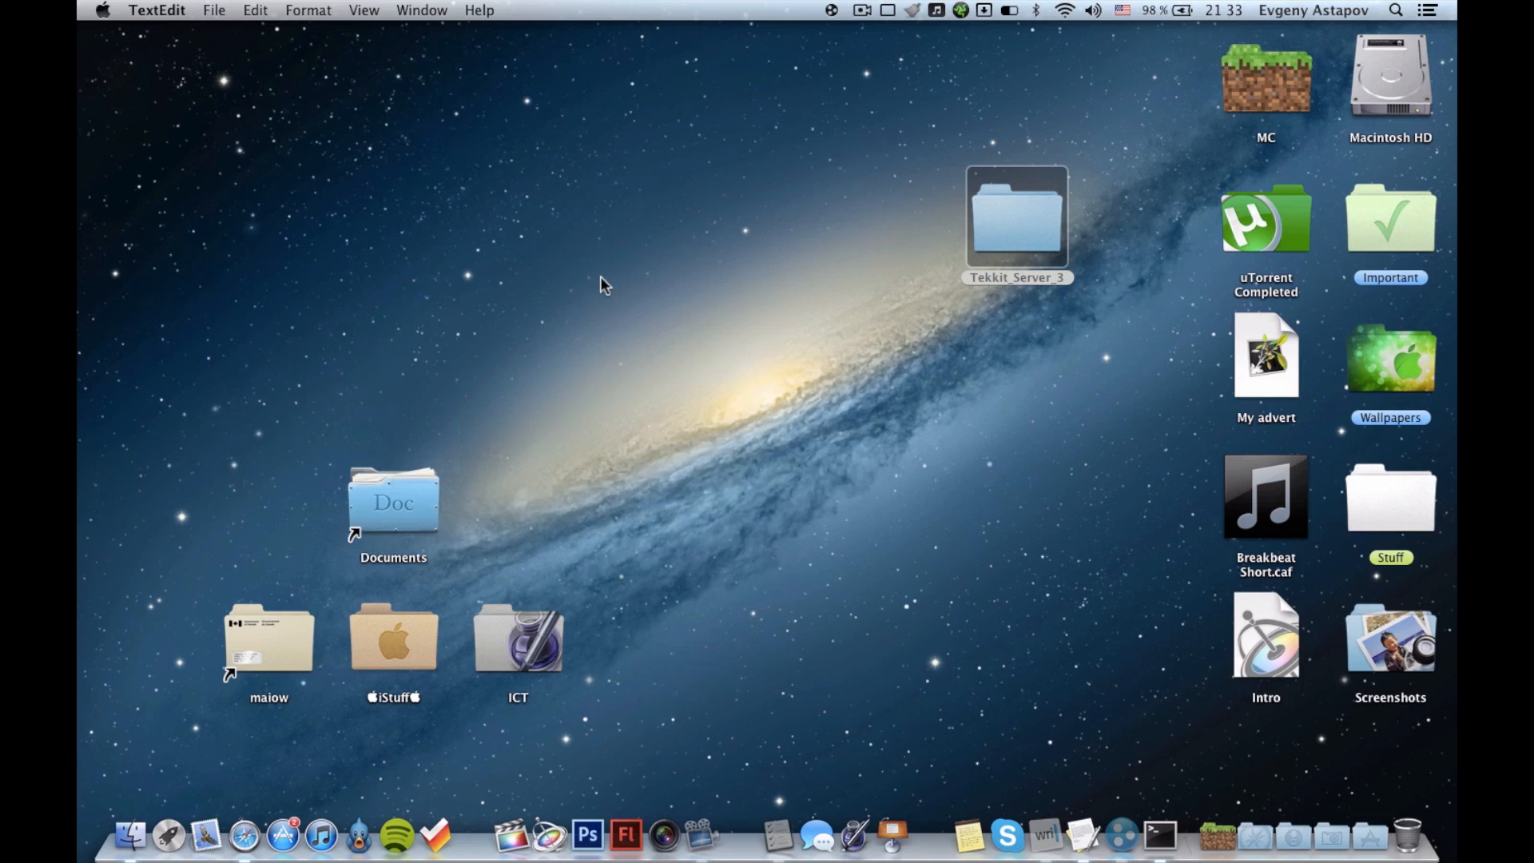
# Hide the desktop icons and quit Terminal.
pyautogui.press('super+shift+h')
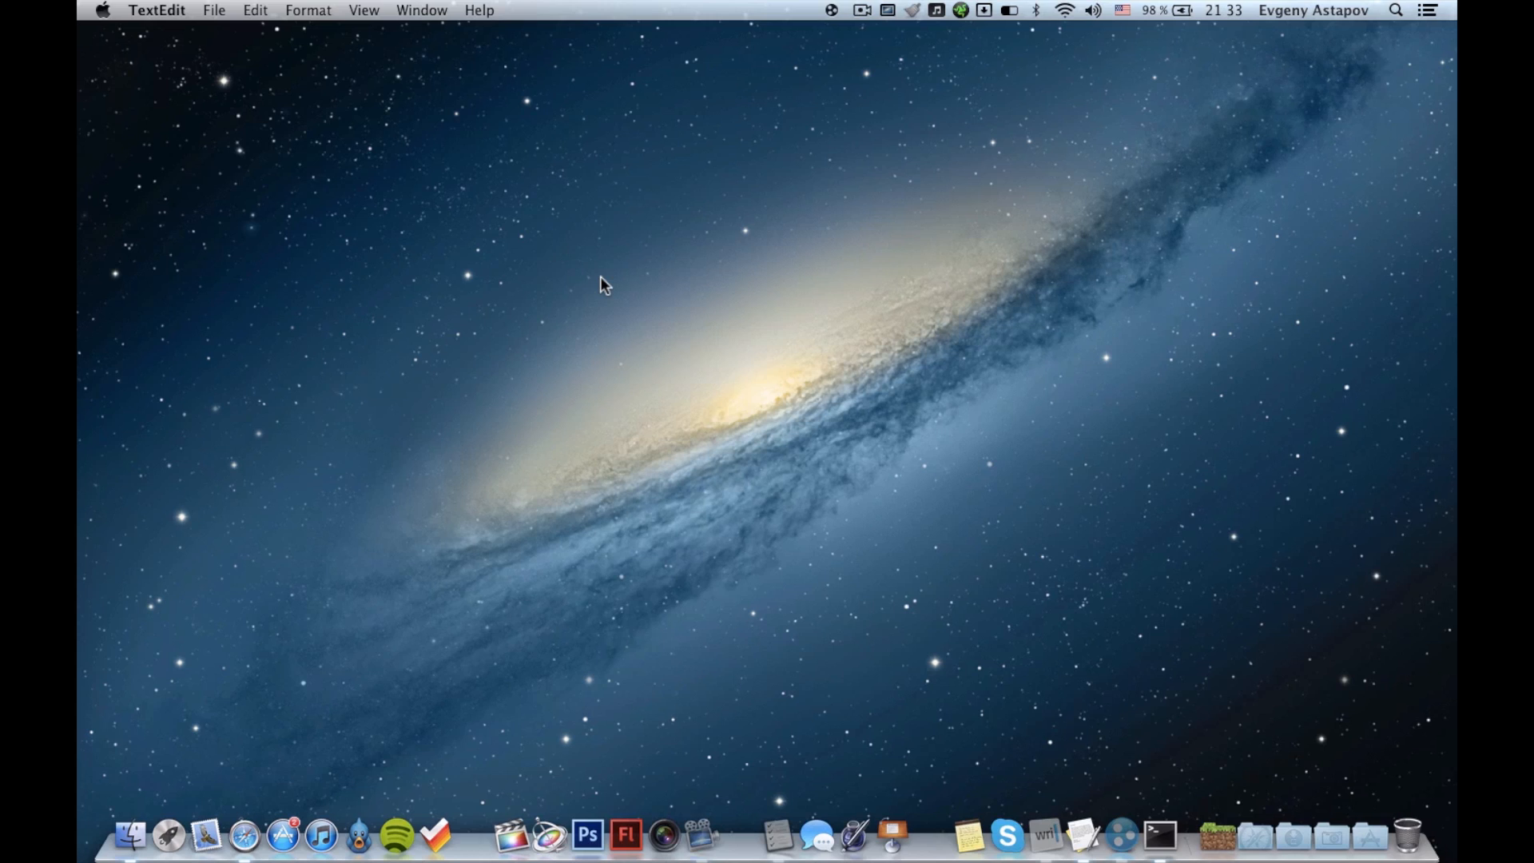
pyautogui.click(1173, 845)
pyautogui.press('super+q')
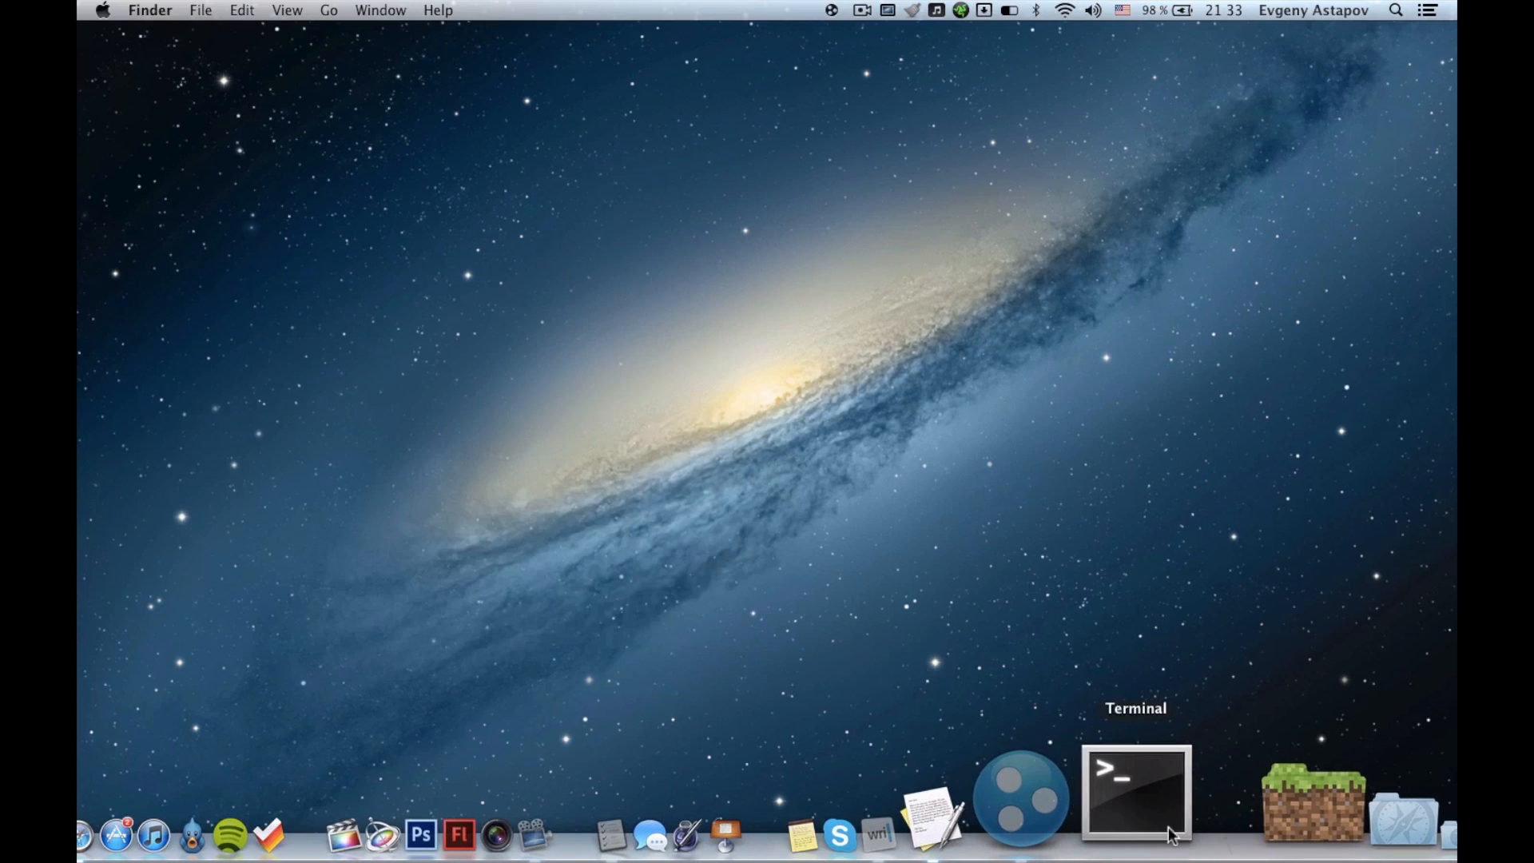